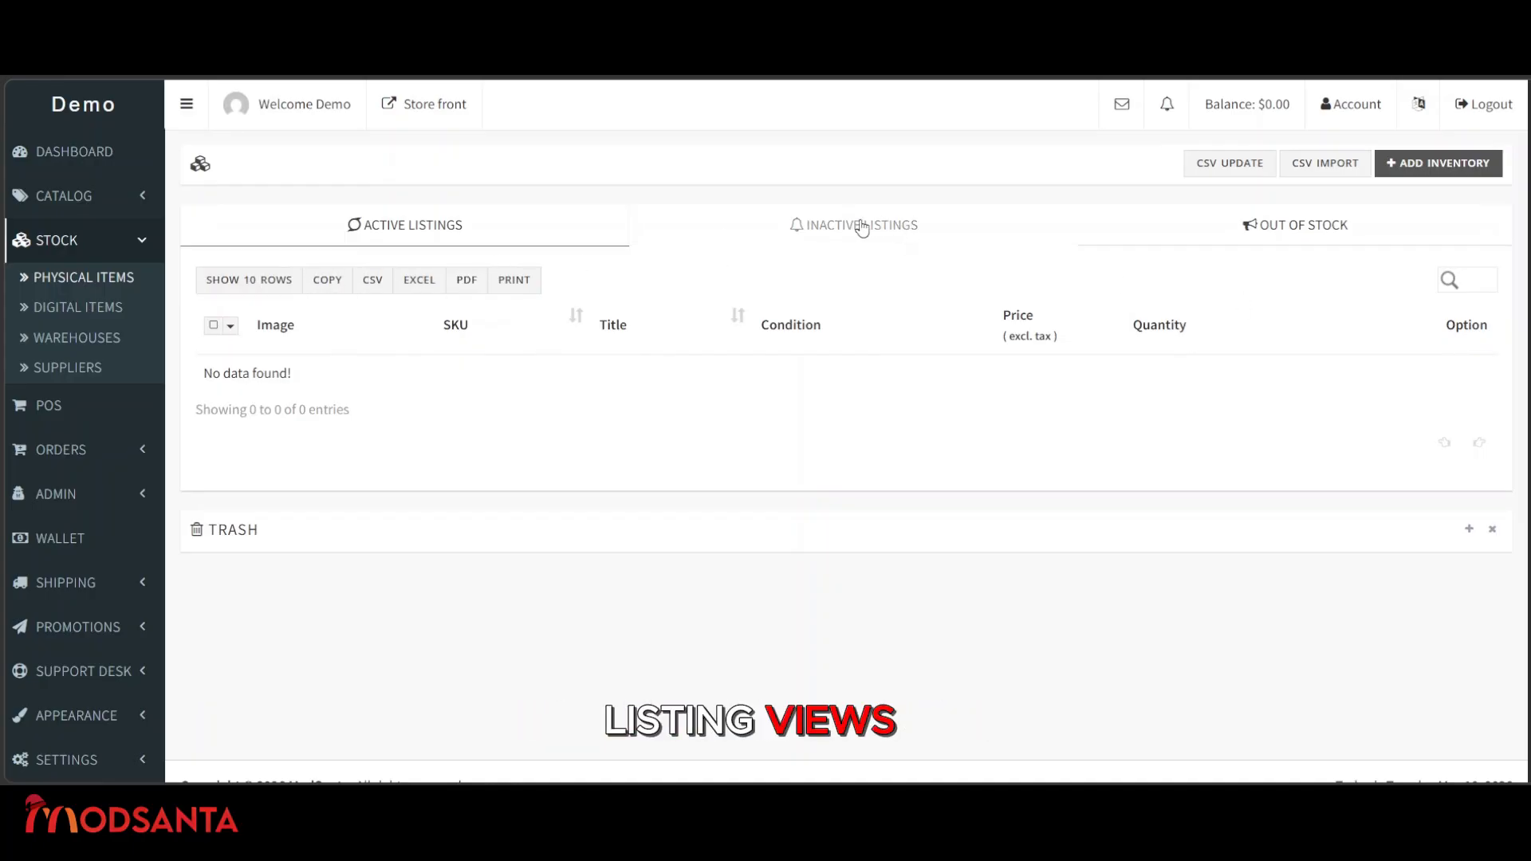
Review the active, inactive and out-of-stock listings of the physical stock items.
{"action": "left_click", "coordinate": [861, 227]}
{"action": "left_click", "coordinate": [1264, 230]}
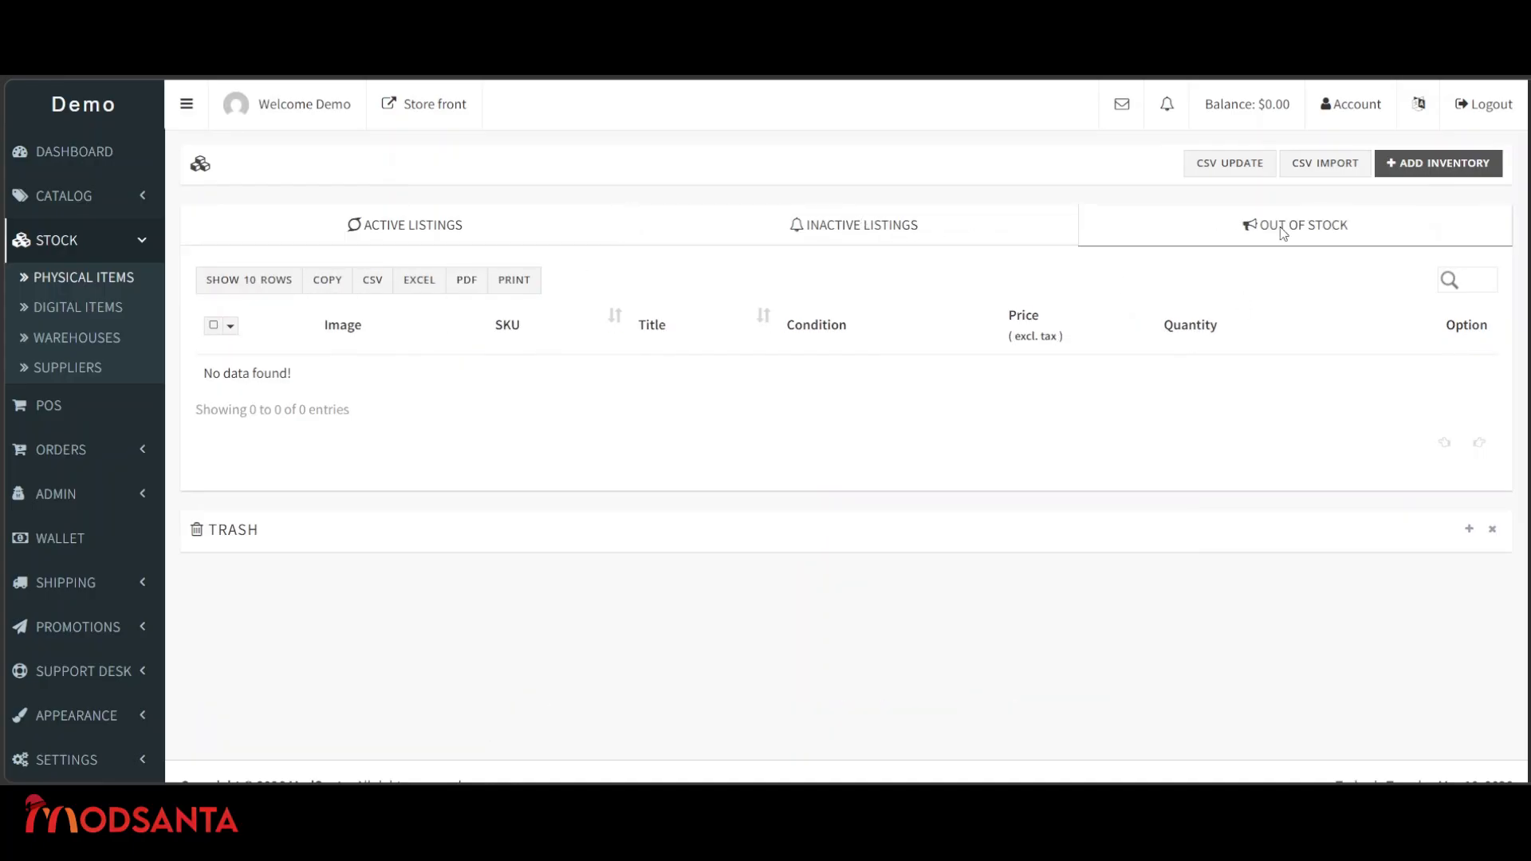
{"action": "left_click", "coordinate": [908, 225]}
{"action": "left_click", "coordinate": [480, 227]}
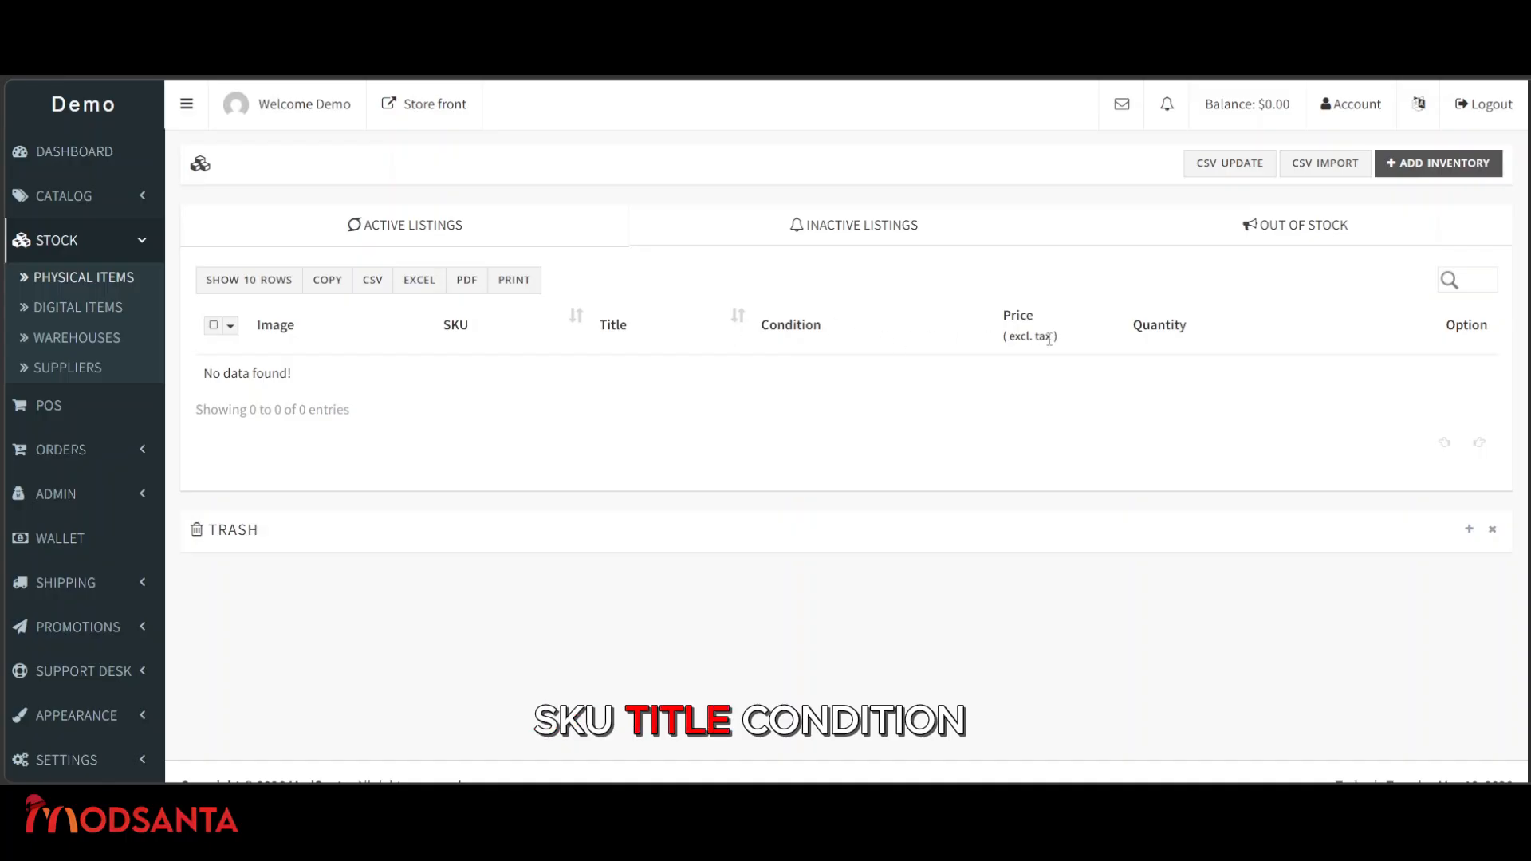
{"action": "left_click", "coordinate": [812, 230]}
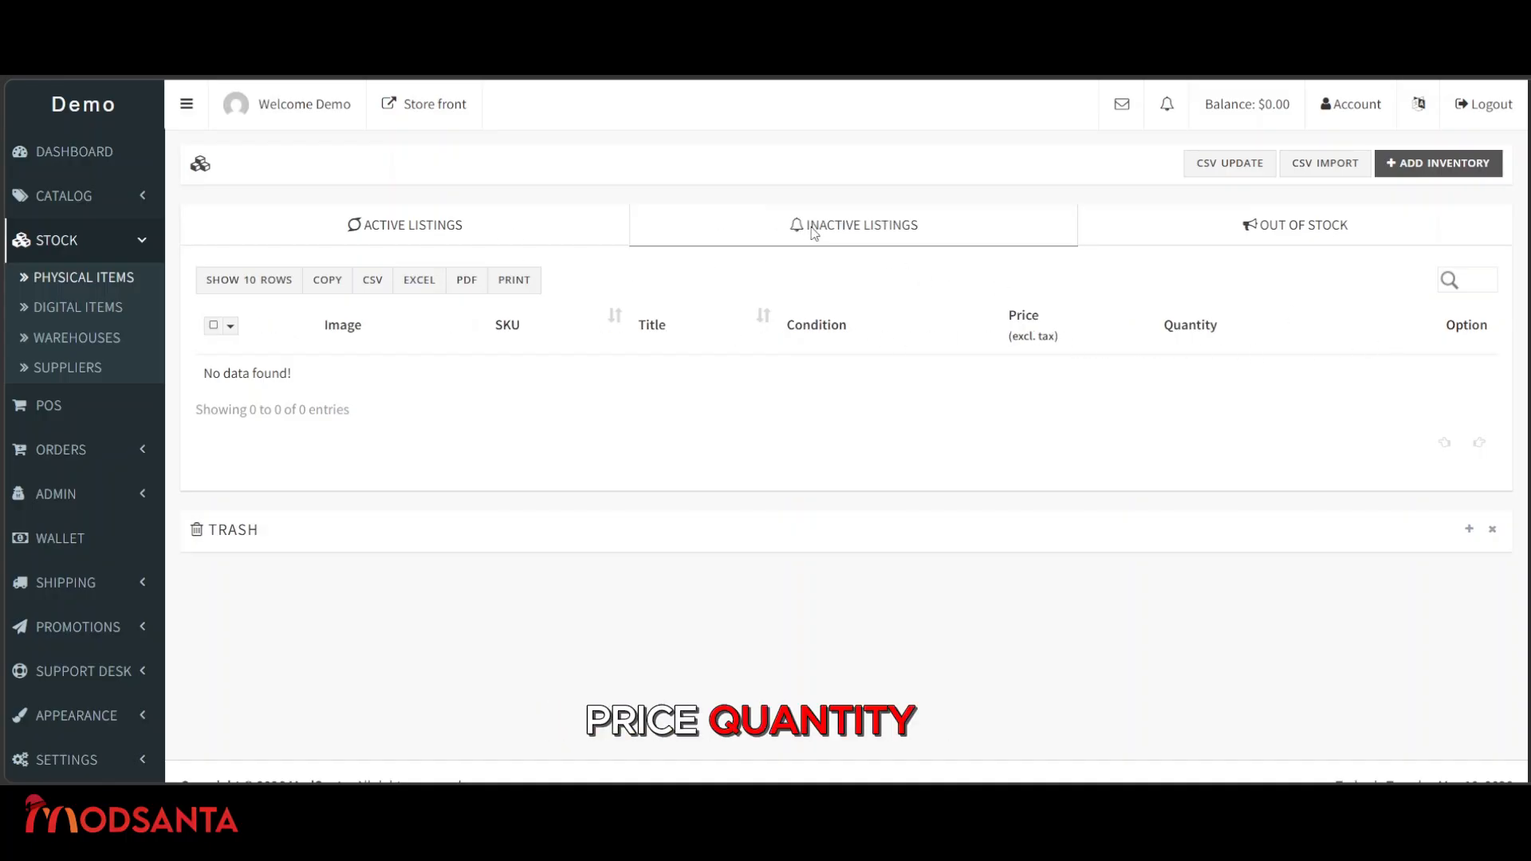
{"action": "left_click", "coordinate": [1325, 234]}
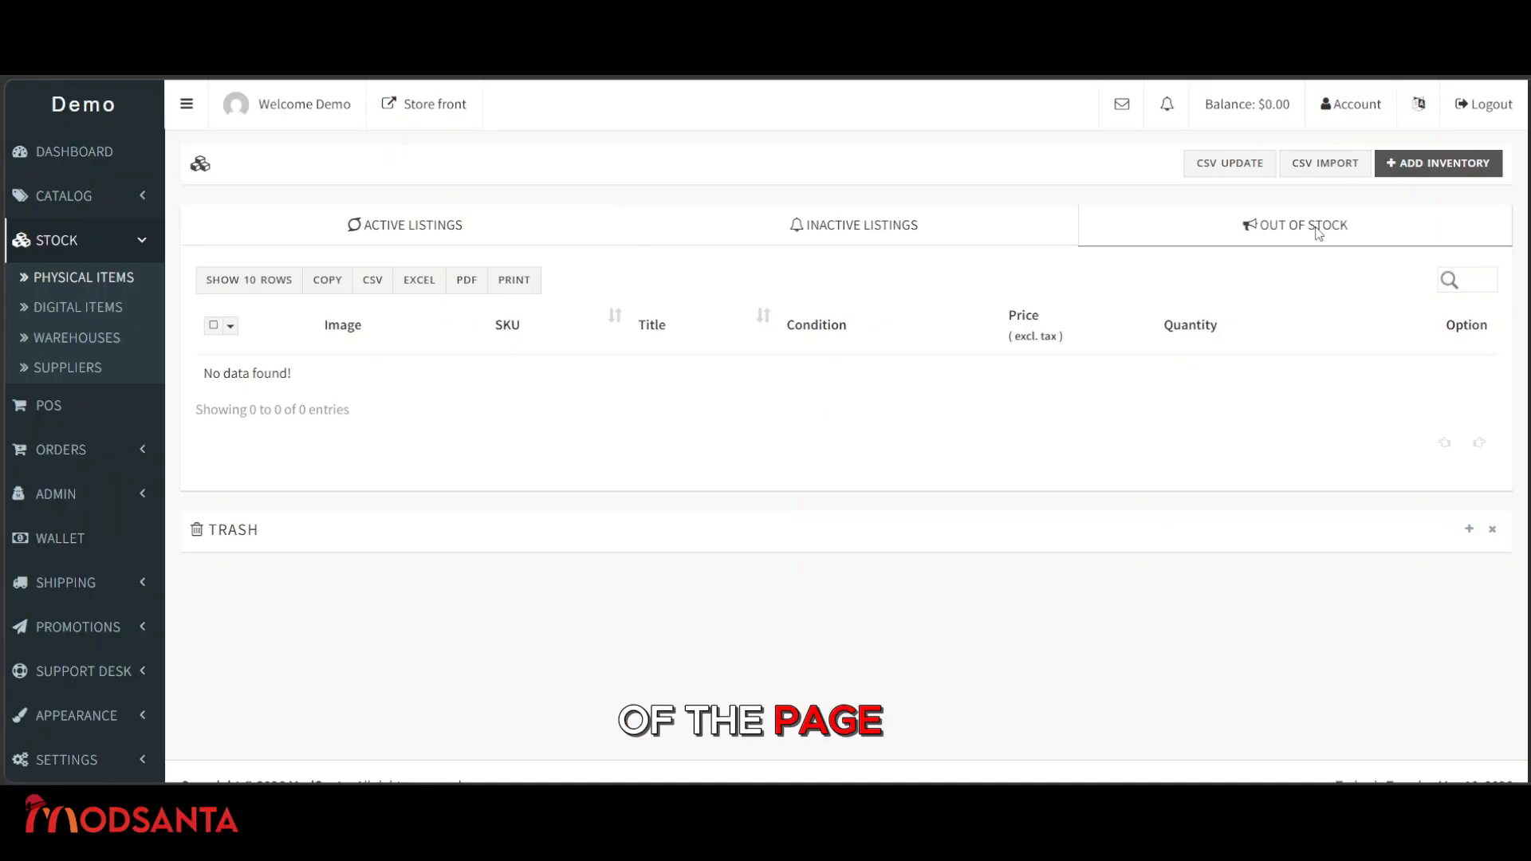
{"action": "left_click", "coordinate": [887, 232]}
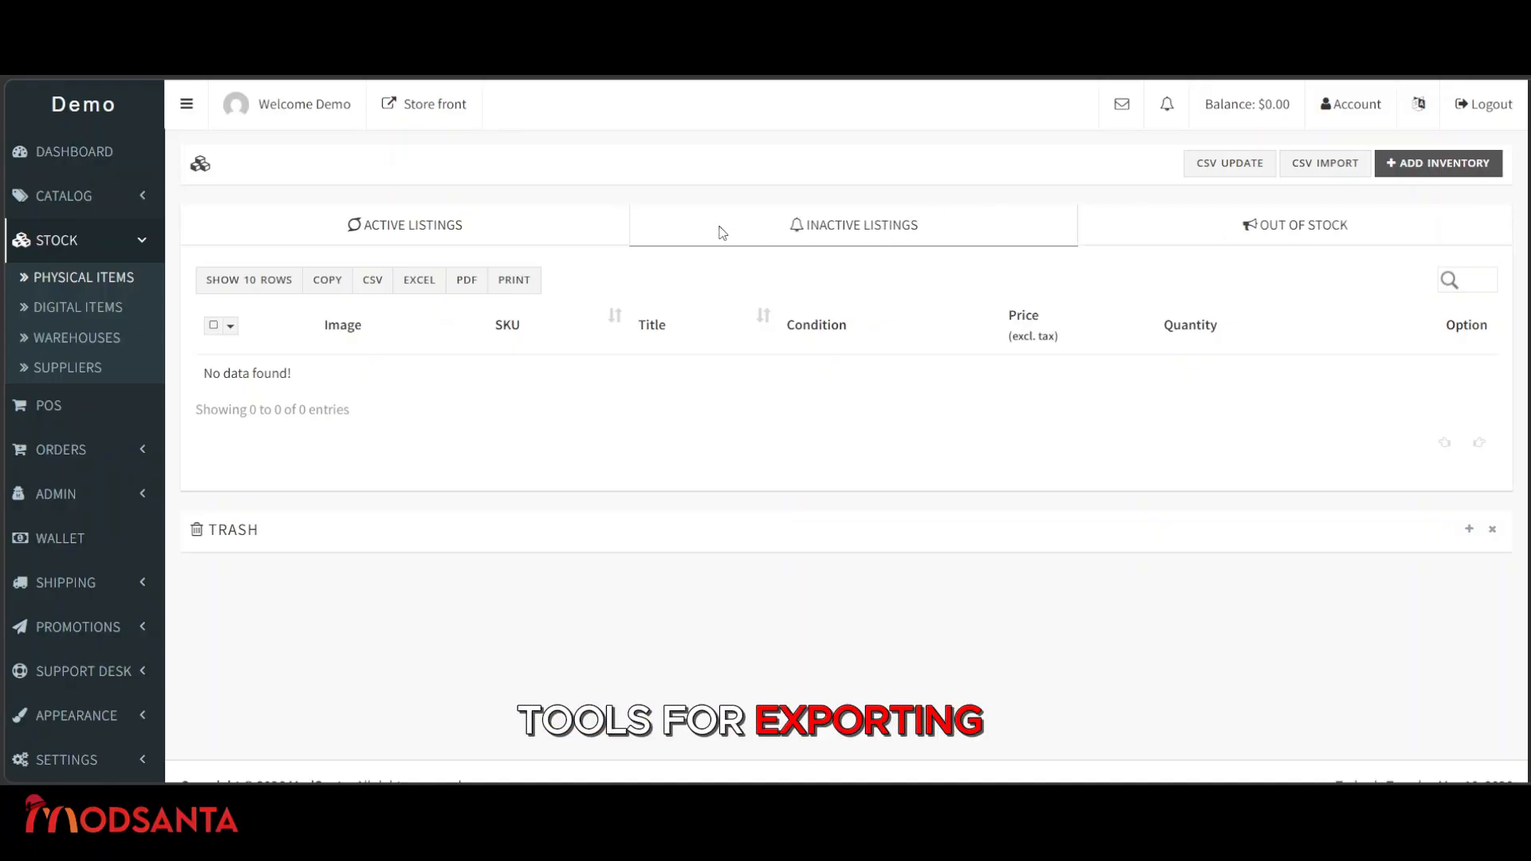
{"action": "left_click", "coordinate": [514, 233]}
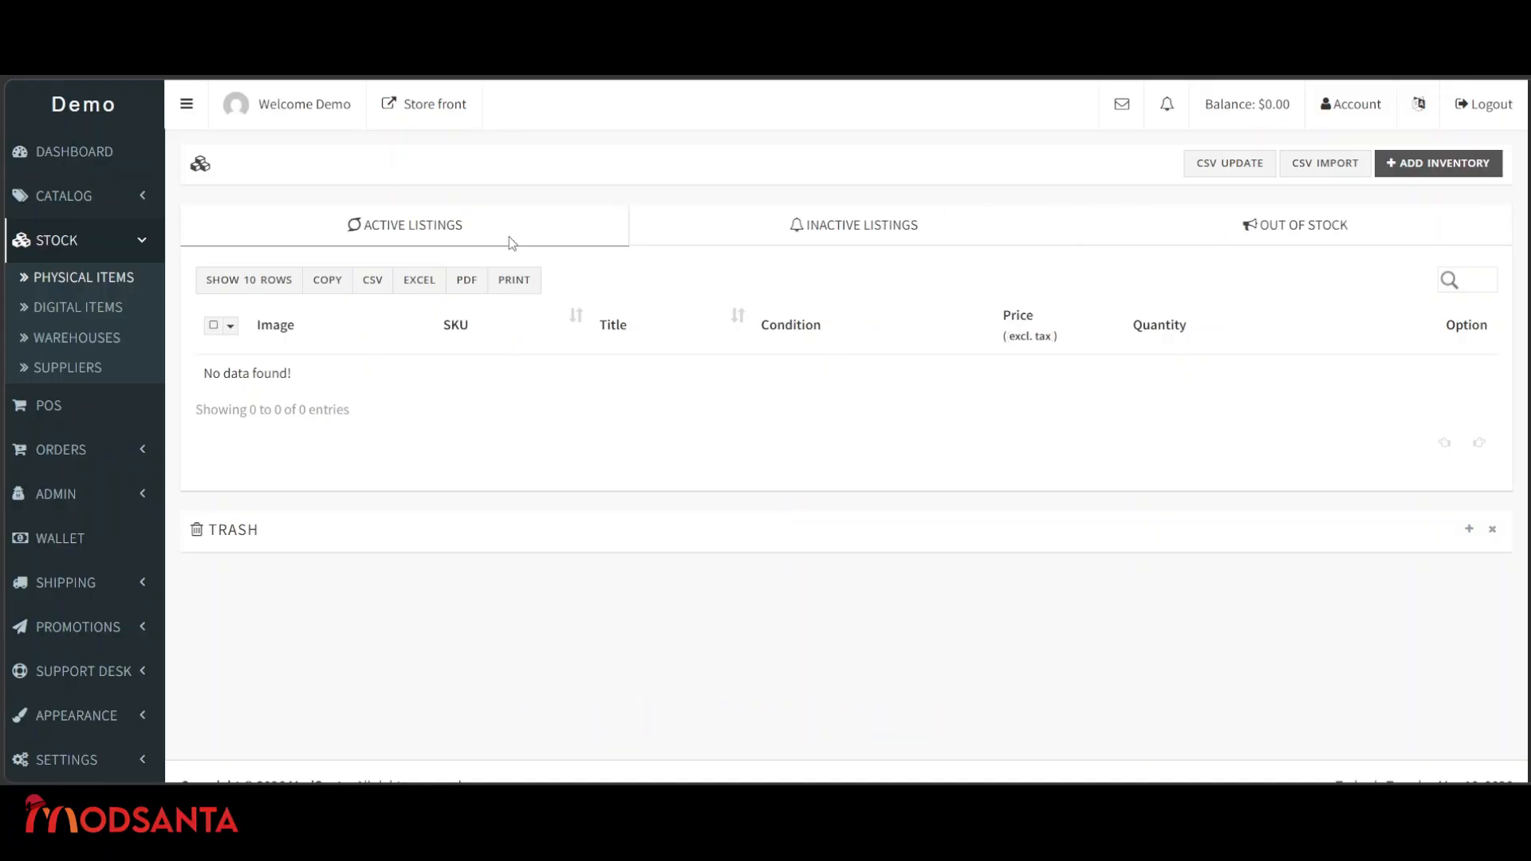
Find Fresh Tuna Fillet in the catalog's product list and copy its UPC.
{"action": "left_click", "coordinate": [1422, 172]}
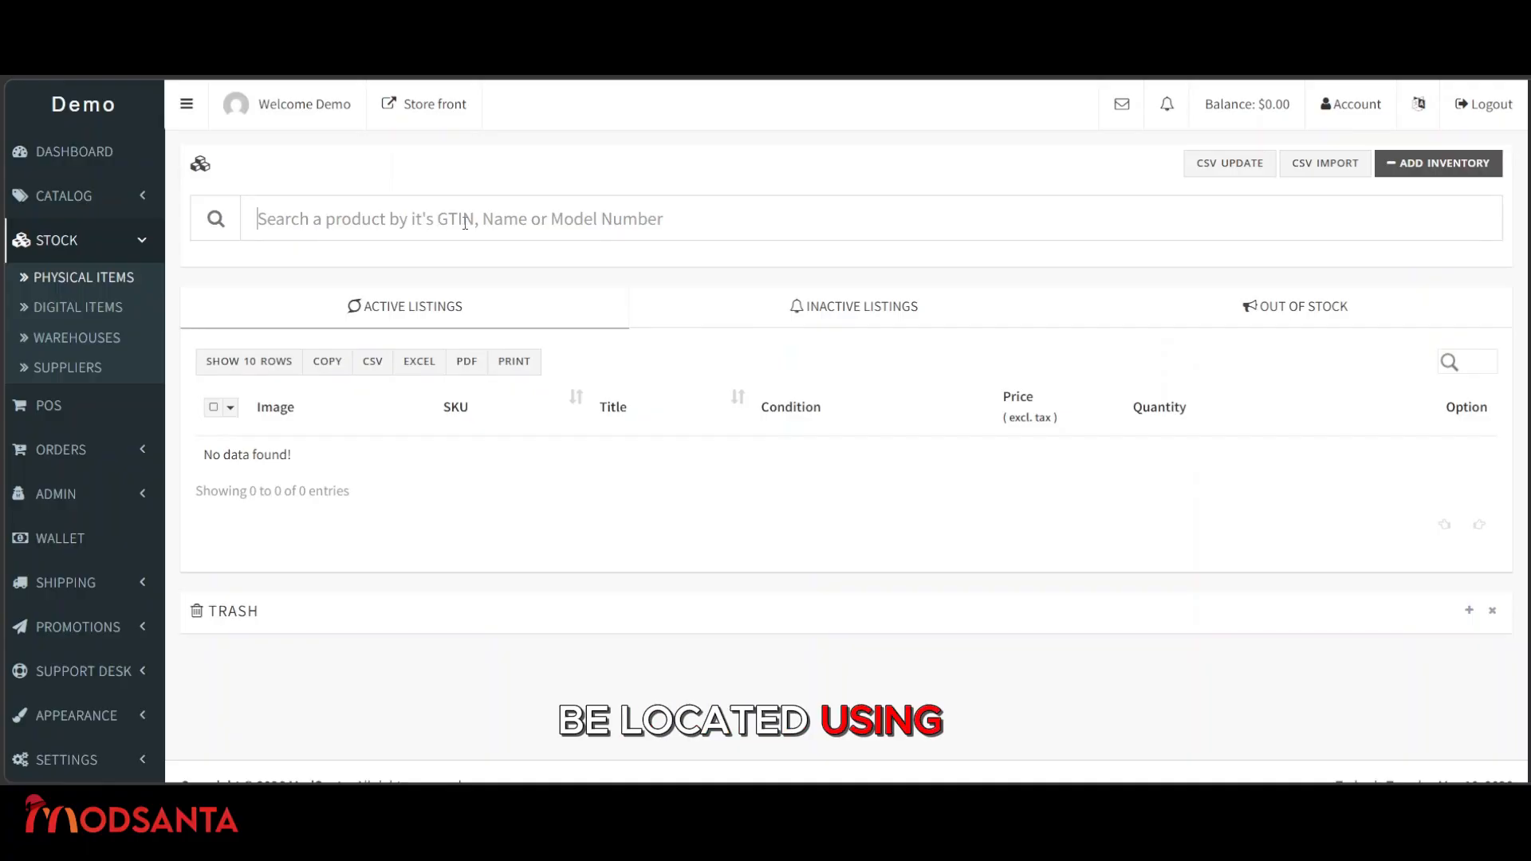
{"action": "left_click", "coordinate": [276, 223]}
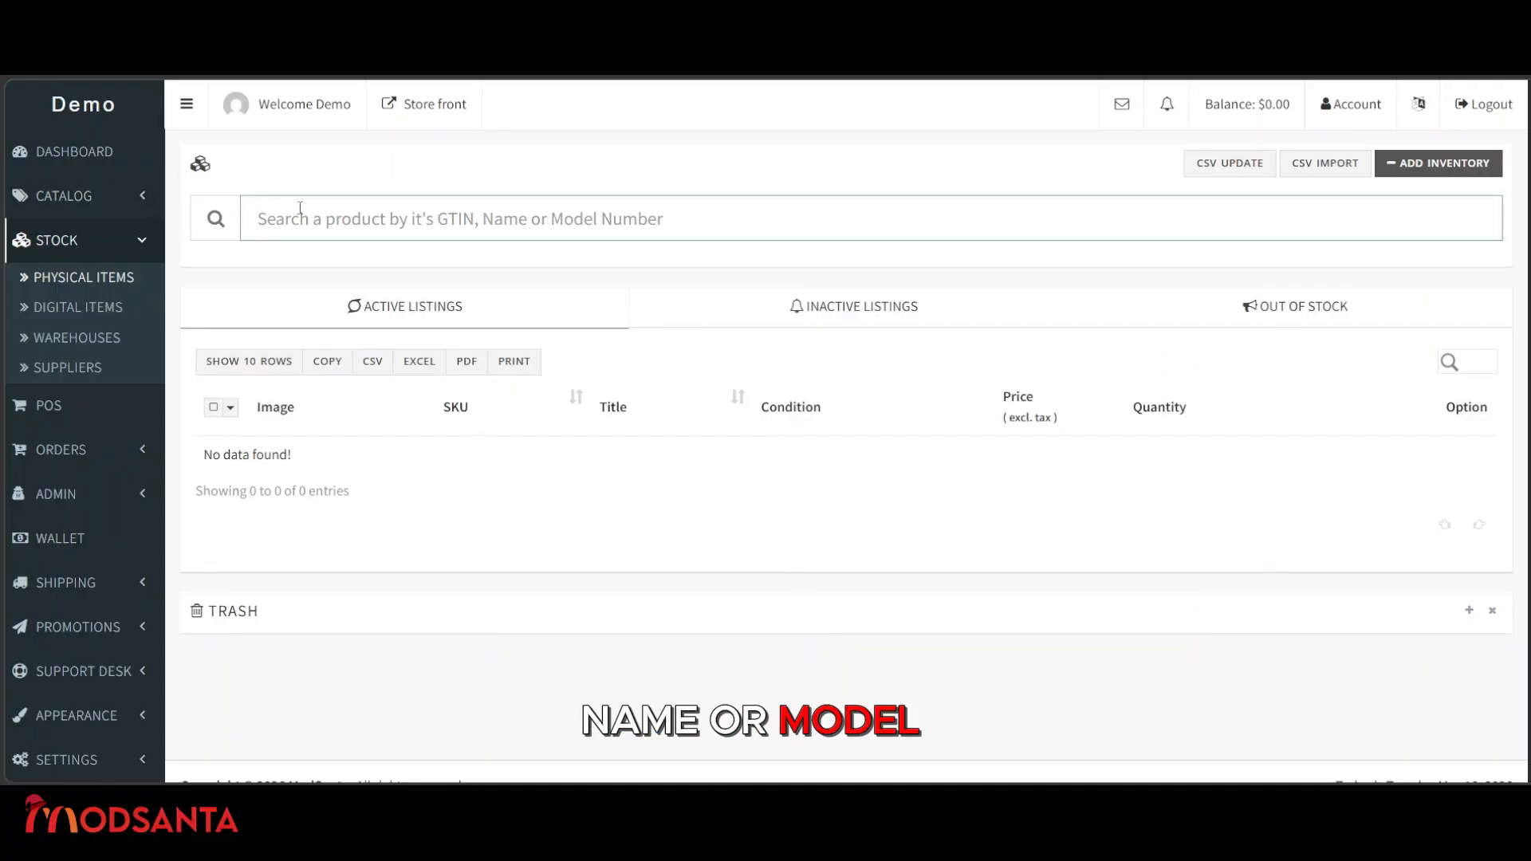
{"action": "left_click", "coordinate": [123, 206]}
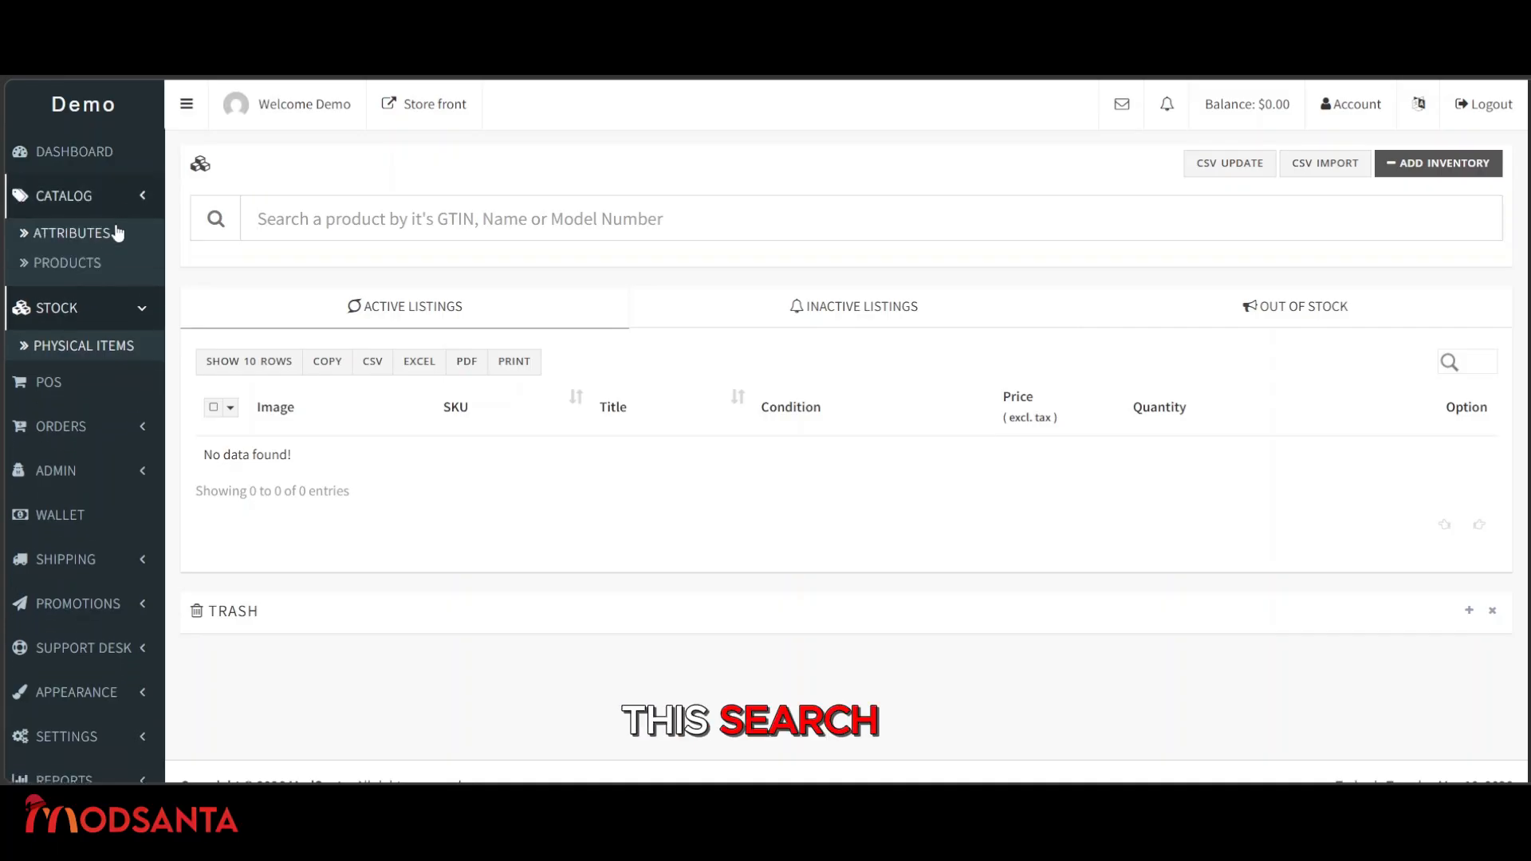
{"action": "left_click", "coordinate": [67, 263]}
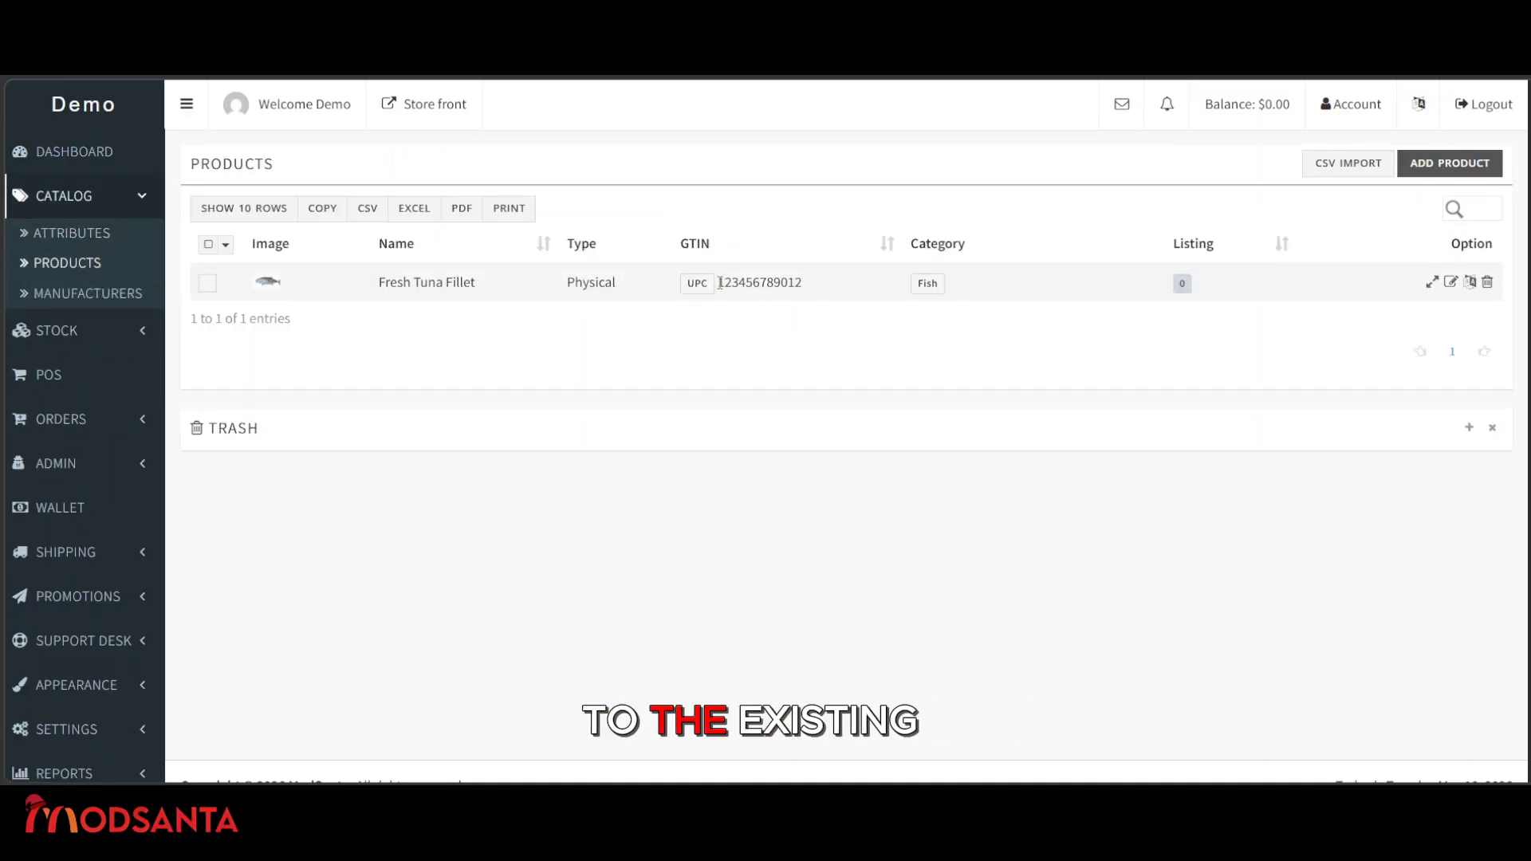
{"action": "left_click_drag", "start_coordinate": [719, 283], "coordinate": [815, 292]}
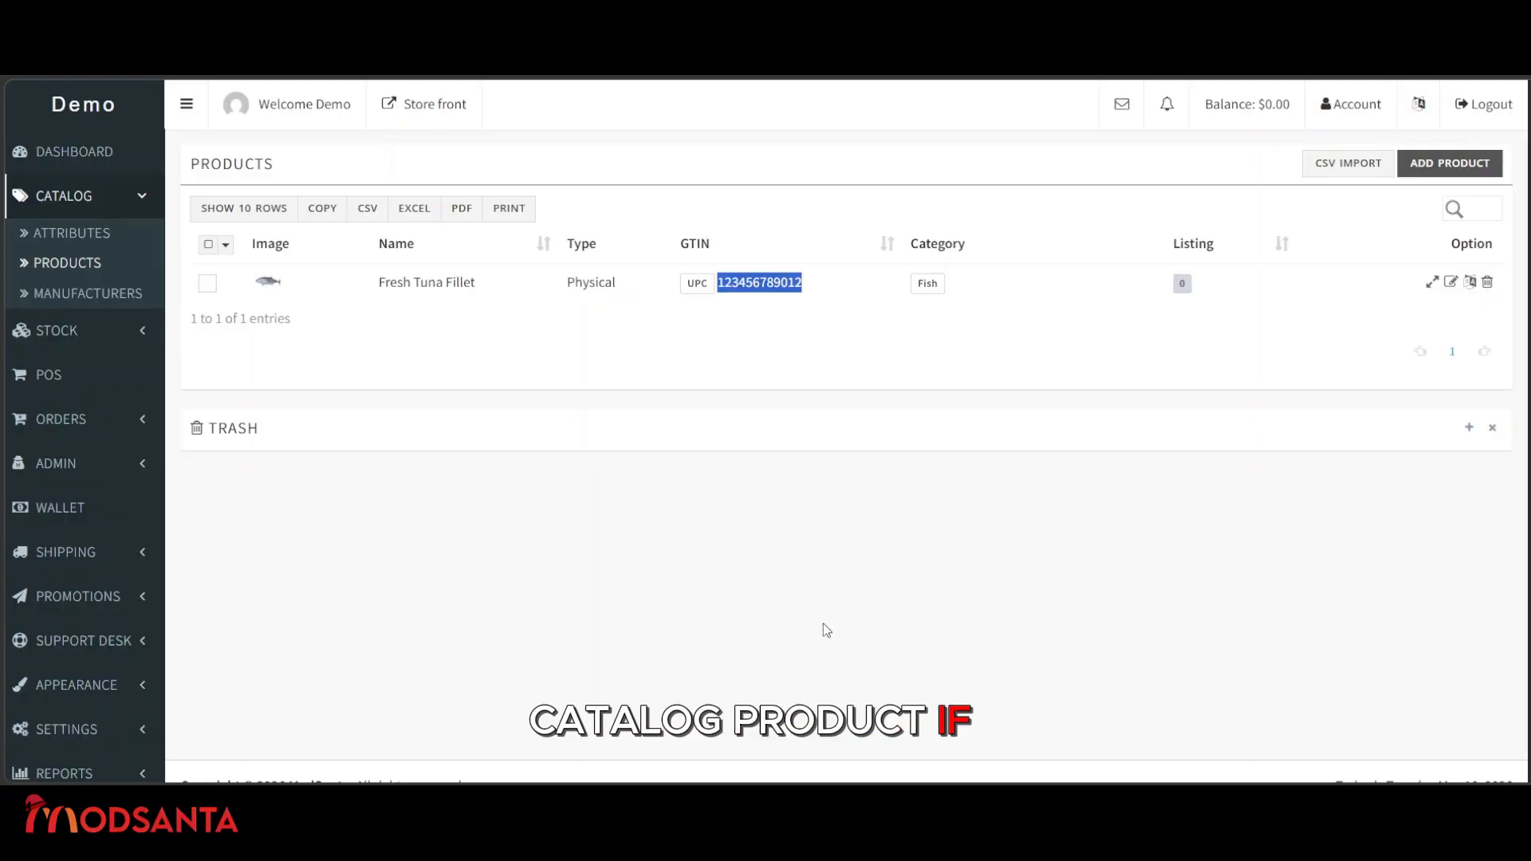
{"action": "left_click", "coordinate": [102, 327]}
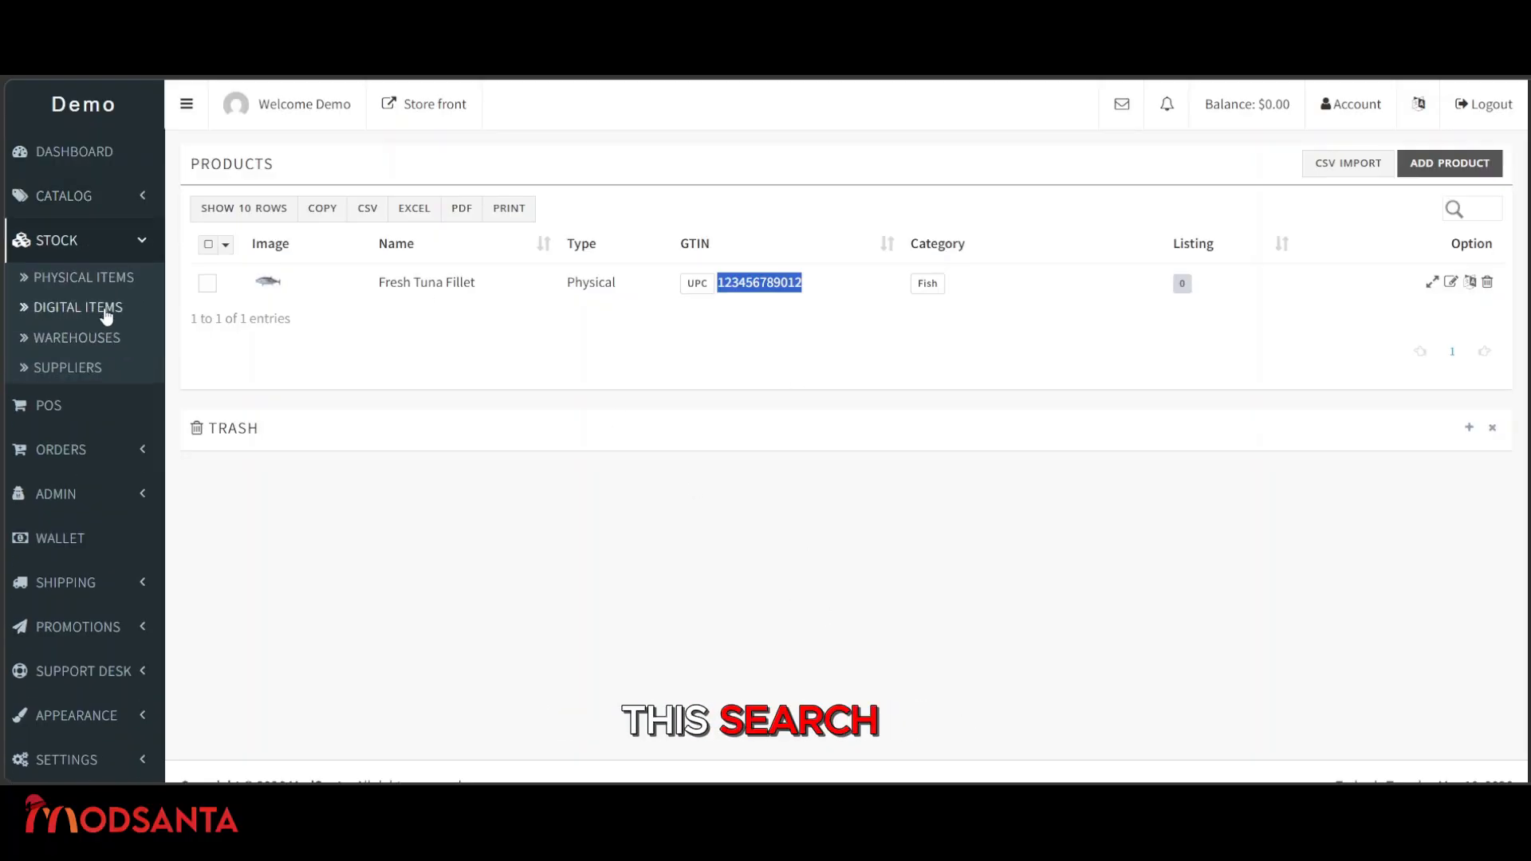
{"action": "left_click", "coordinate": [106, 283]}
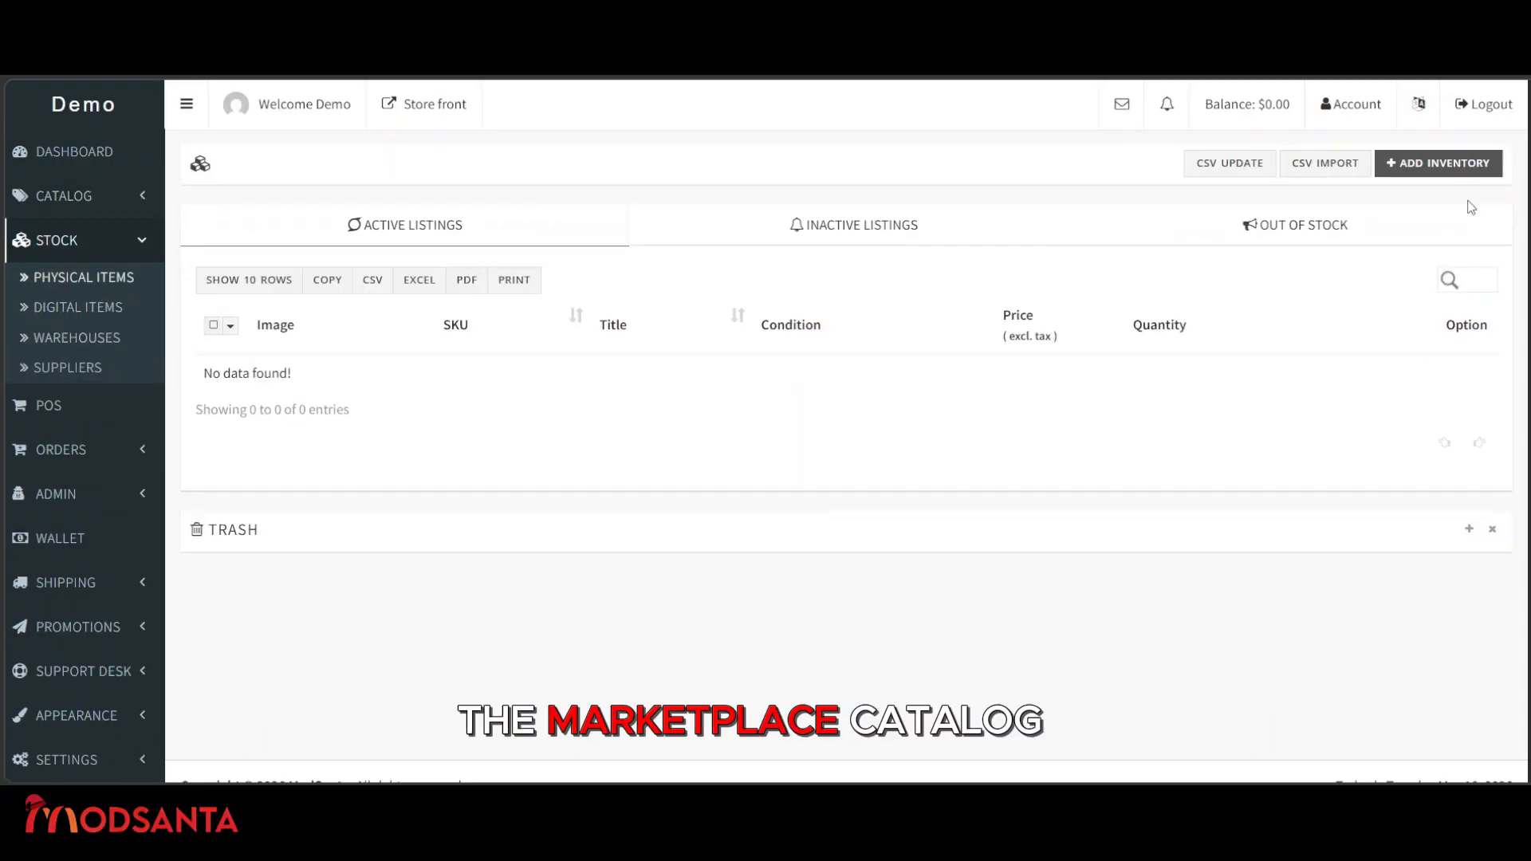
{"action": "left_click", "coordinate": [1465, 177]}
{"action": "left_click", "coordinate": [345, 230]}
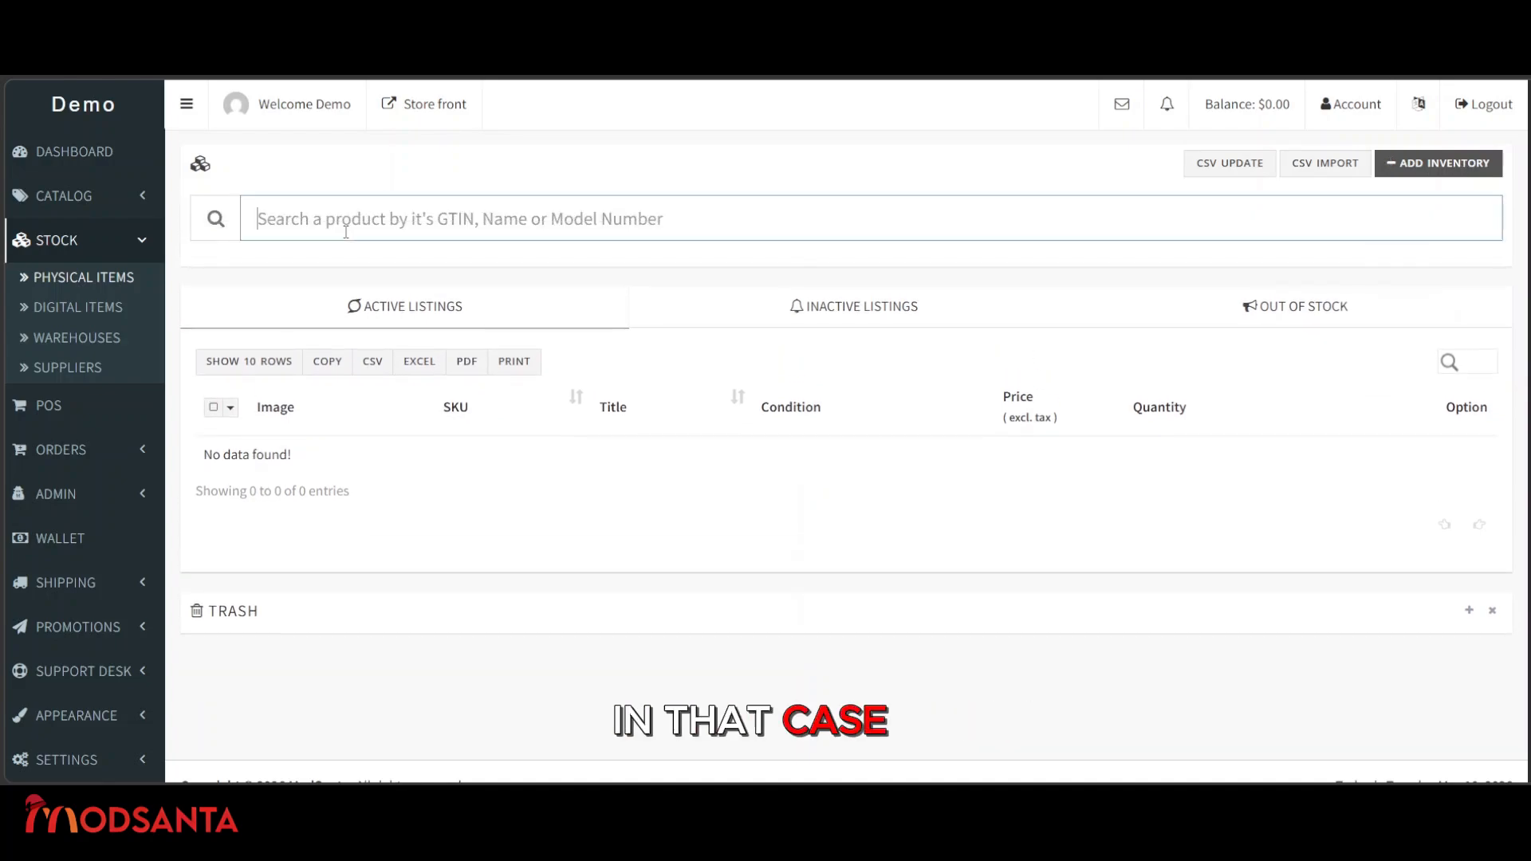
{"action": "type", "text": "123456789012"}
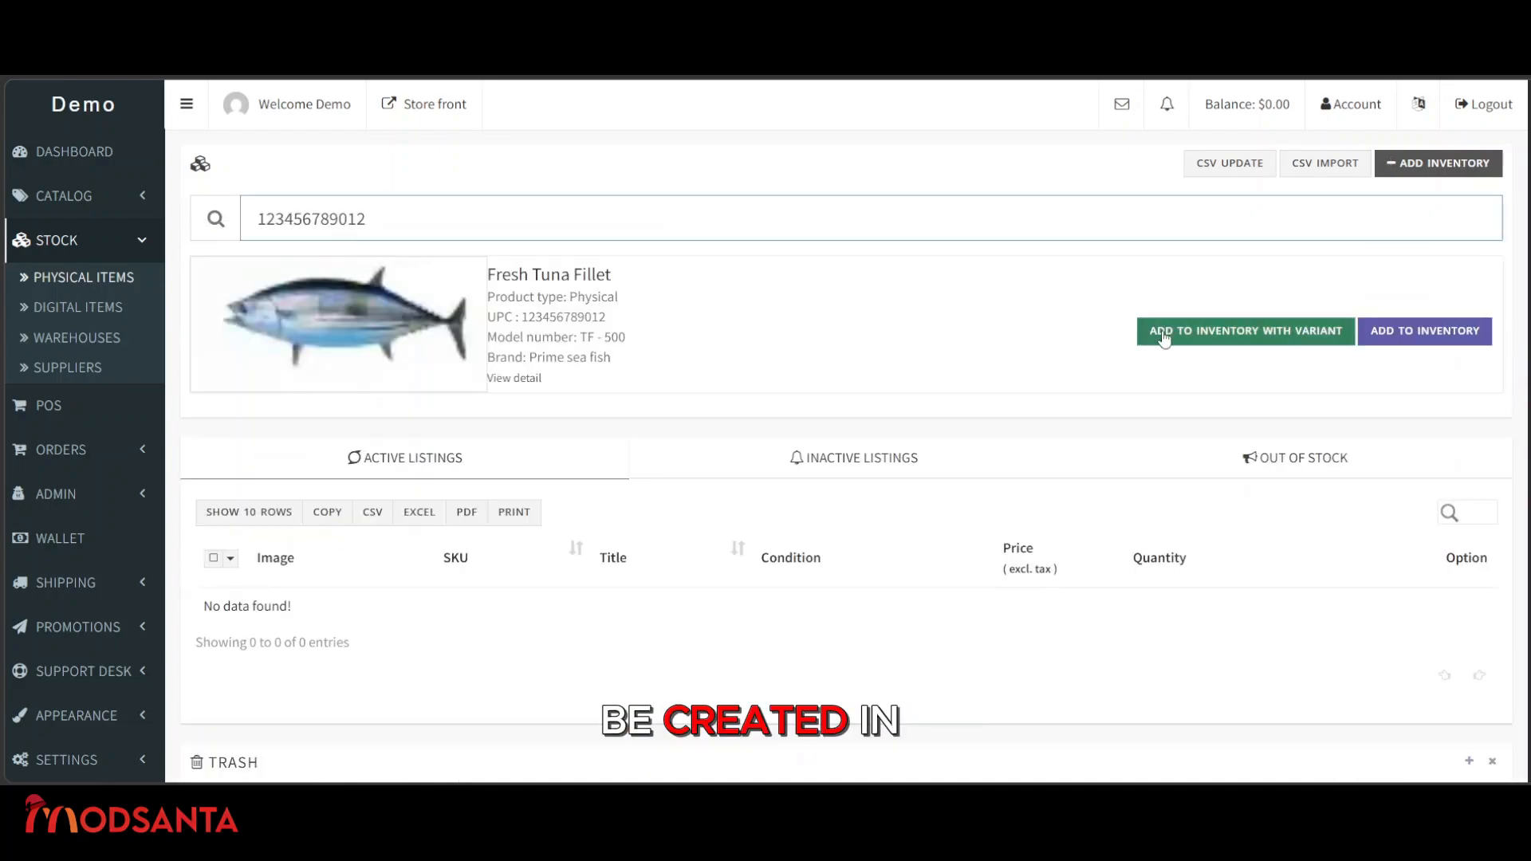
Examine the found product's basic info, description, listings and SEO details, and close the detail view.
{"action": "left_click", "coordinate": [514, 378]}
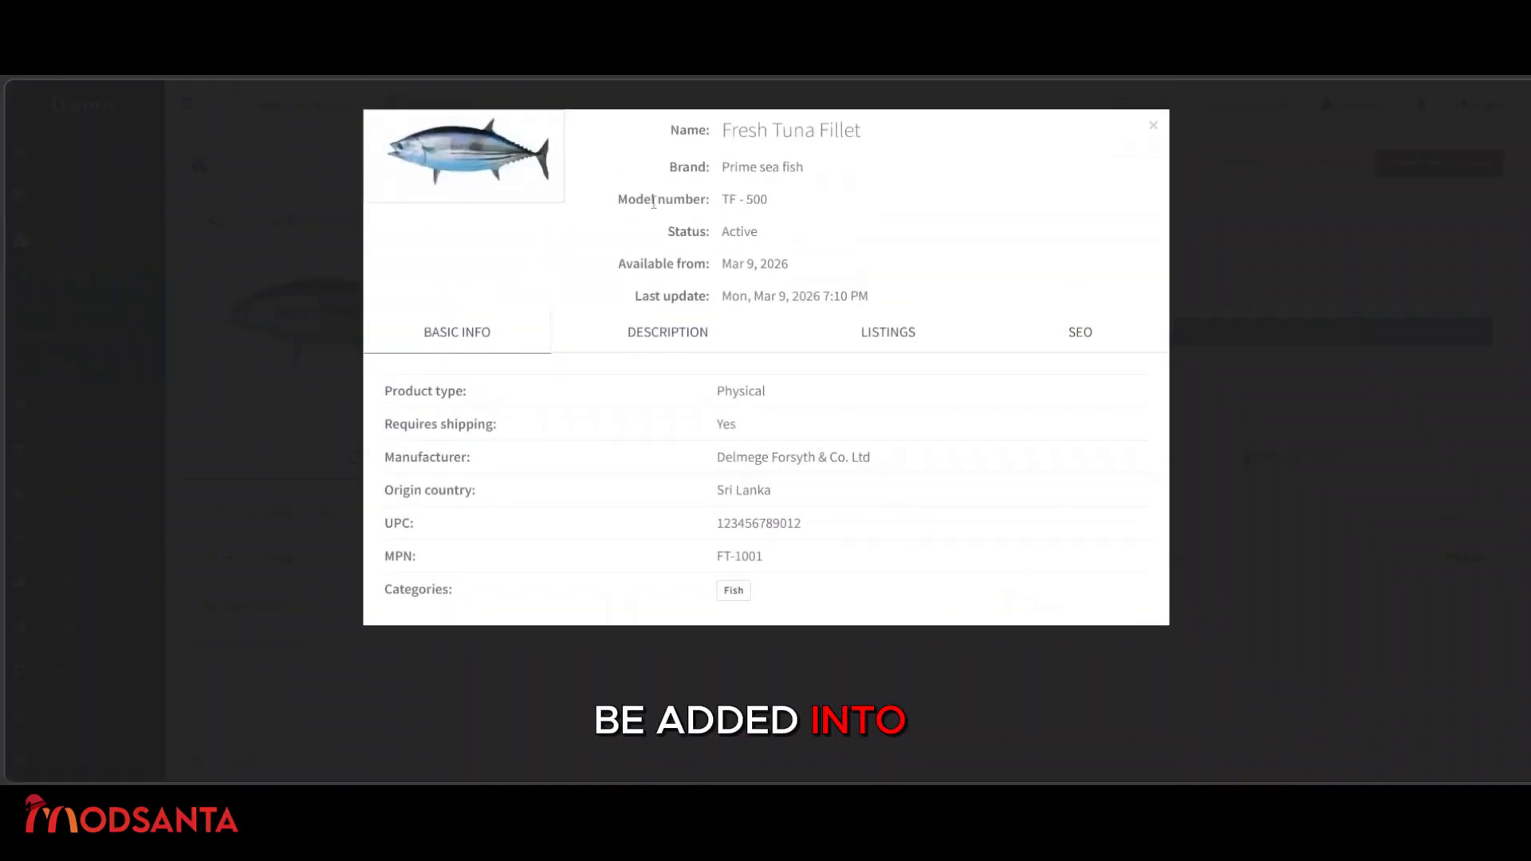
{"action": "left_click", "coordinate": [660, 341]}
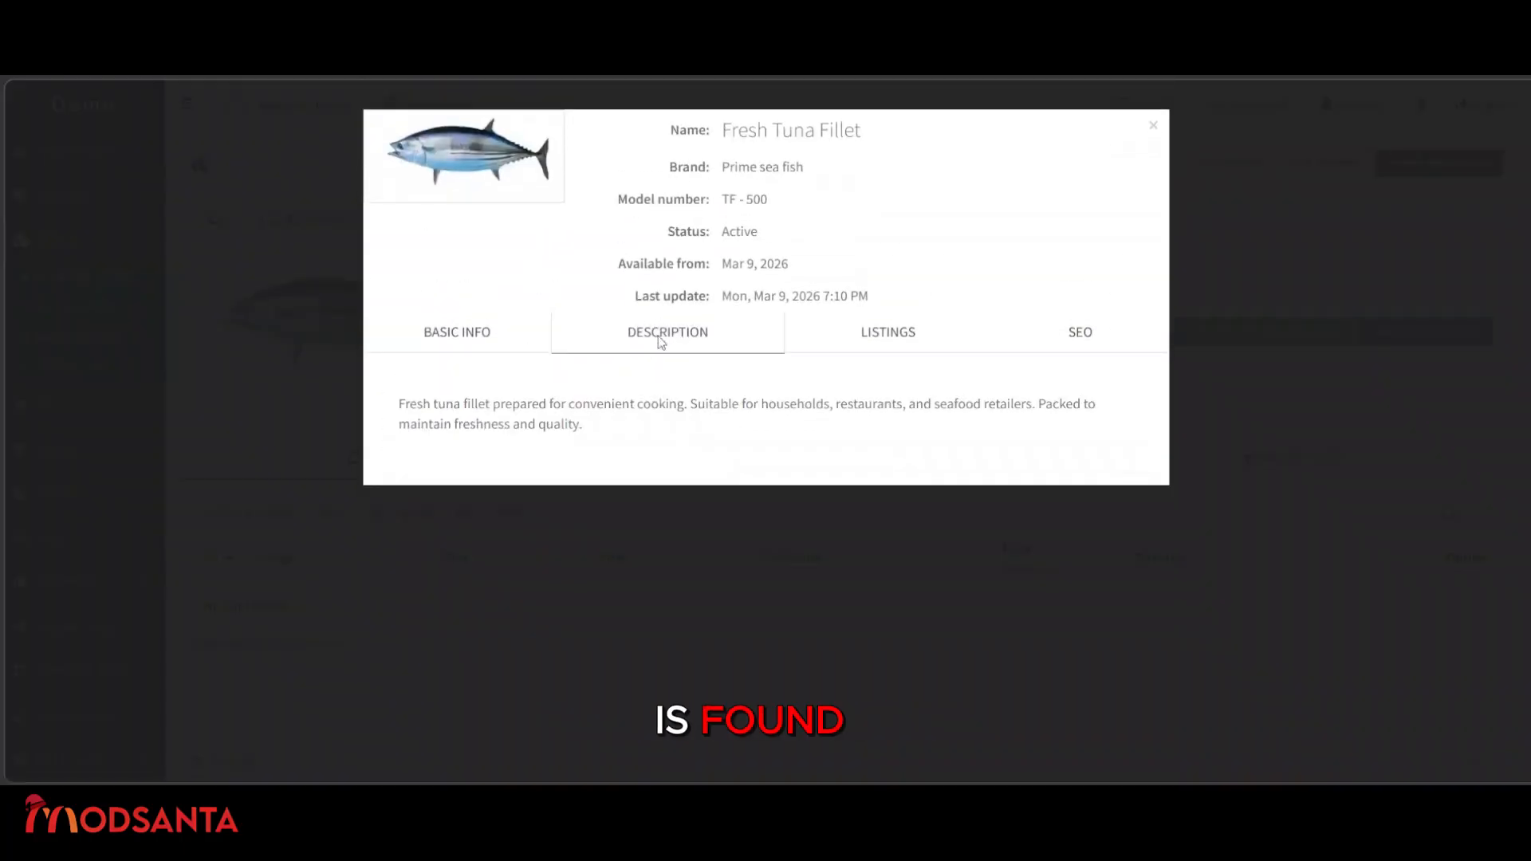
{"action": "left_click", "coordinate": [891, 340]}
{"action": "left_click", "coordinate": [1073, 330]}
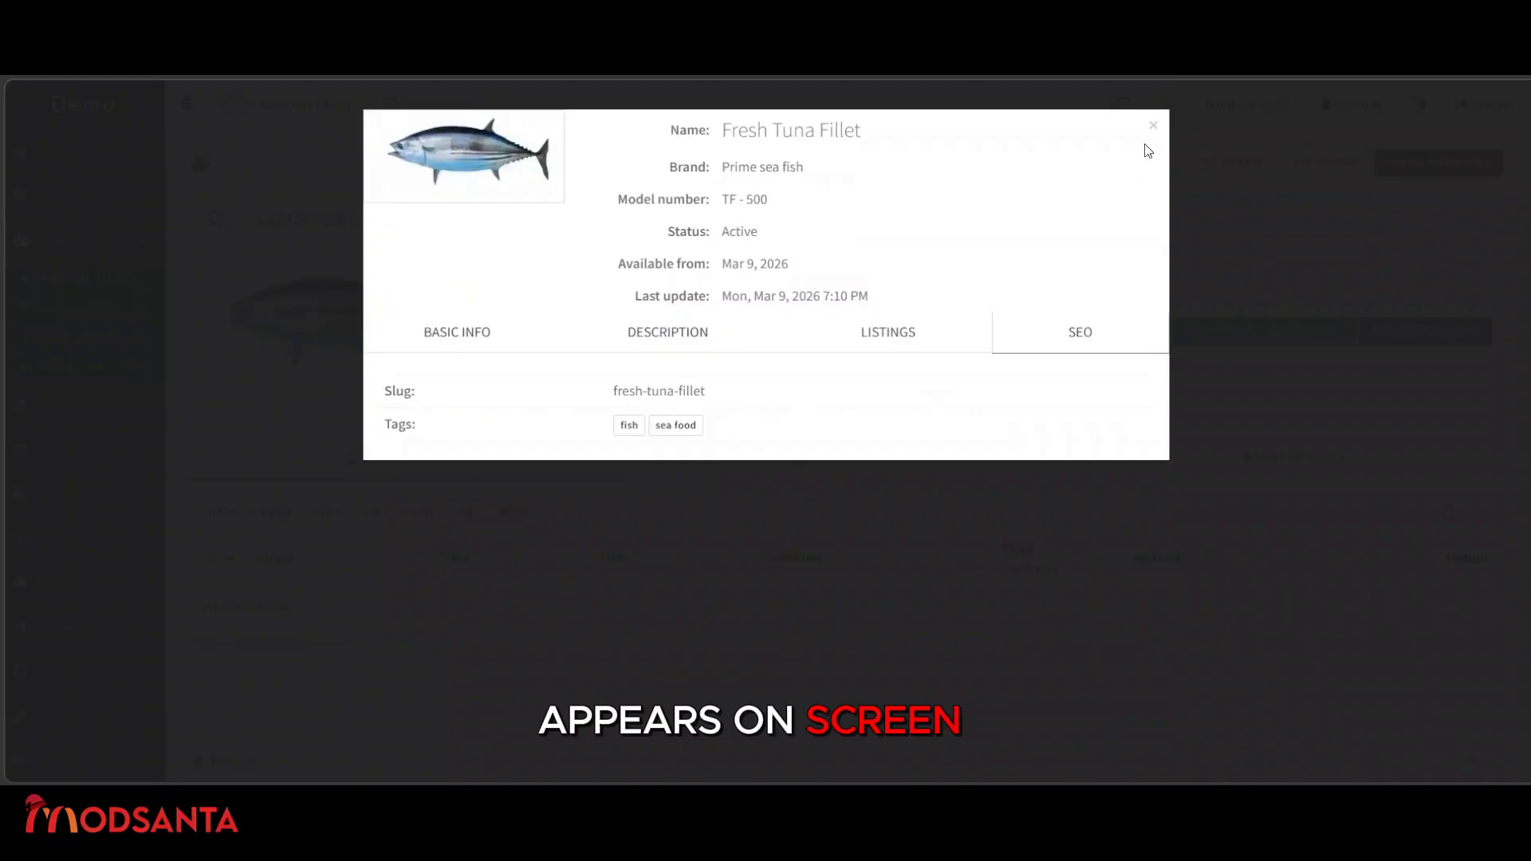
{"action": "left_click", "coordinate": [466, 334]}
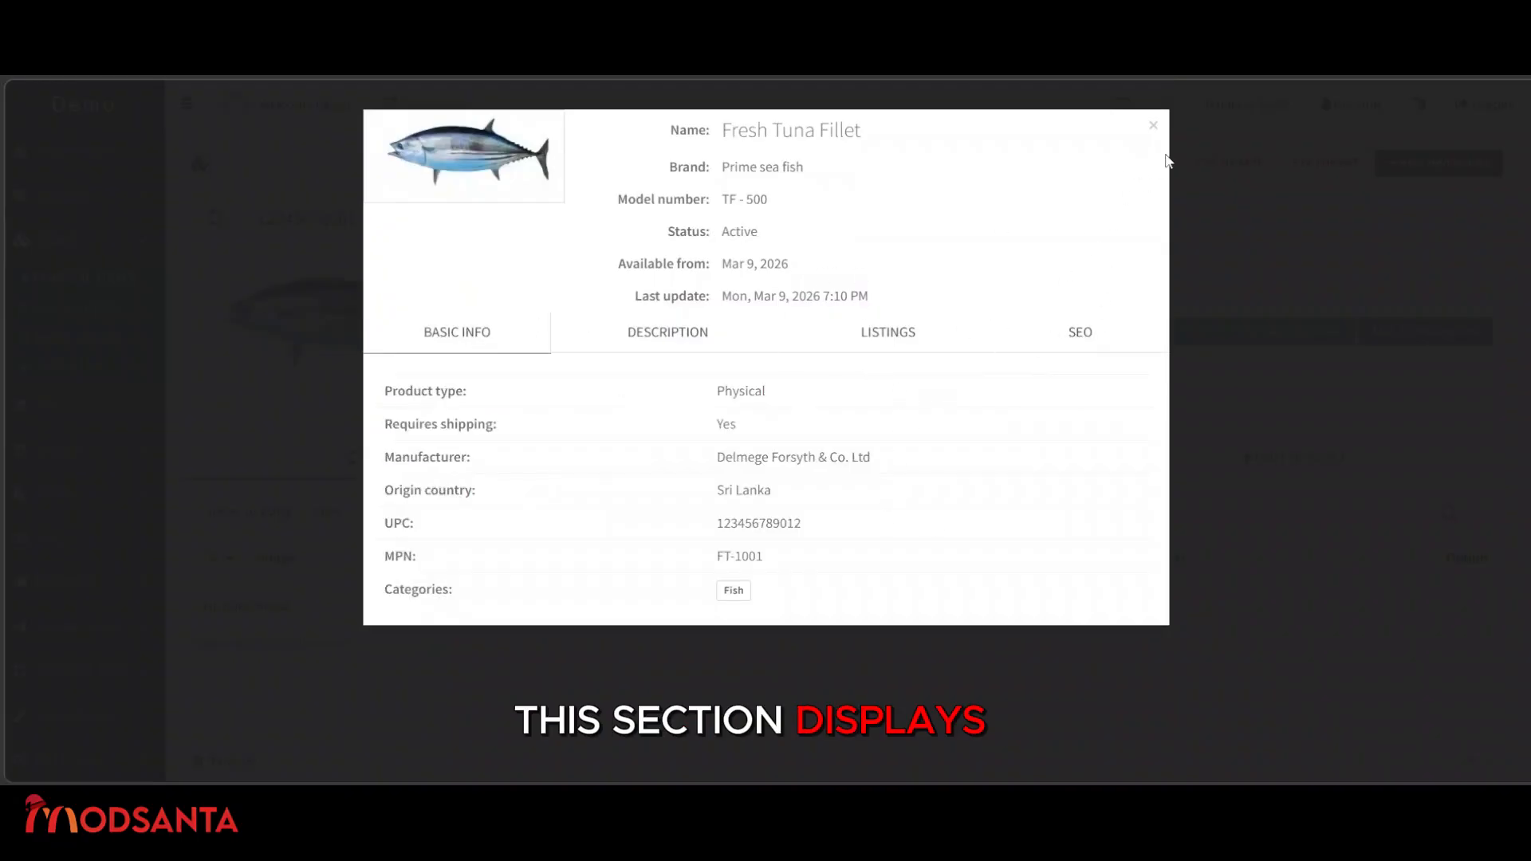
{"action": "left_click", "coordinate": [1152, 126]}
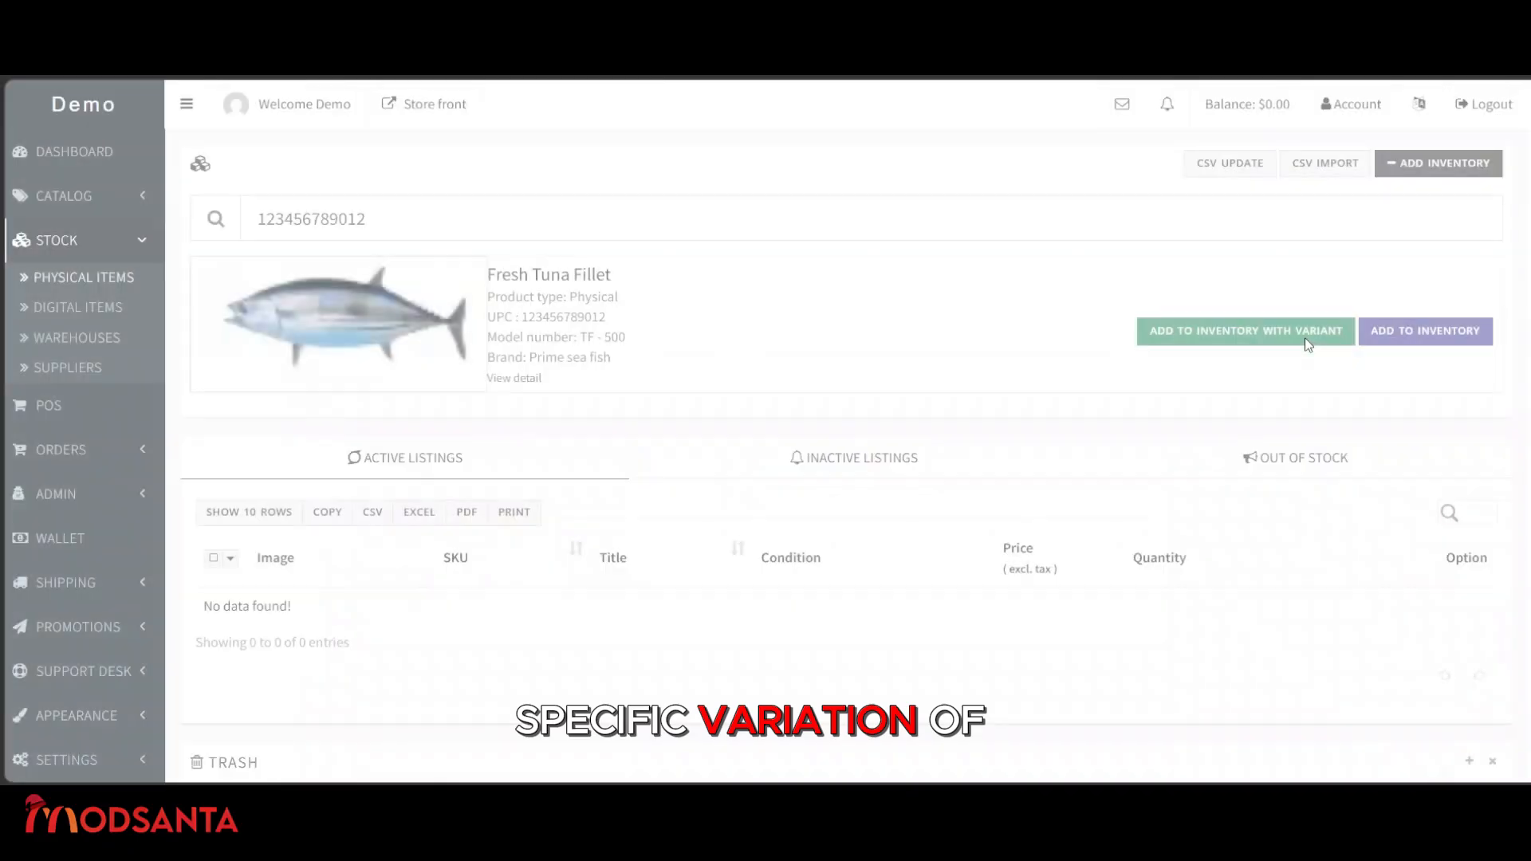
Add Fresh Tuna Fillet to the inventory with a variant, setting its Freshness attribute to Fresh.
{"action": "left_click", "coordinate": [1304, 338]}
{"action": "left_click", "coordinate": [656, 193]}
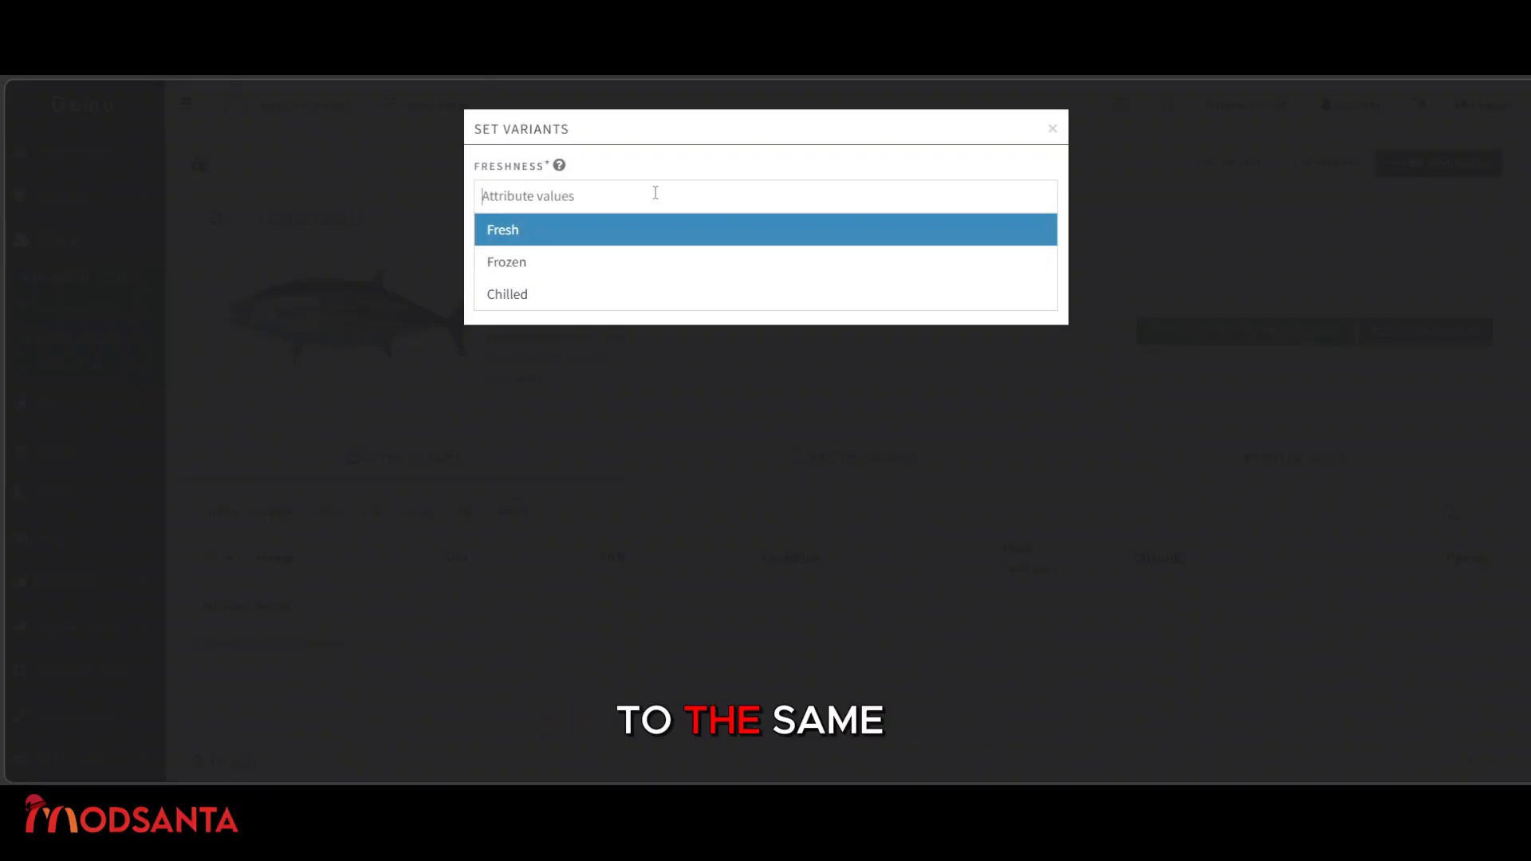
{"action": "left_click", "coordinate": [522, 234]}
{"action": "left_click", "coordinate": [988, 287]}
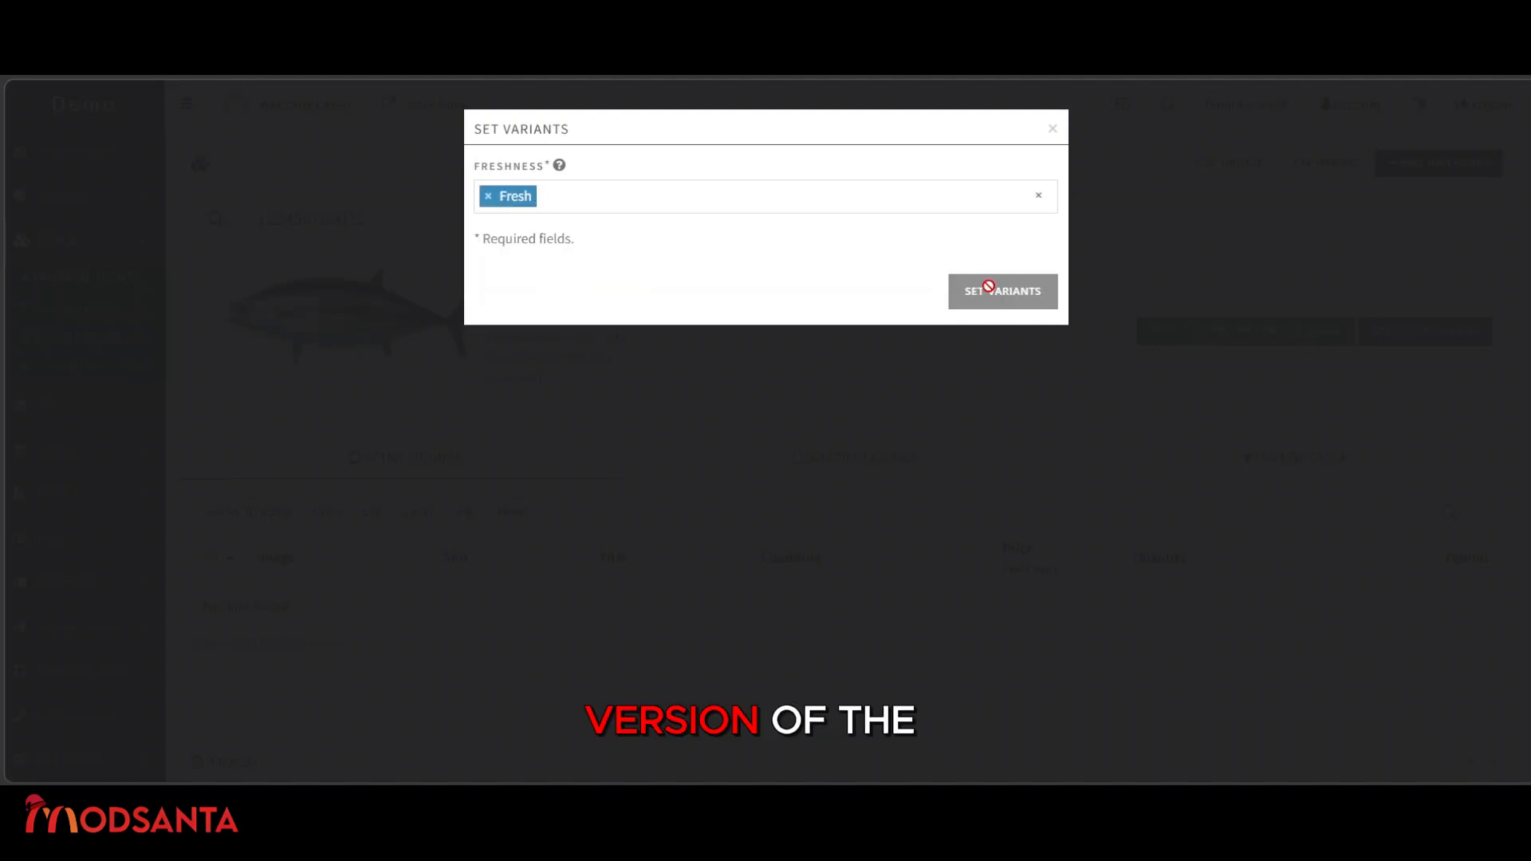
Title the new inventory listing "Fresh Tuna Fillet - Fresh Cut".
{"action": "scroll", "coordinate": [849, 268], "scroll_direction": "down", "scroll_amount": 5}
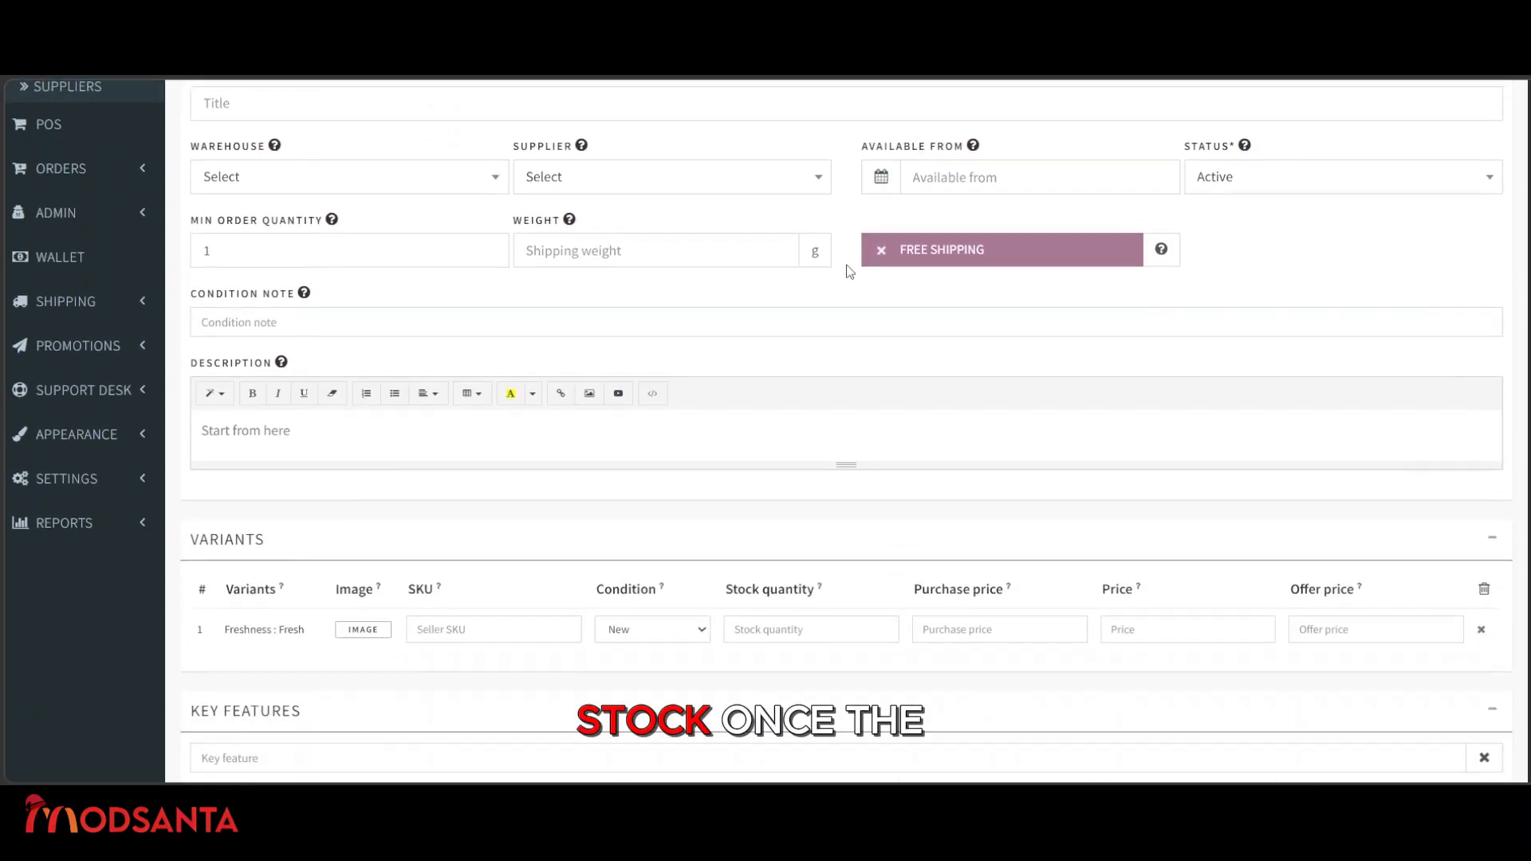
{"action": "scroll", "coordinate": [848, 271], "scroll_direction": "down", "scroll_amount": 8}
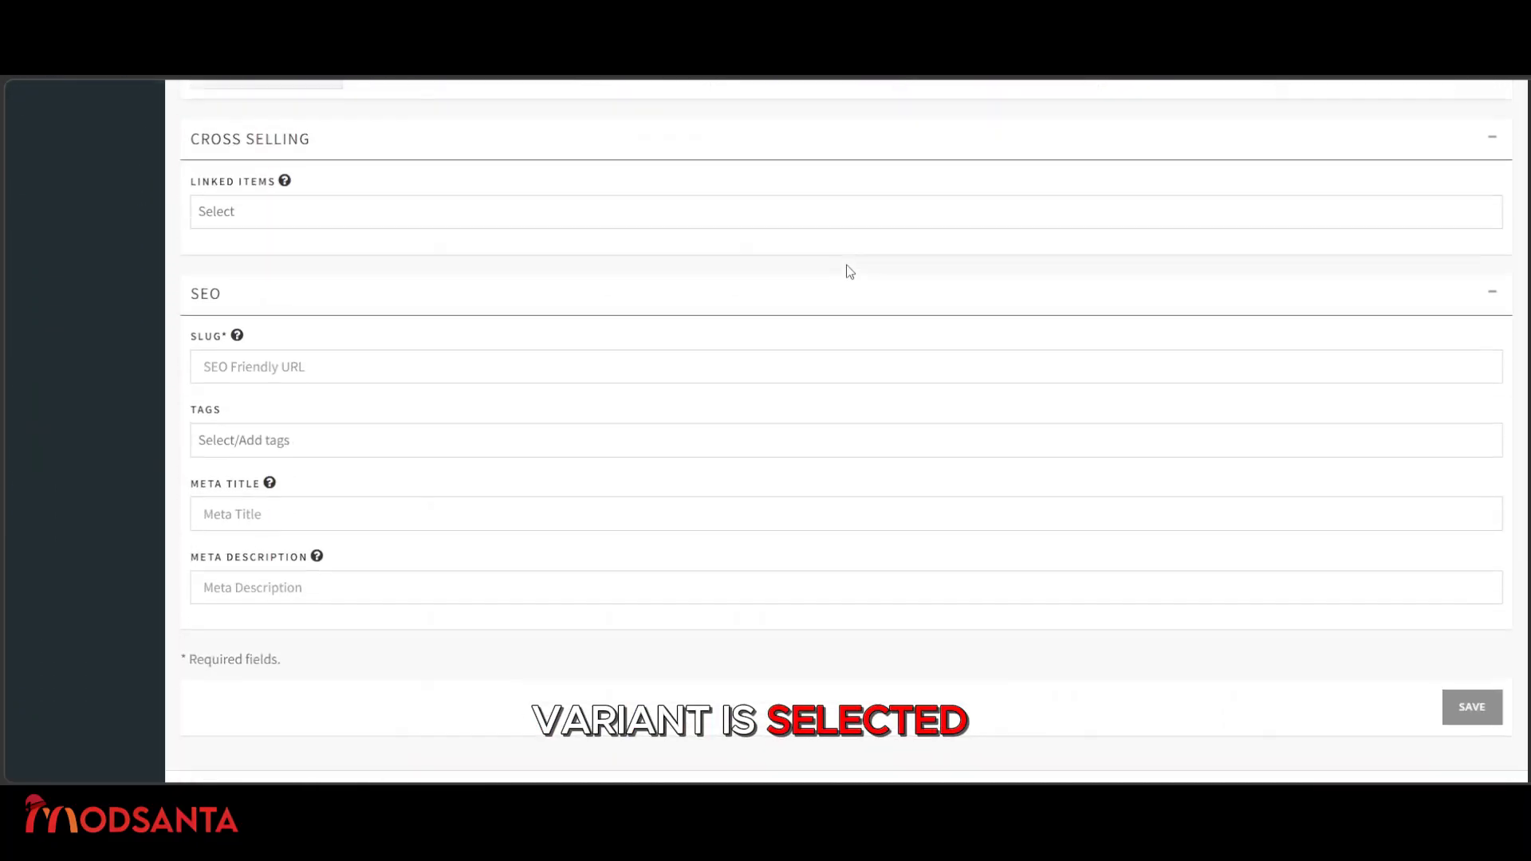
{"action": "scroll", "coordinate": [851, 335], "scroll_direction": "up", "scroll_amount": 8}
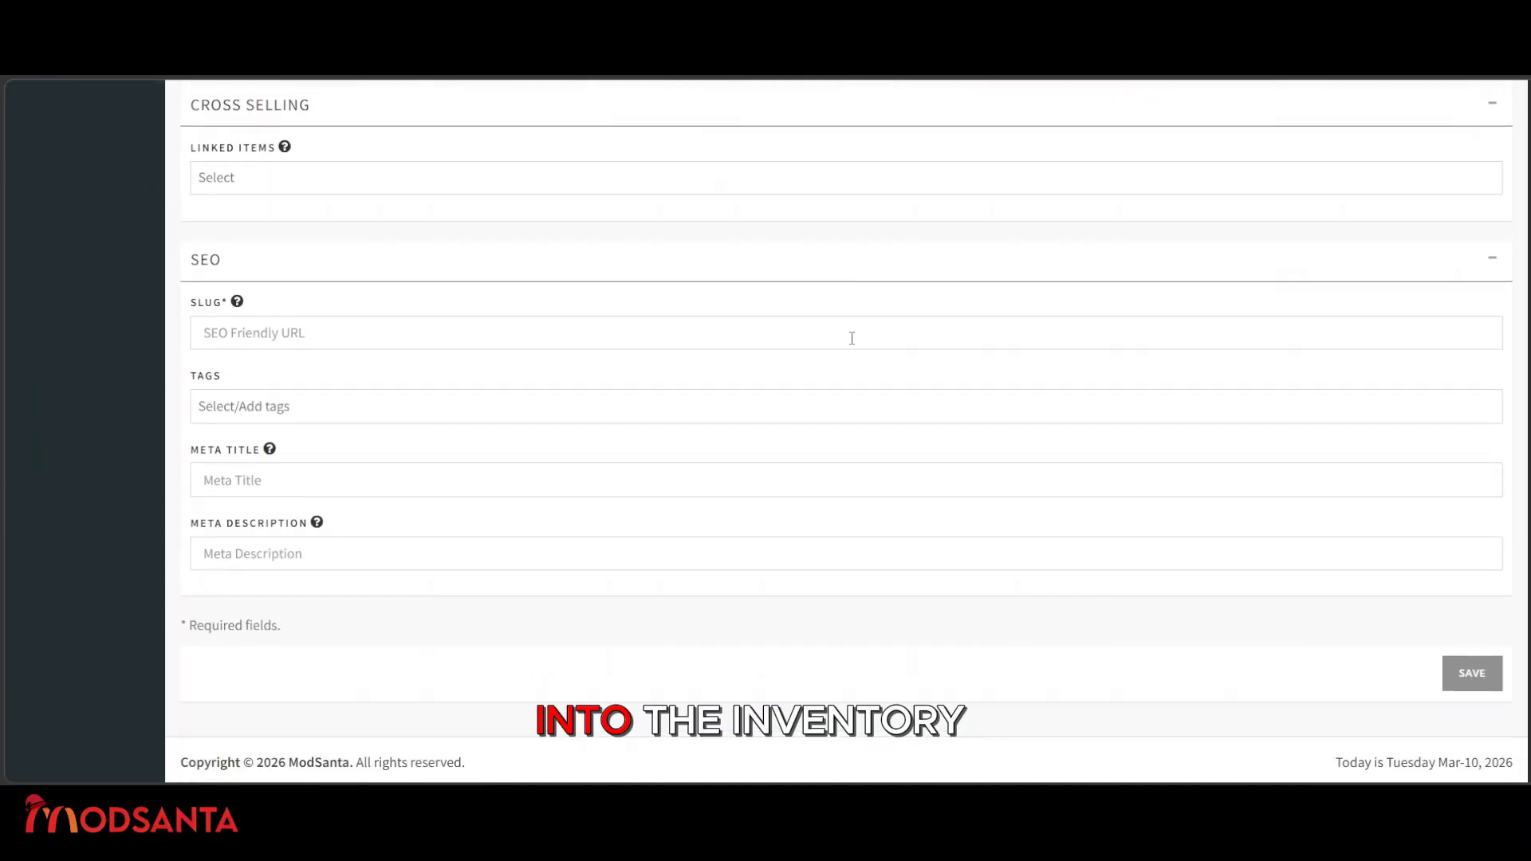
{"action": "scroll", "coordinate": [852, 339], "scroll_direction": "up", "scroll_amount": 5}
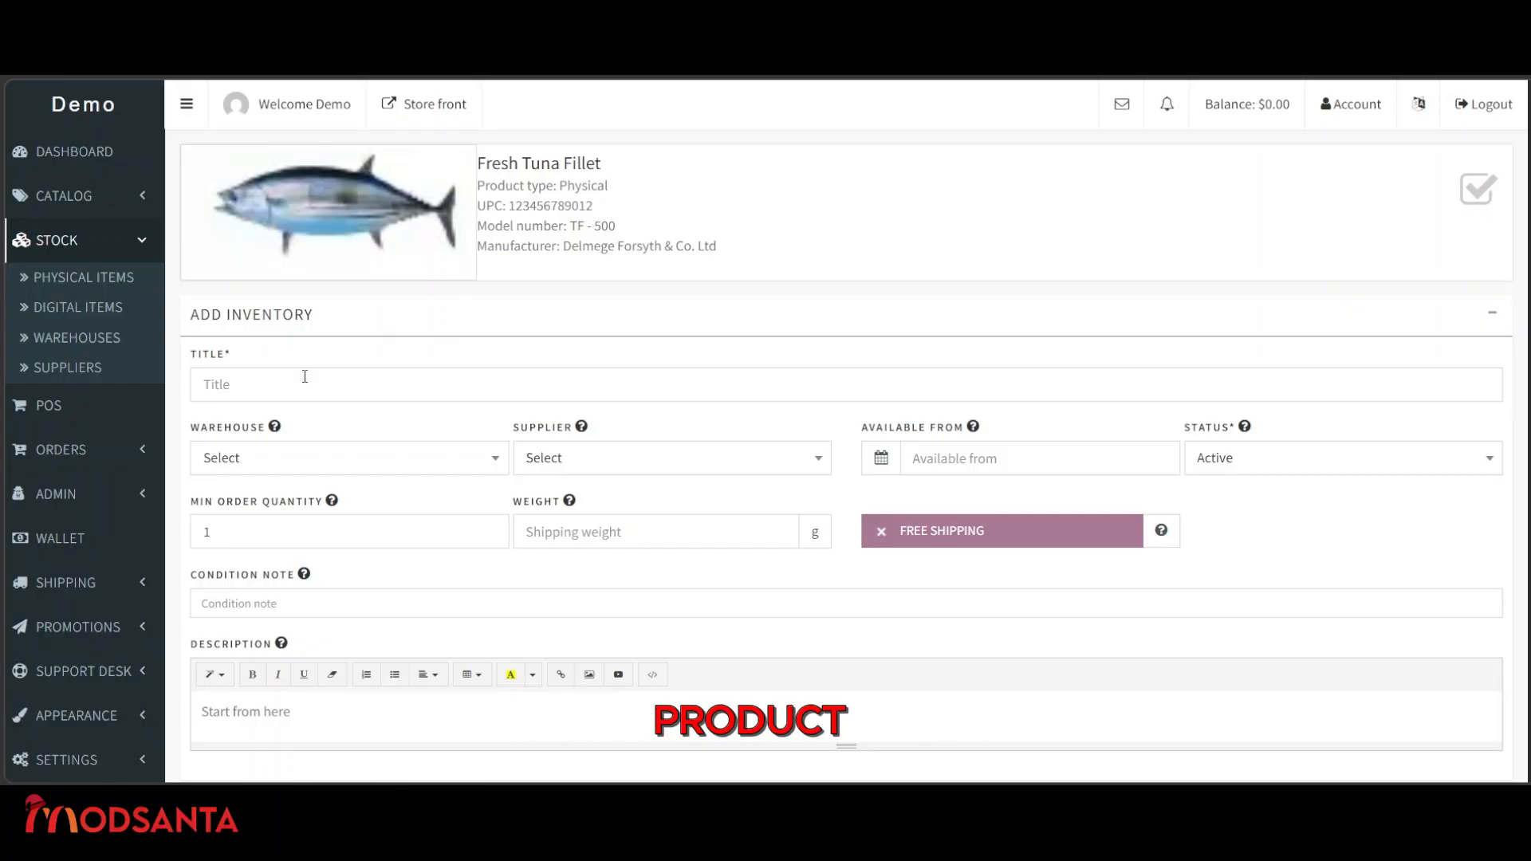
{"action": "left_click", "coordinate": [227, 393]}
{"action": "type", "text": "Fresh"}
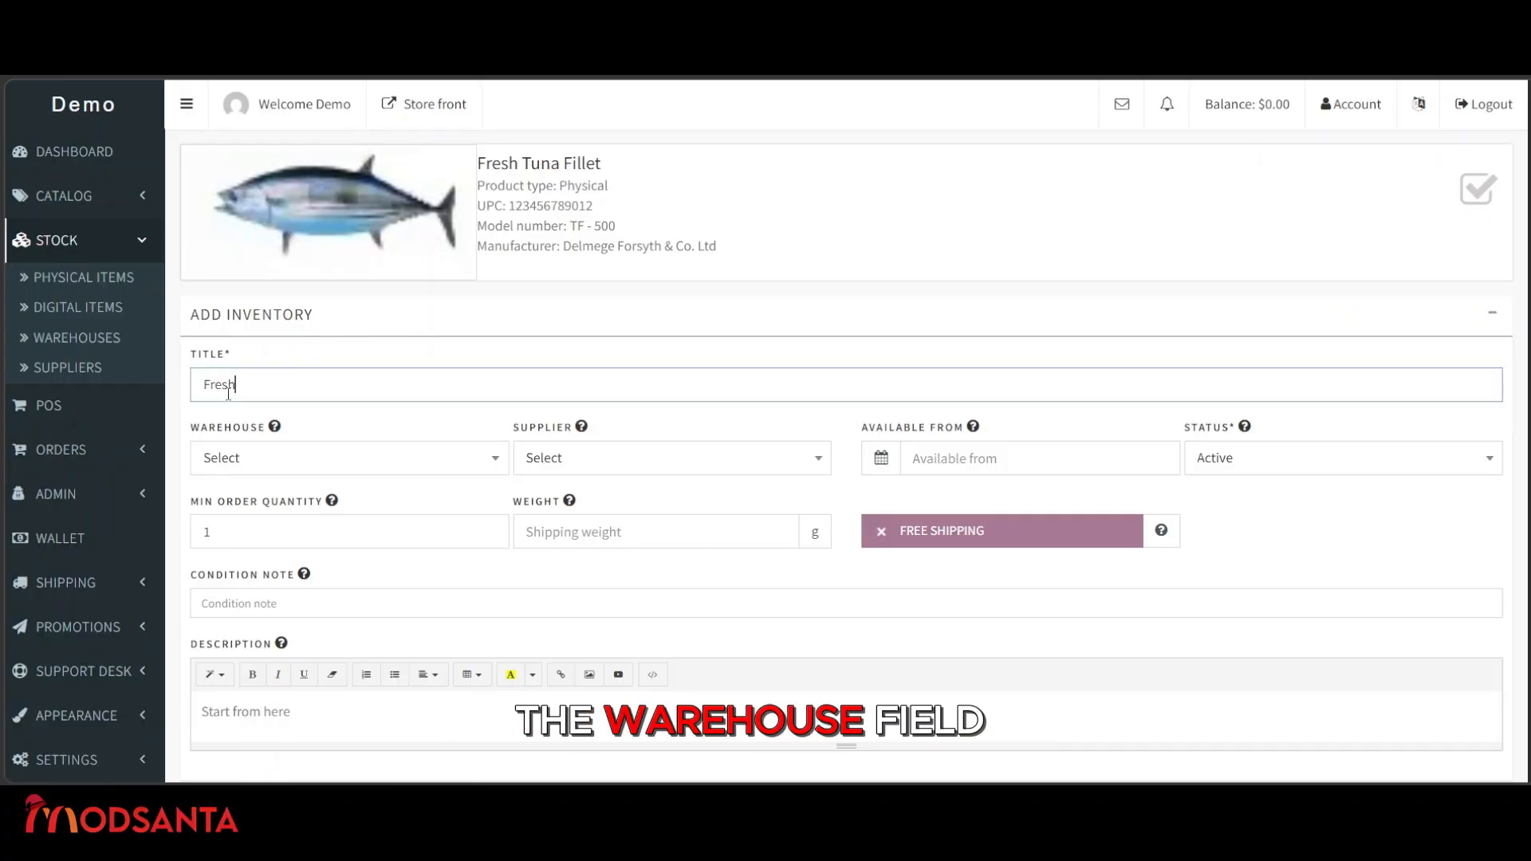
{"action": "type", "text": " Tuna Fillet"}
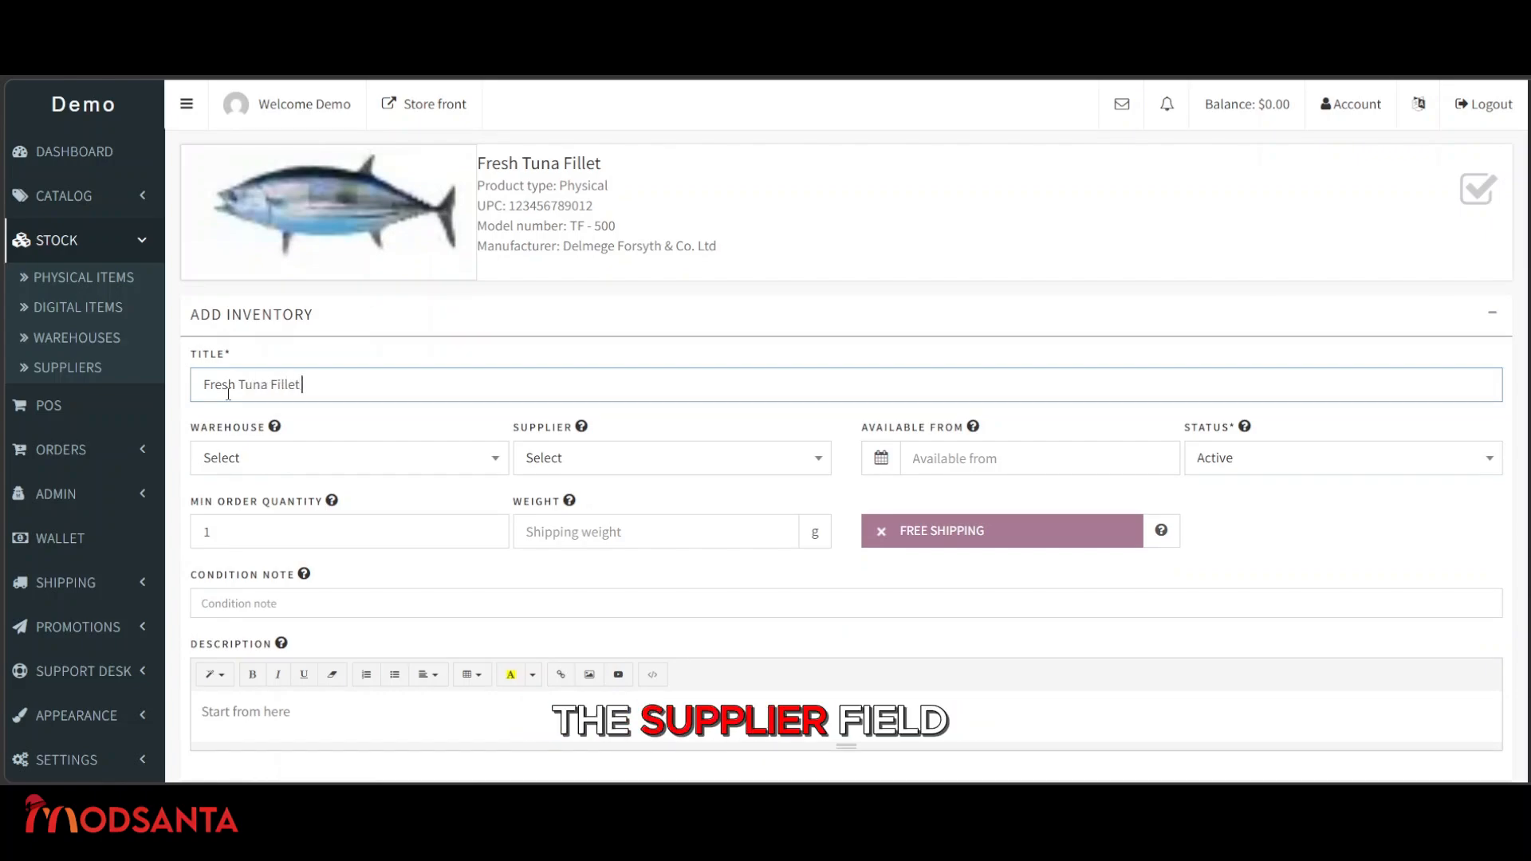
{"action": "type", "text": " - Fresh"}
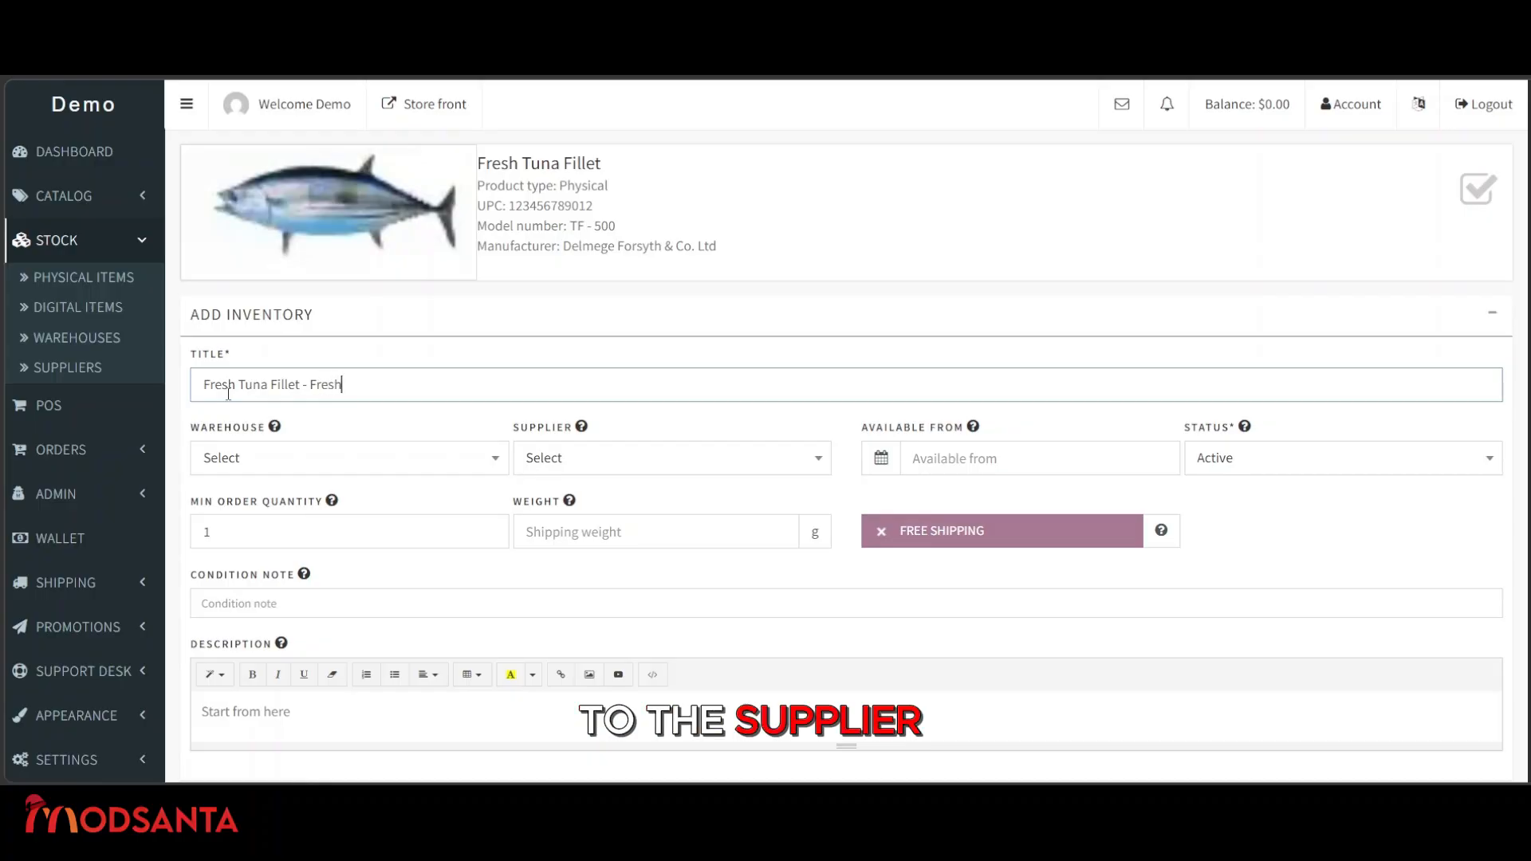
{"action": "type", "text": "t"}
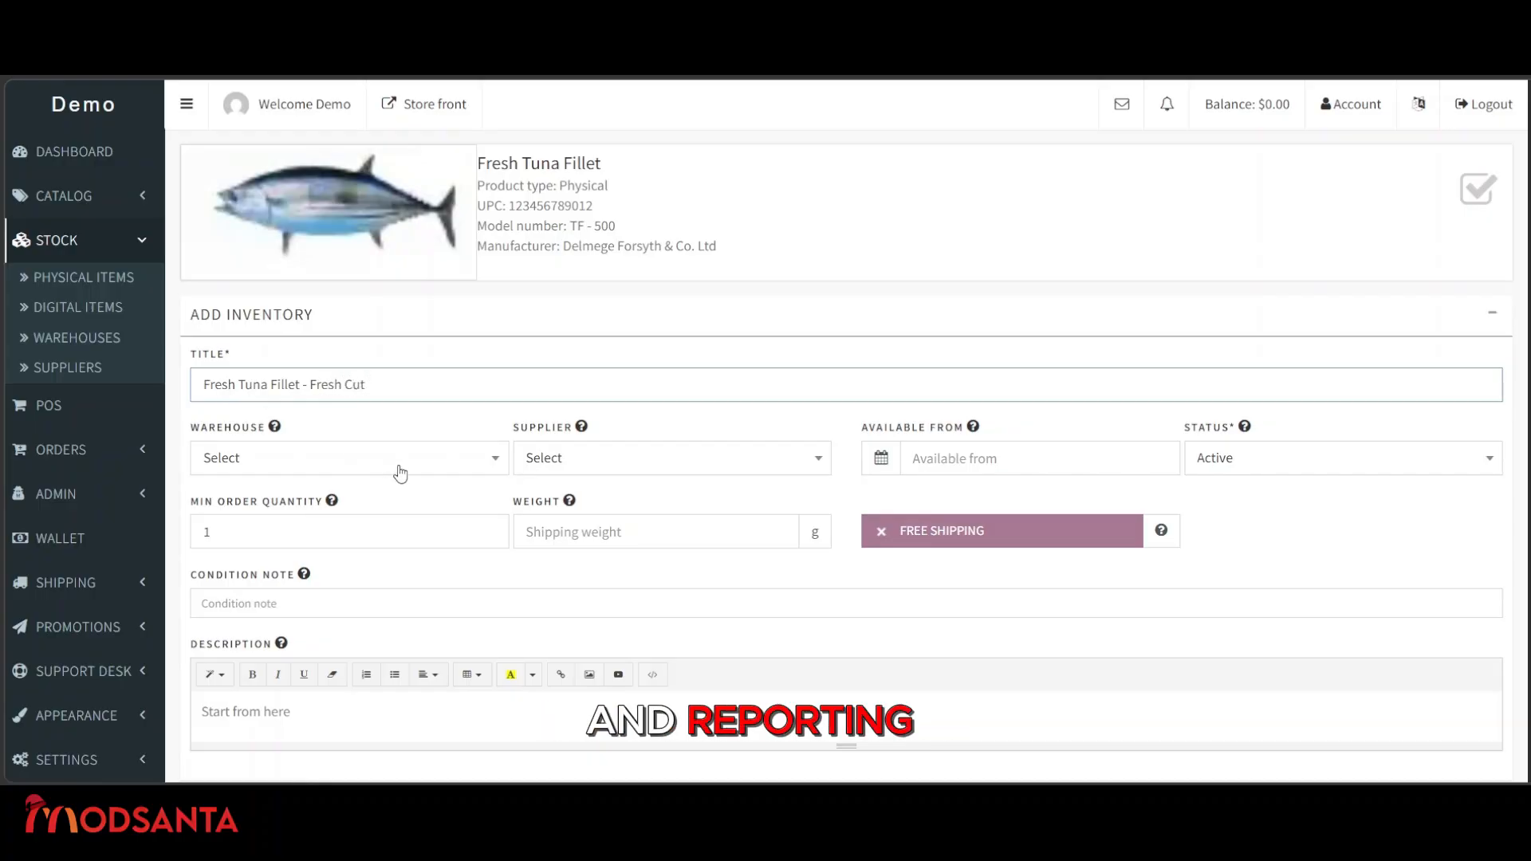
Assign the listing to the warehouse Demo-warehouse and the supplier Demo-supplier.
{"action": "left_click", "coordinate": [482, 468]}
{"action": "left_click", "coordinate": [255, 560]}
{"action": "left_click", "coordinate": [821, 459]}
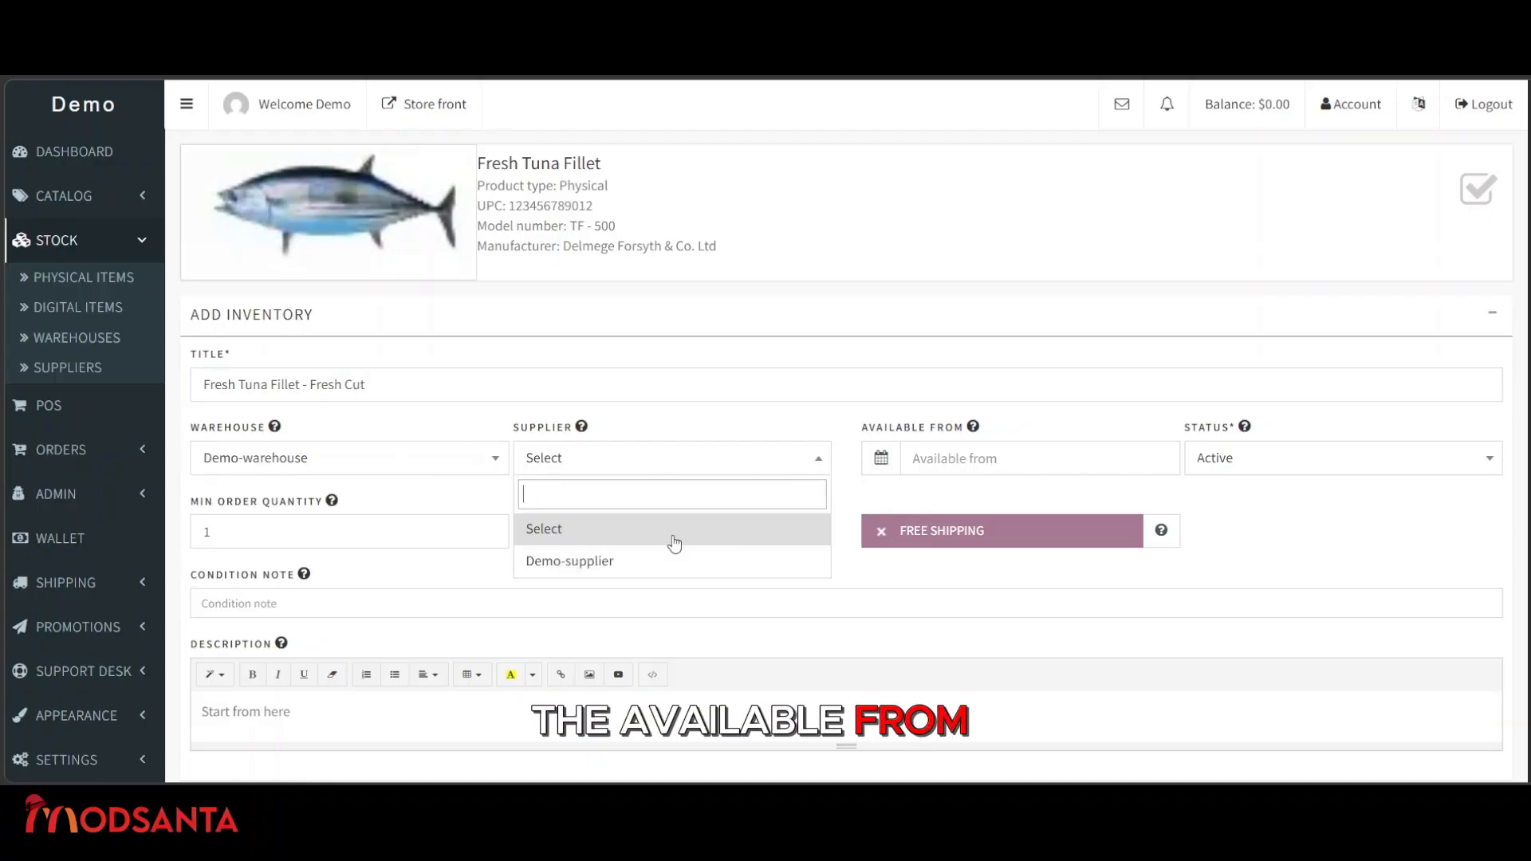
{"action": "left_click", "coordinate": [612, 562]}
{"action": "left_click", "coordinate": [973, 458]}
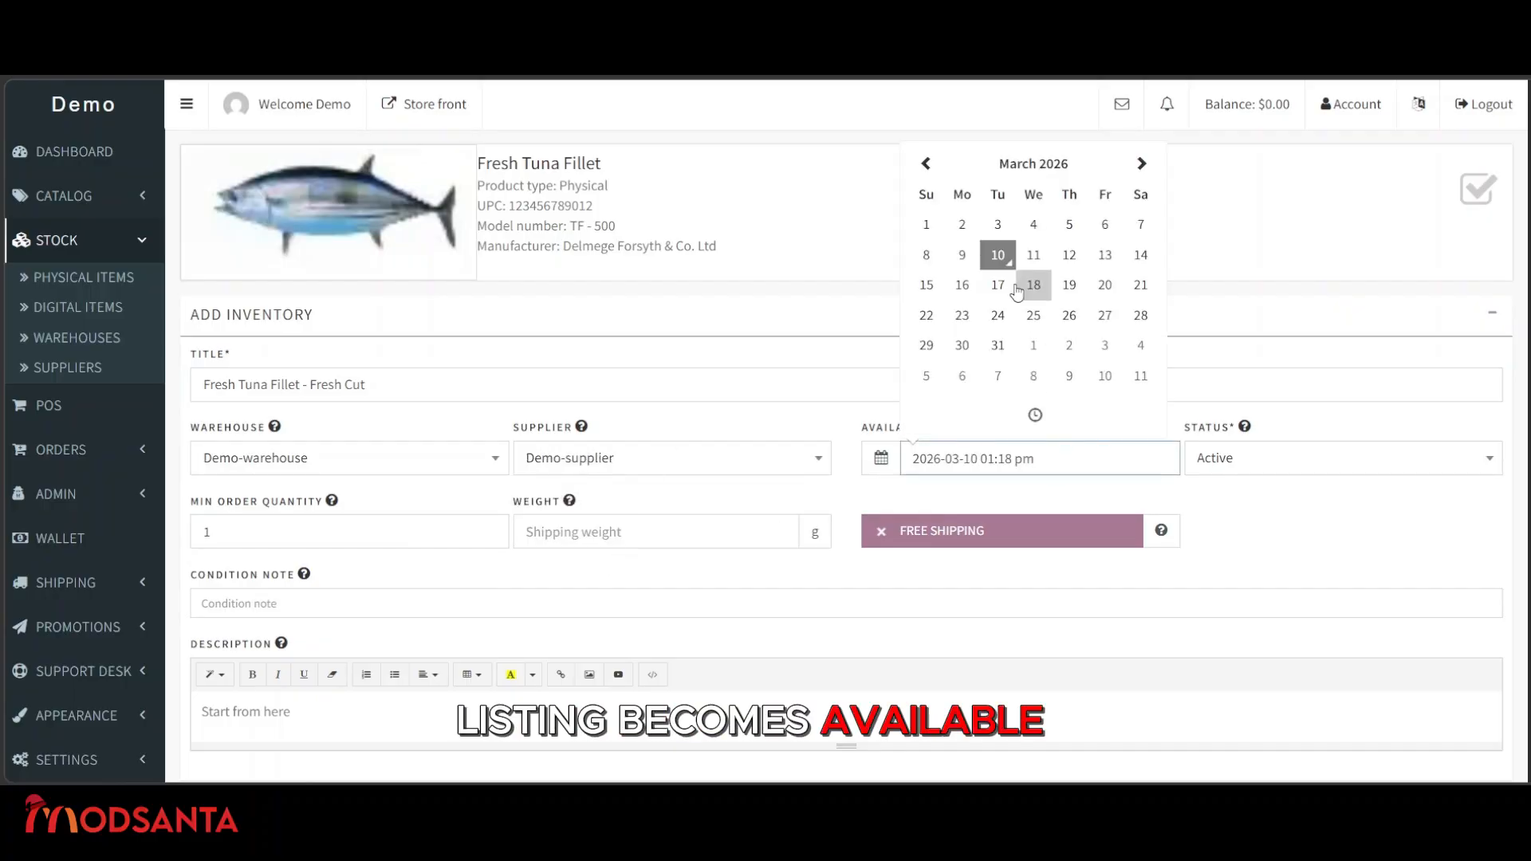
{"action": "left_click", "coordinate": [1181, 525]}
{"action": "left_click", "coordinate": [1298, 460]}
{"action": "left_click", "coordinate": [1298, 460]}
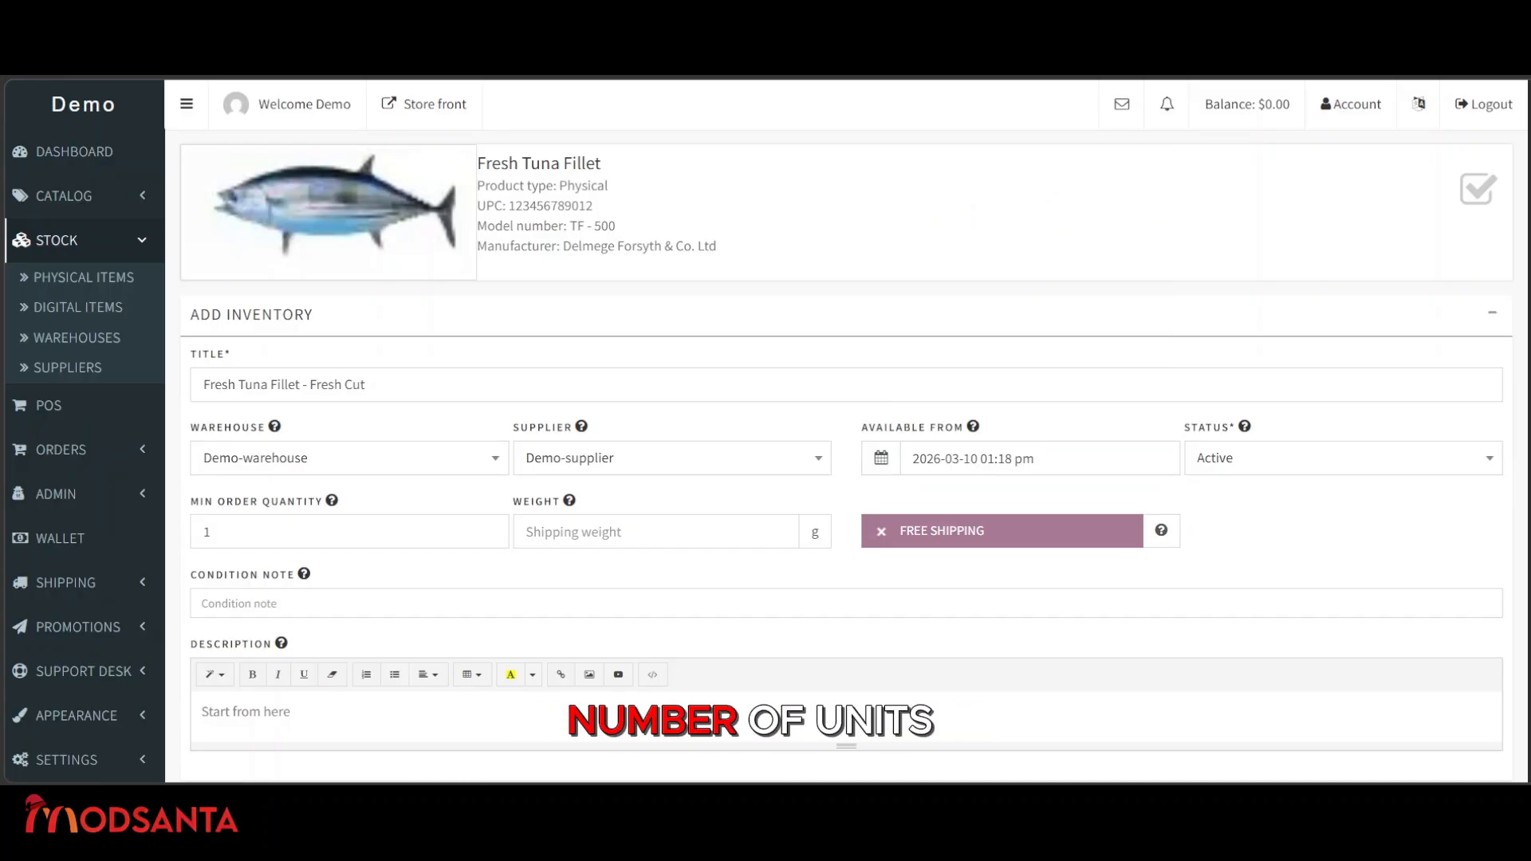
{"action": "left_click", "coordinate": [621, 535]}
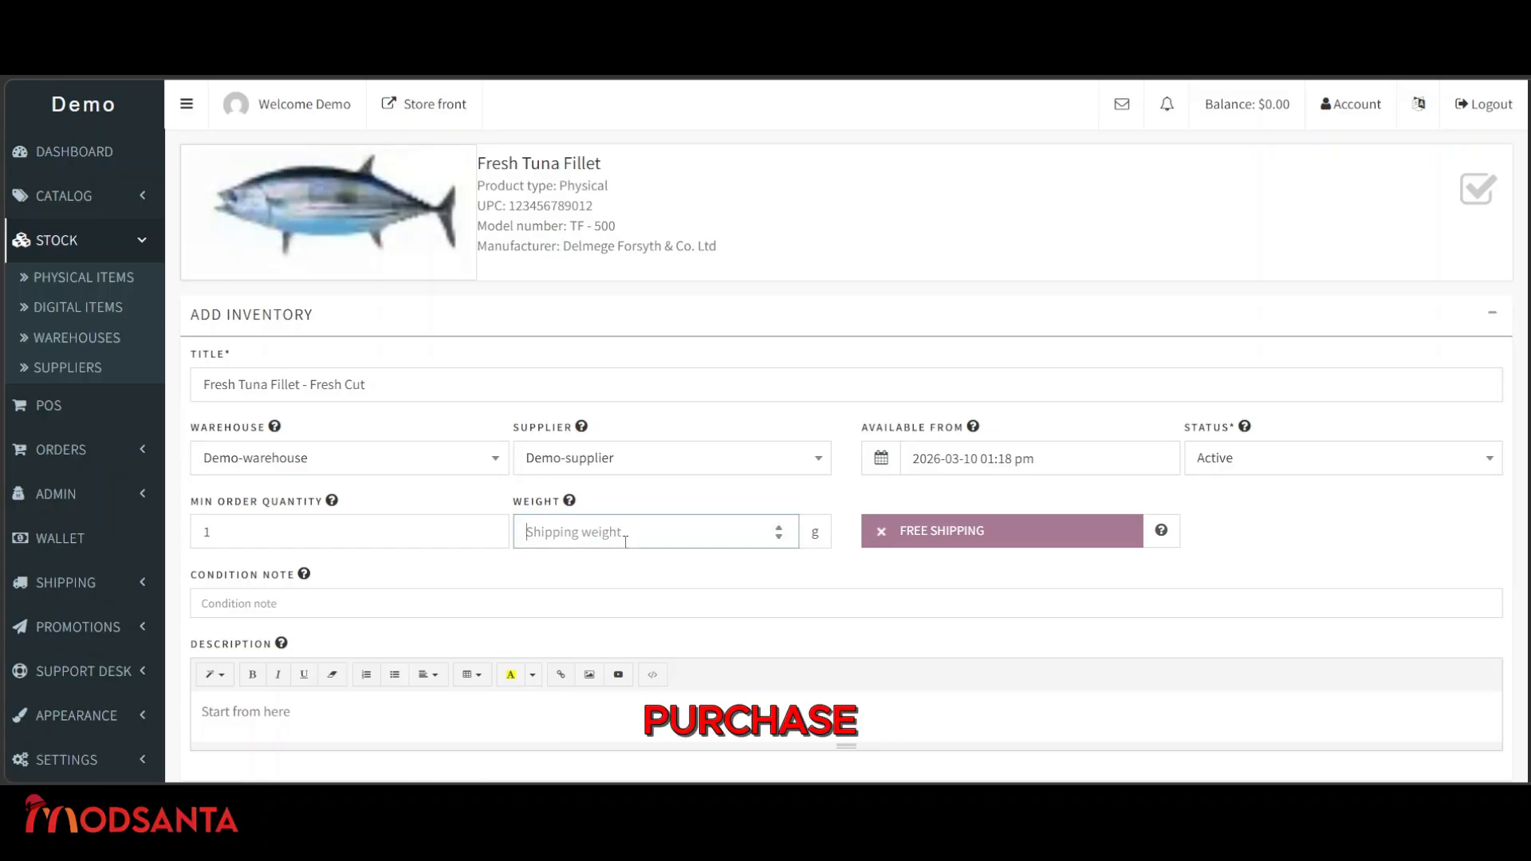
{"action": "type", "text": "1.2"}
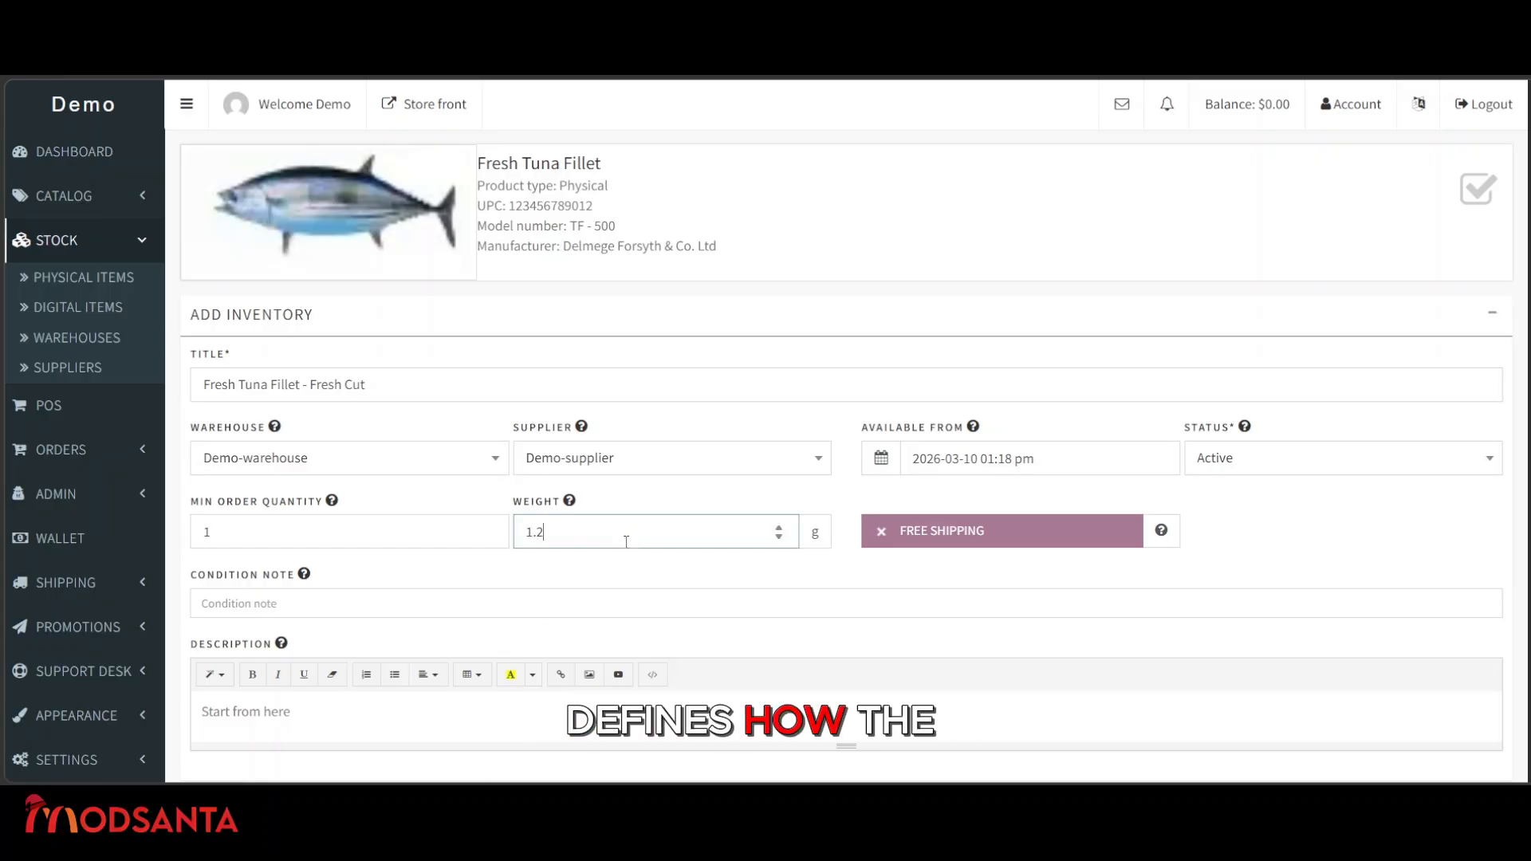
Set the listing's shipping weight to 1200 g.
{"action": "left_click", "coordinate": [814, 531]}
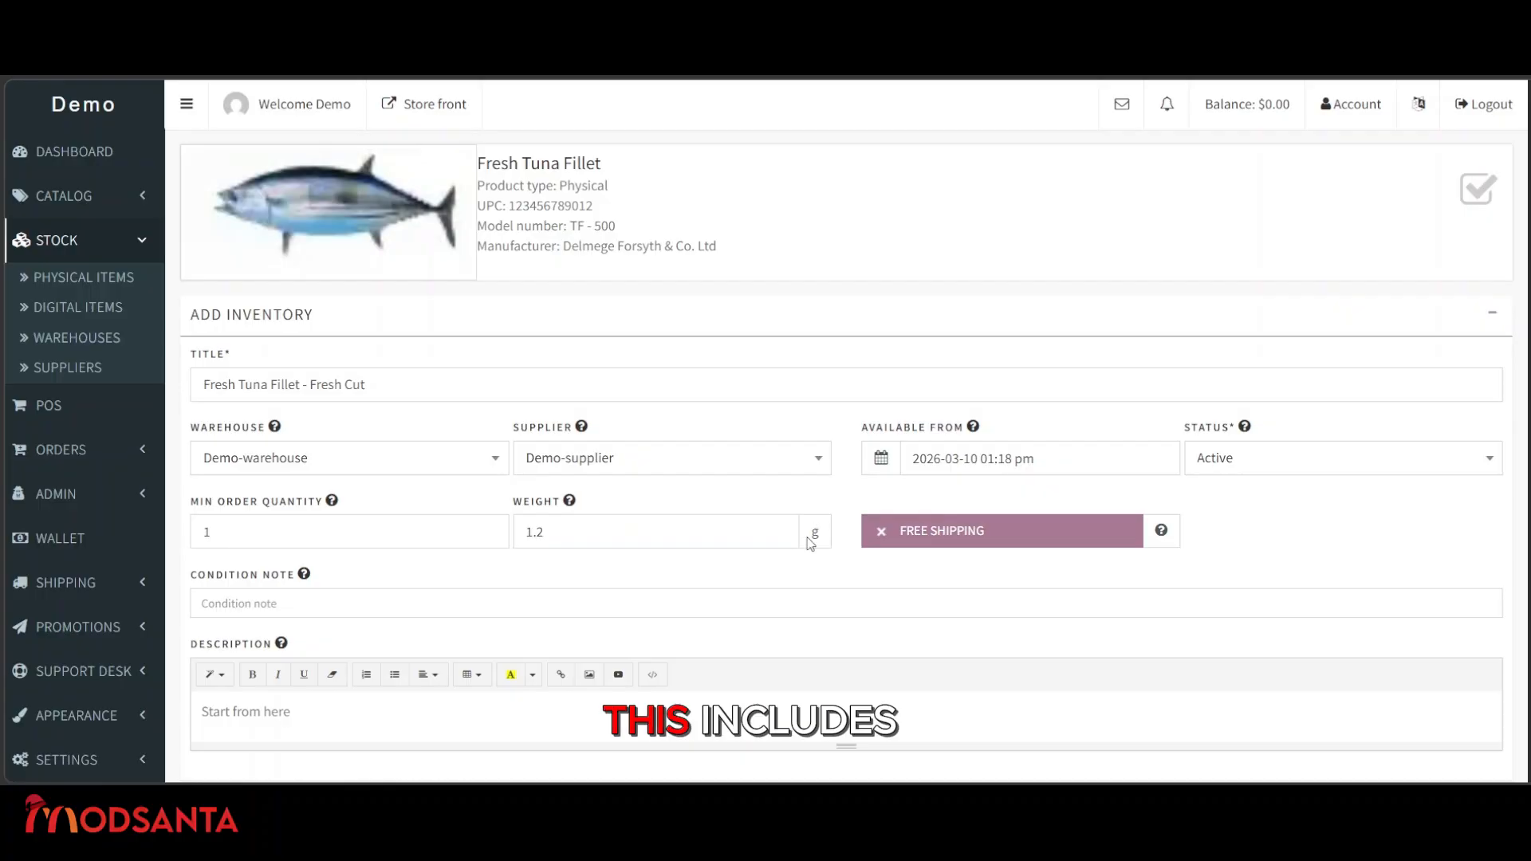
{"action": "left_click", "coordinate": [779, 537]}
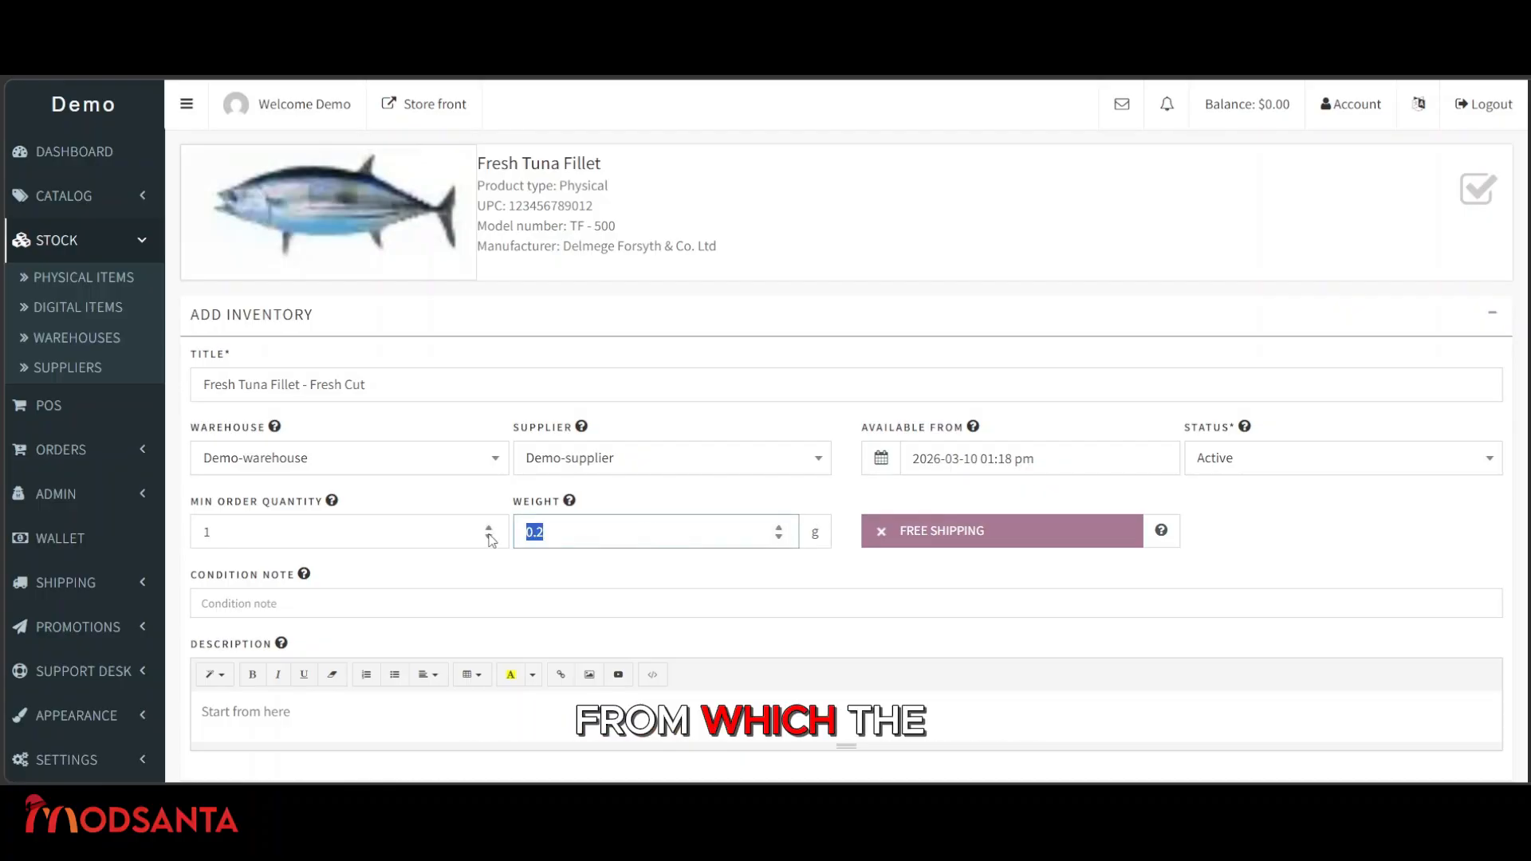
{"action": "key", "text": "BackSpace"}
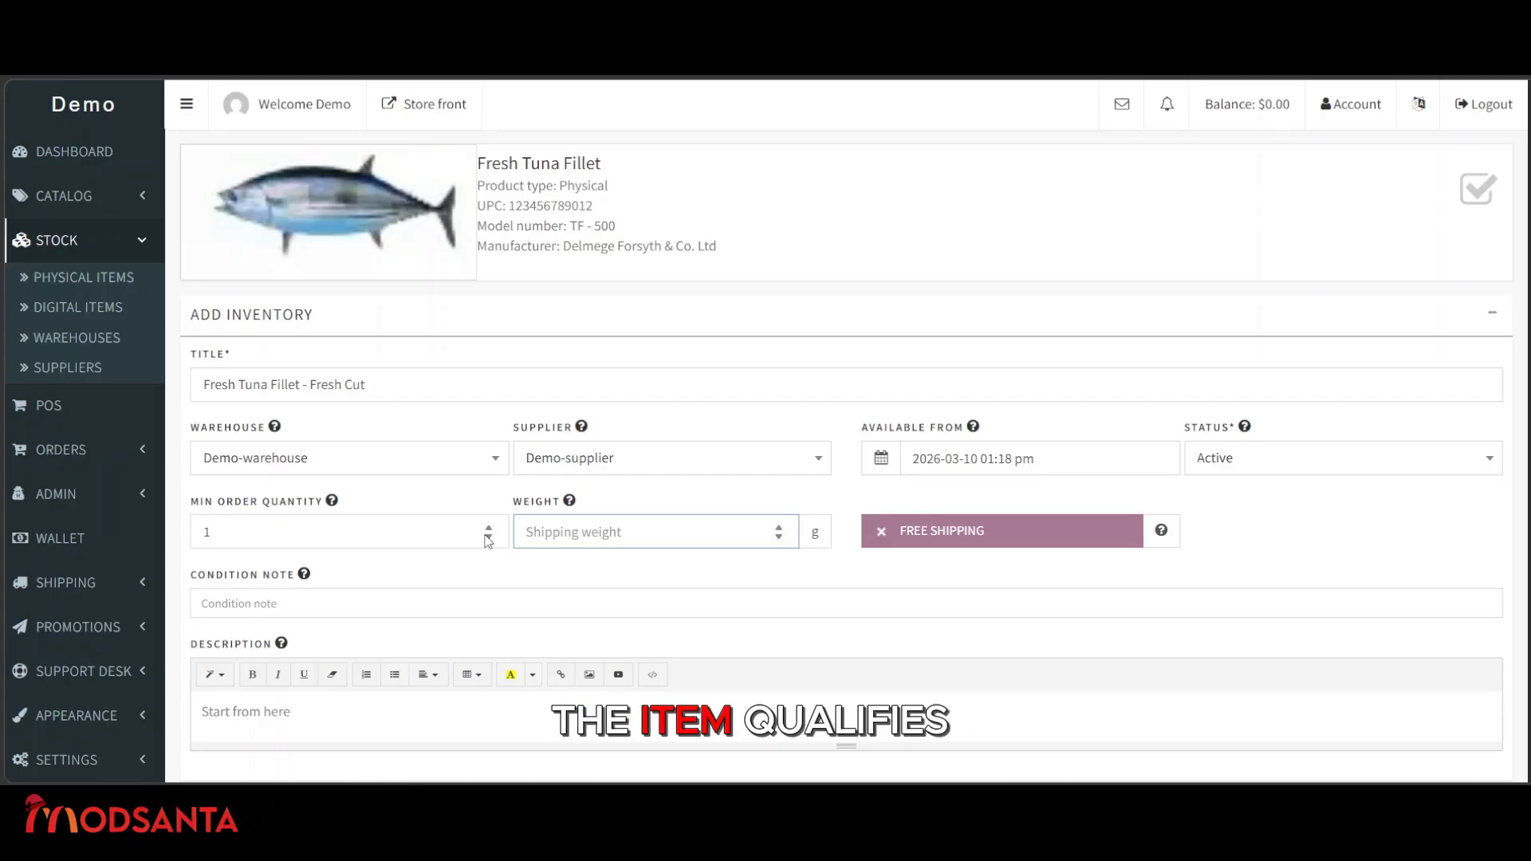
{"action": "type", "text": "1200"}
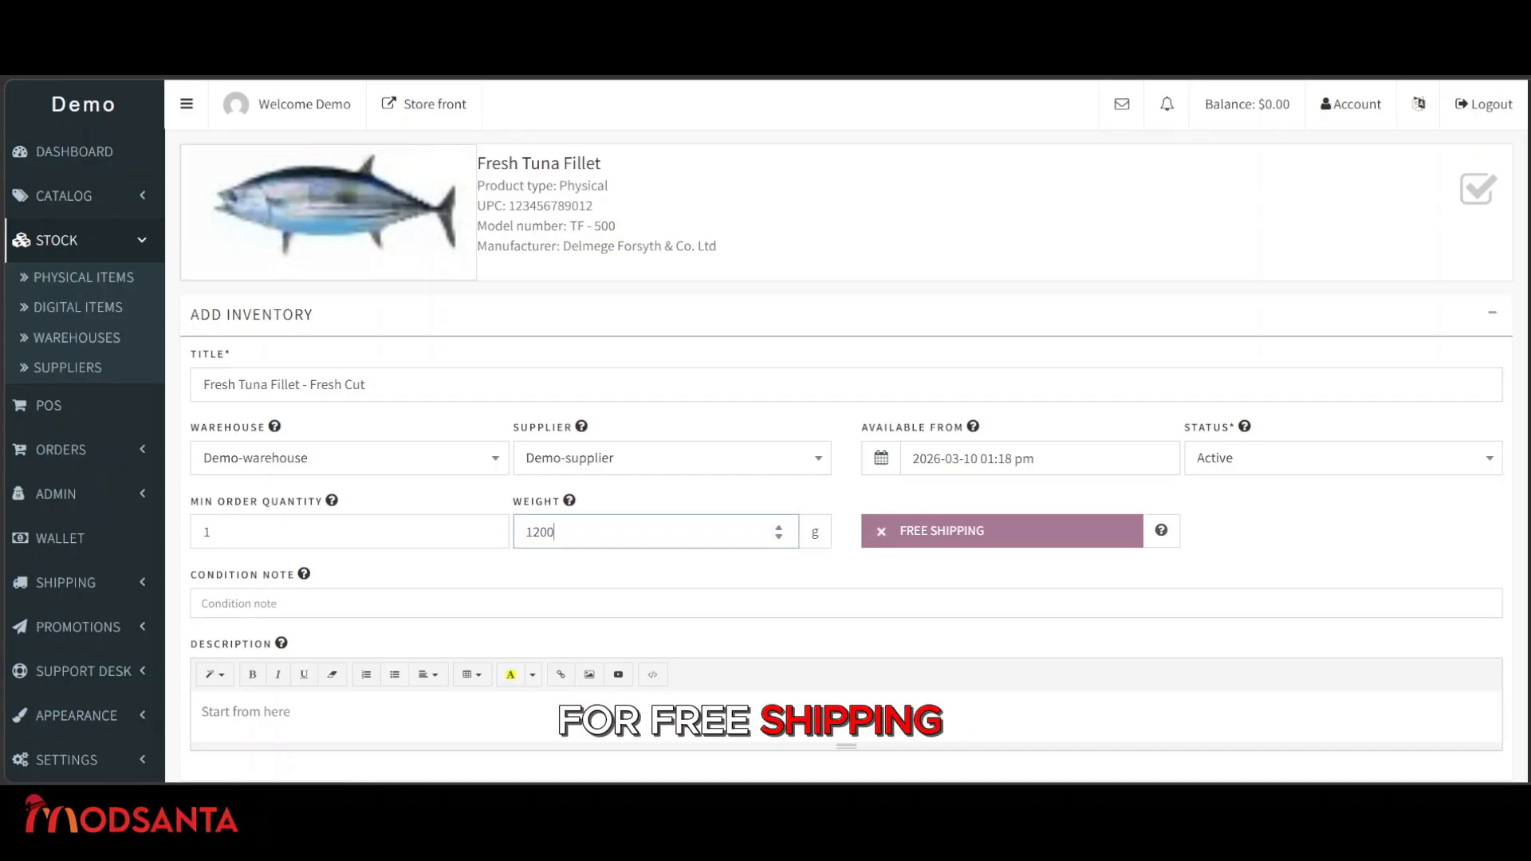
Enter the condition note "Freshly packed and ready for chilled delivery" and a description covering household and retail use, maintained freshness and chilled or same-day delivery.
{"action": "left_click", "coordinate": [299, 608]}
{"action": "type", "text": "Freshly packed and ready for chilled delivery"}
{"action": "scroll", "coordinate": [621, 618], "scroll_direction": "down", "scroll_amount": 1}
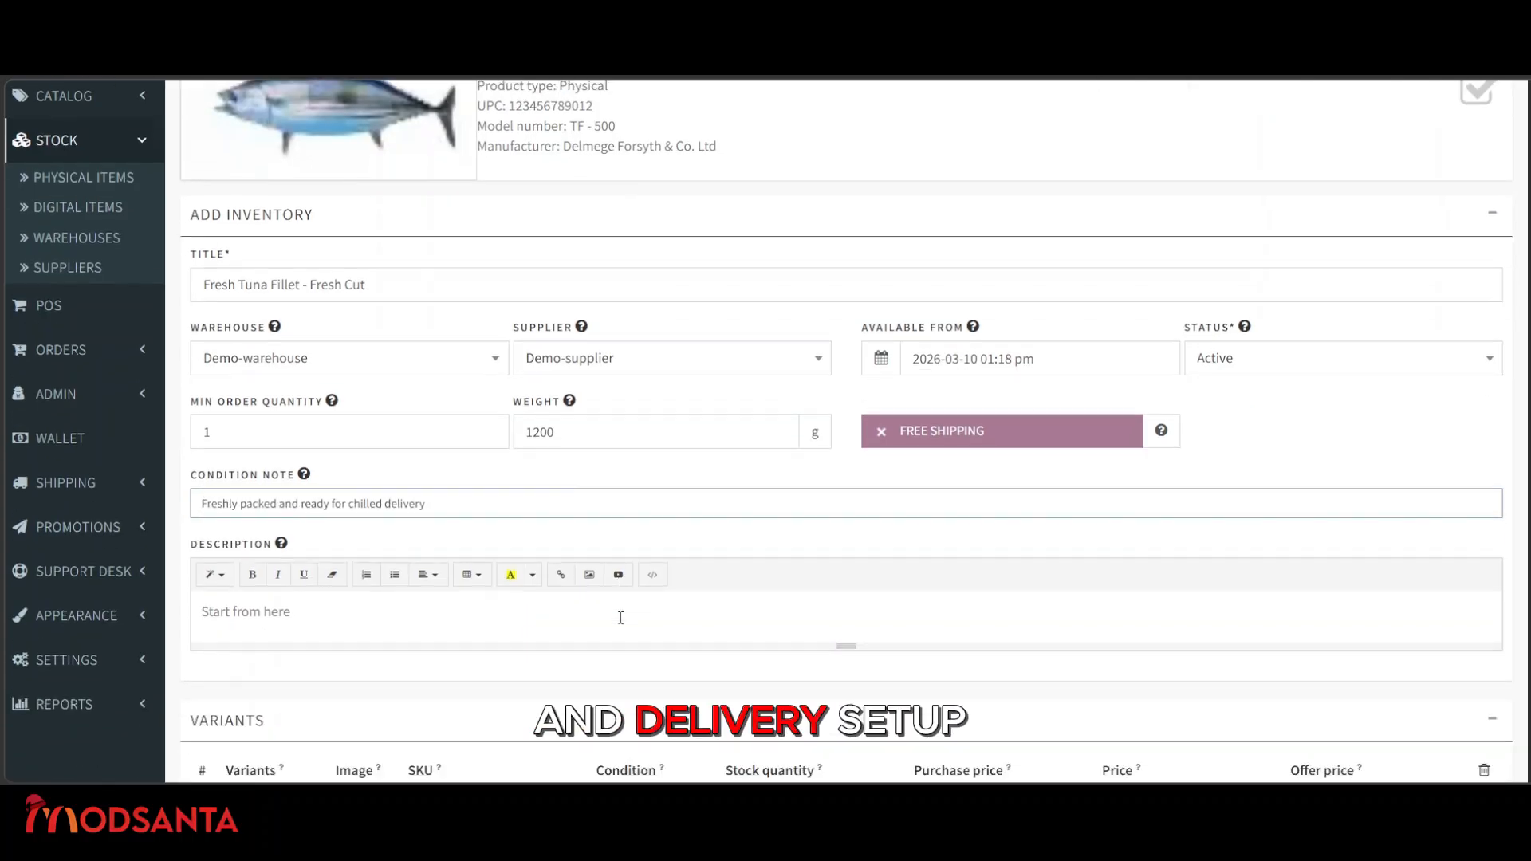
{"action": "scroll", "coordinate": [620, 618], "scroll_direction": "down", "scroll_amount": 2}
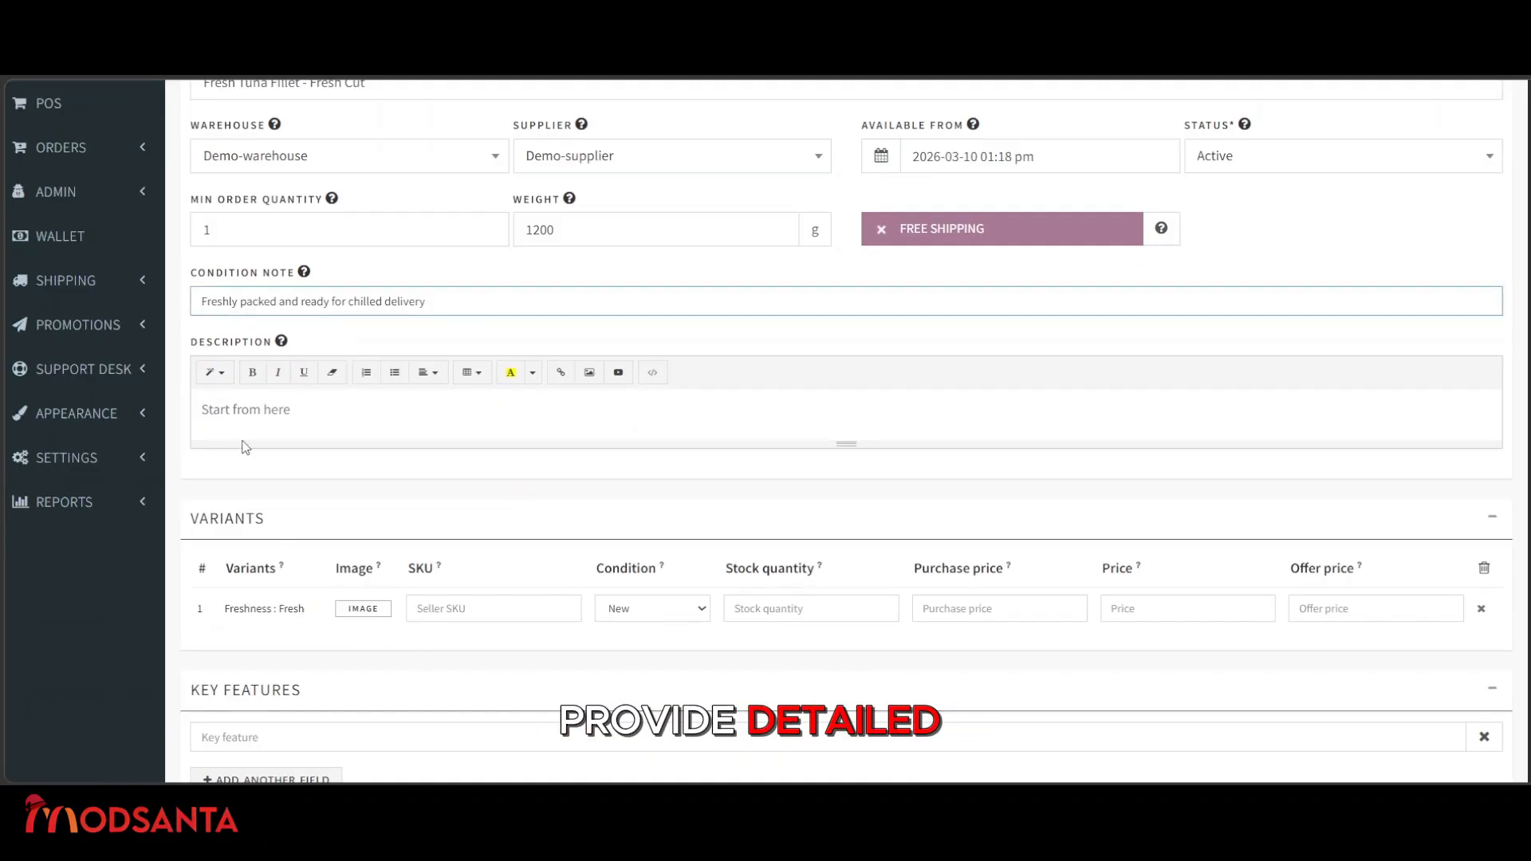
{"action": "left_click", "coordinate": [230, 408]}
{"action": "type", "text": "Fresh tuna fillet prepared for convenient household and retail purchase. Packed to maintain quality and freshness. Suitable for chilled seafood delivery and same-day fulfillment where available."}
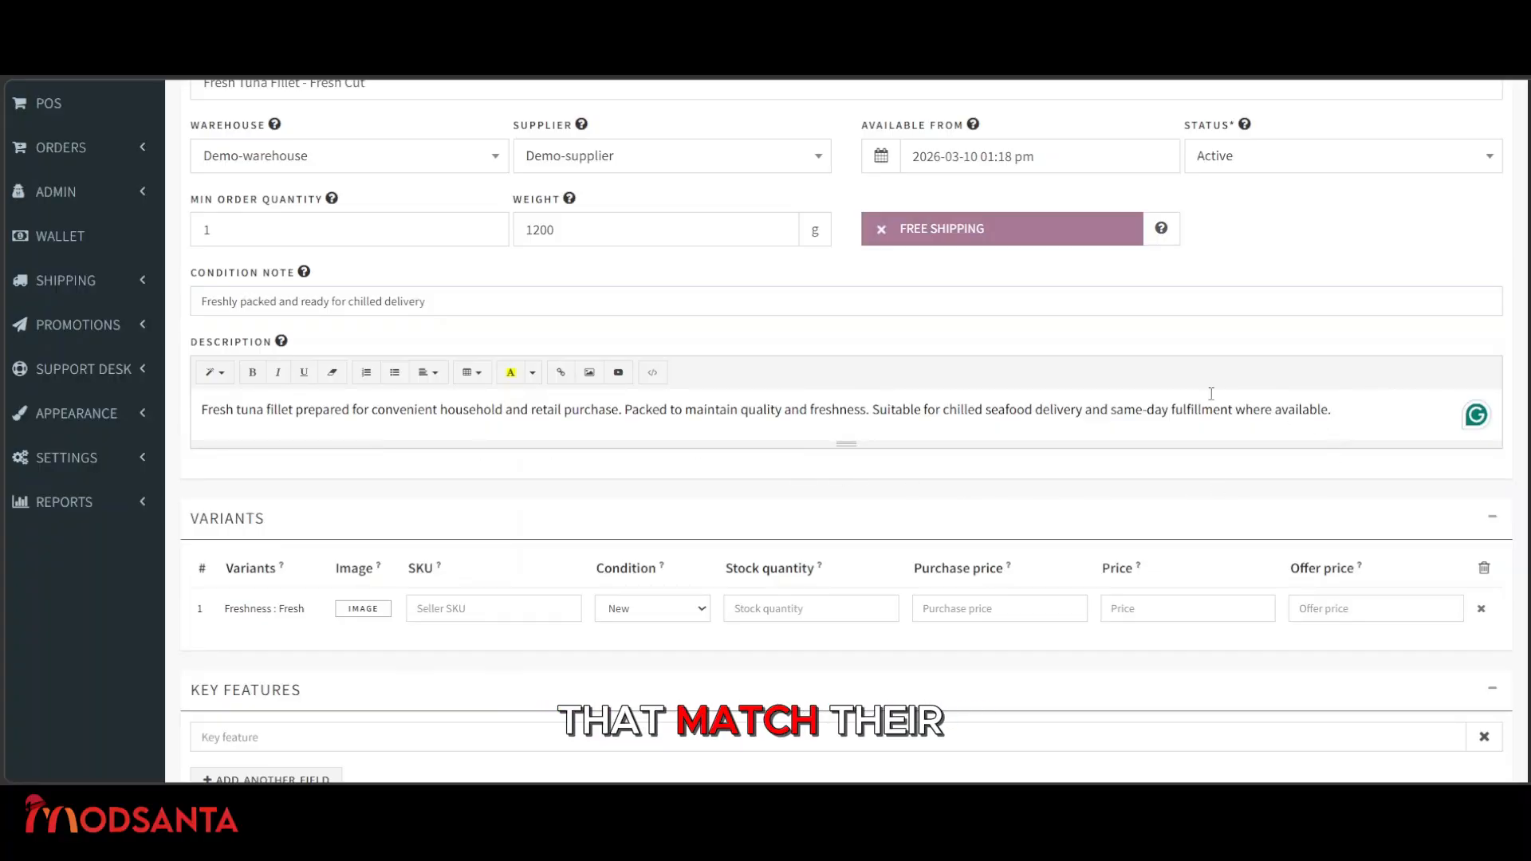
Give the Fresh variant the SKU TUNA-FRESH-001 and a stock quantity of 50, keeping its condition as New.
{"action": "scroll", "coordinate": [1202, 393], "scroll_direction": "down", "scroll_amount": 4}
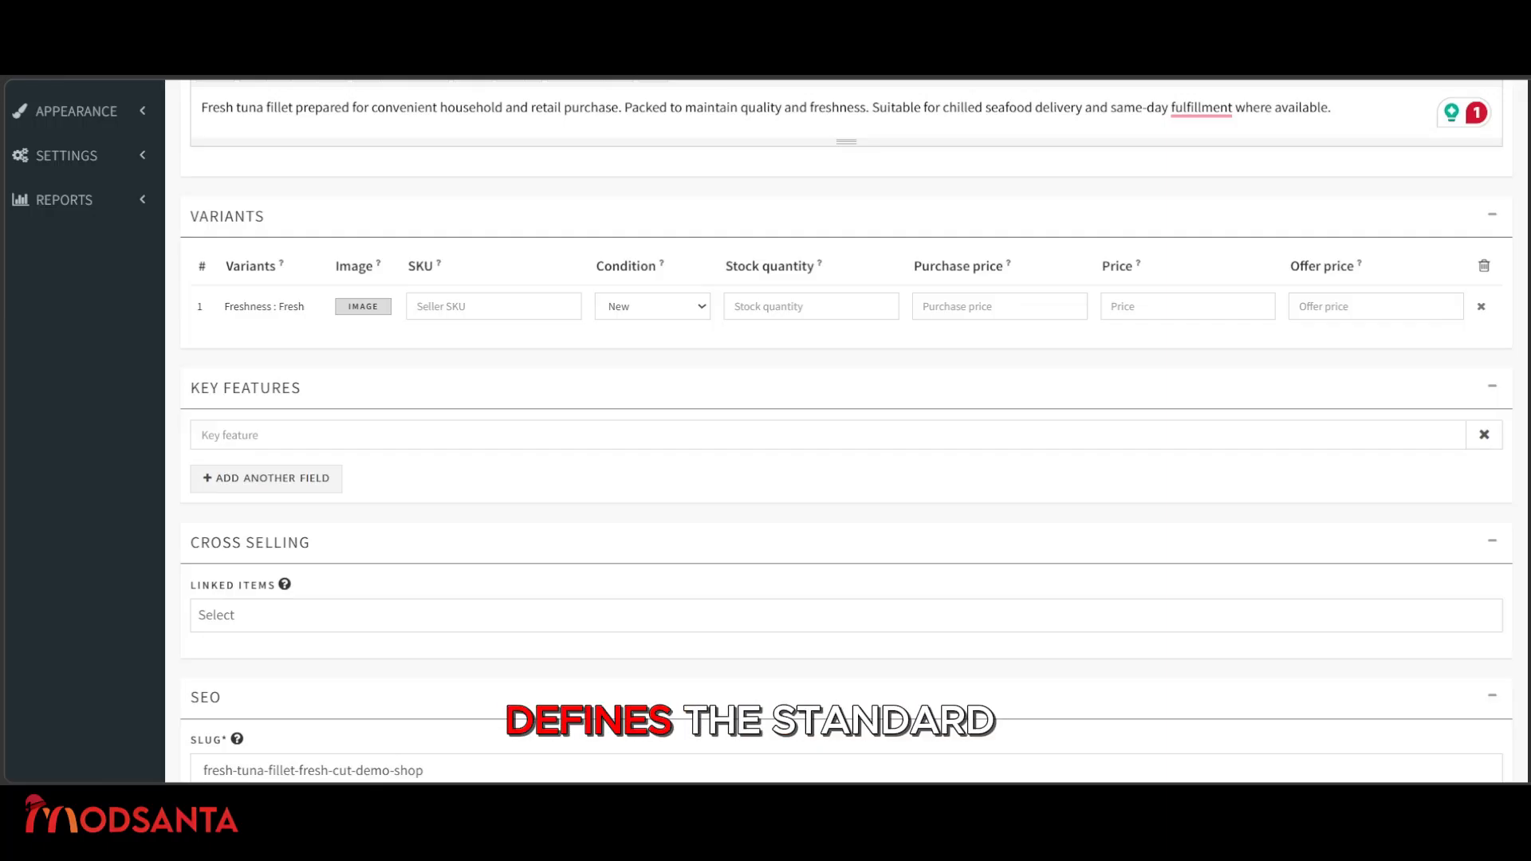
{"action": "left_click", "coordinate": [474, 301]}
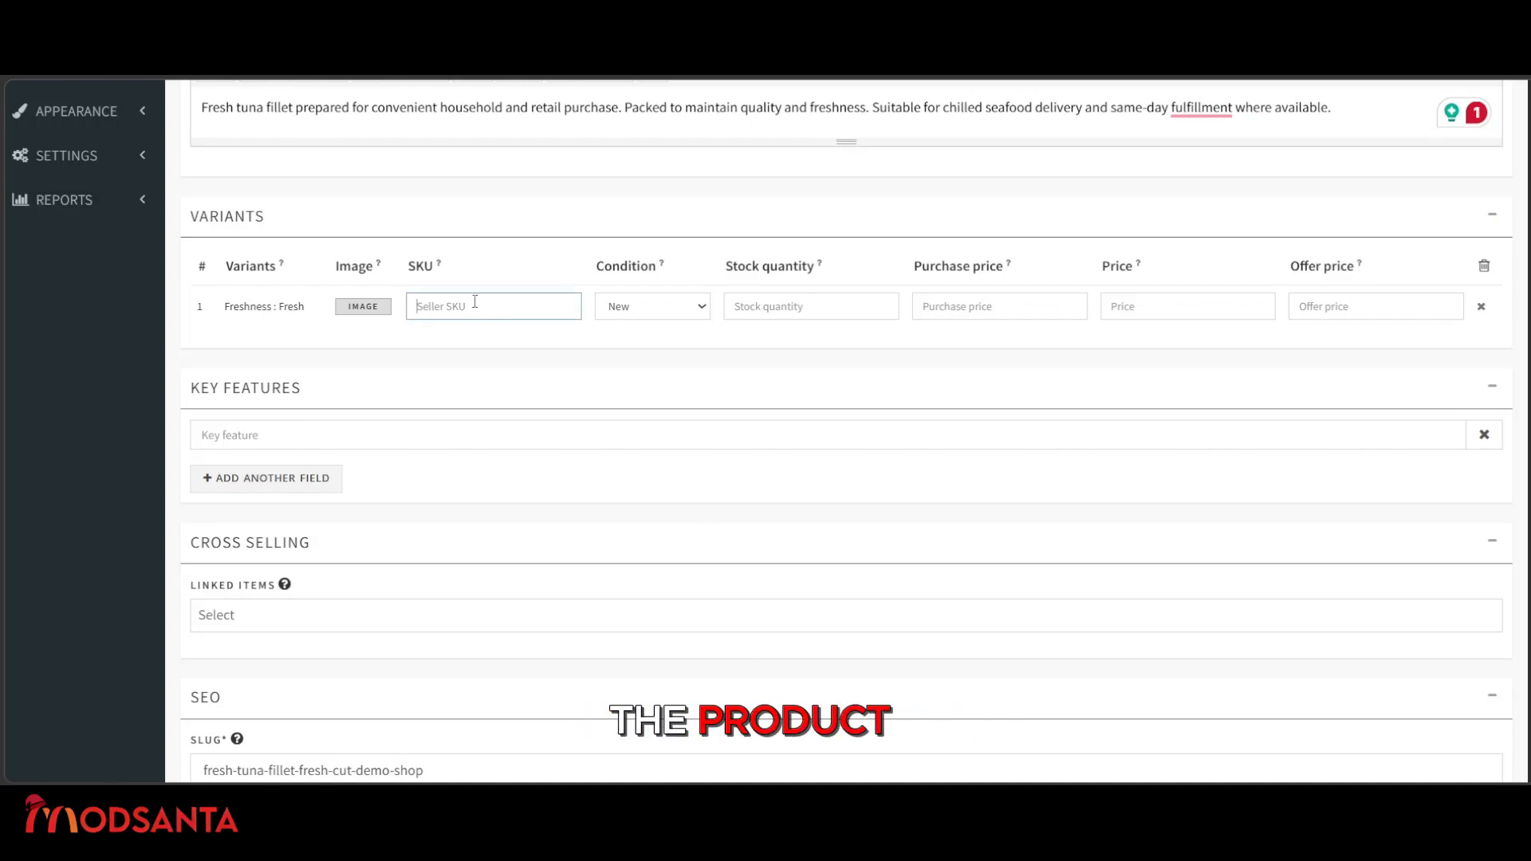
{"action": "type", "text": "TUNA-FRESH-001"}
{"action": "key", "text": "Tab"}
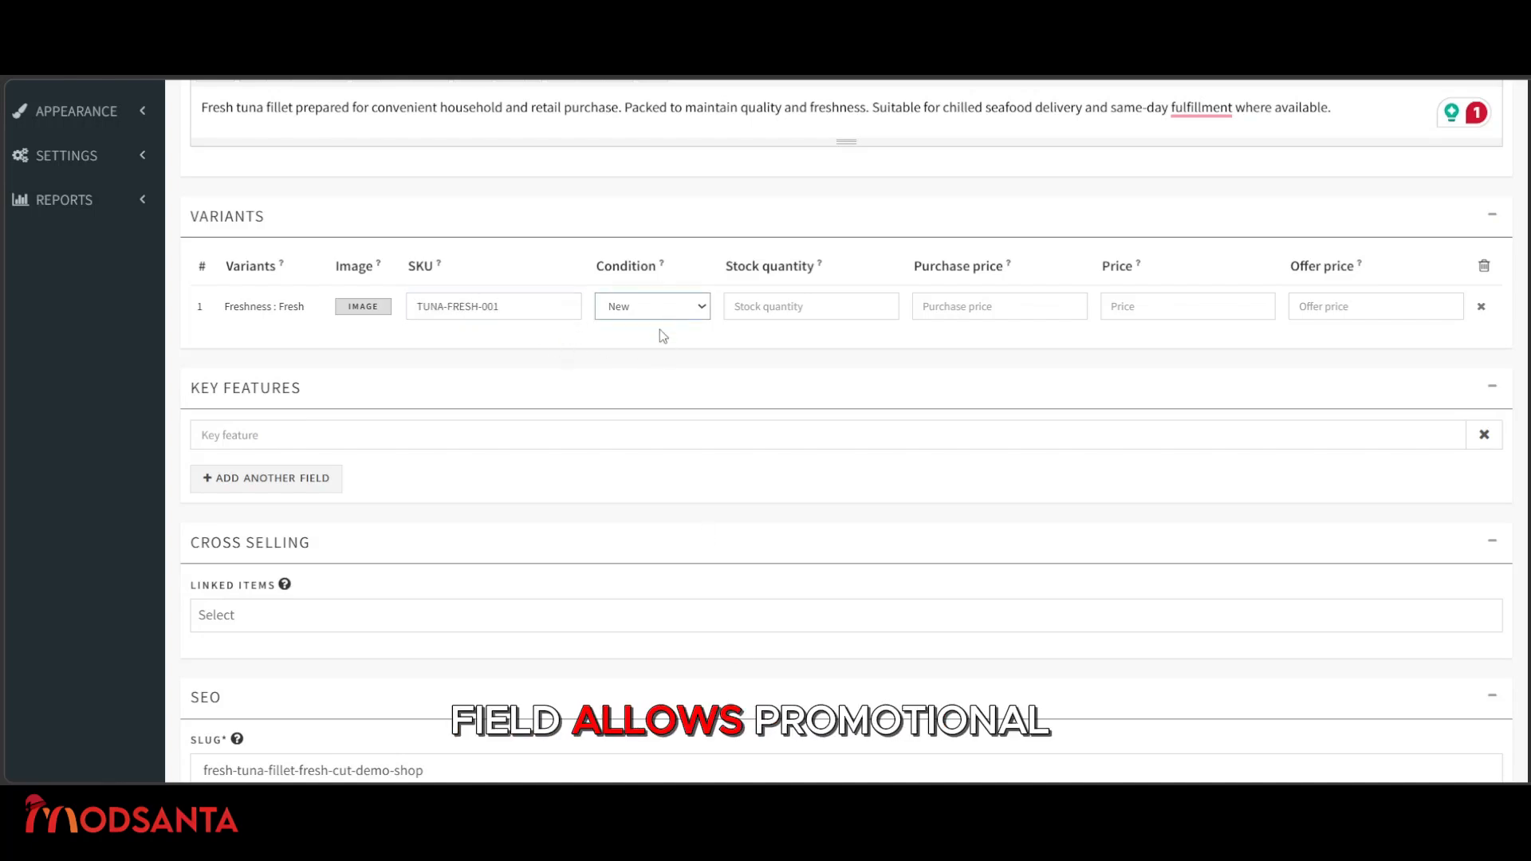
{"action": "left_click", "coordinate": [782, 308]}
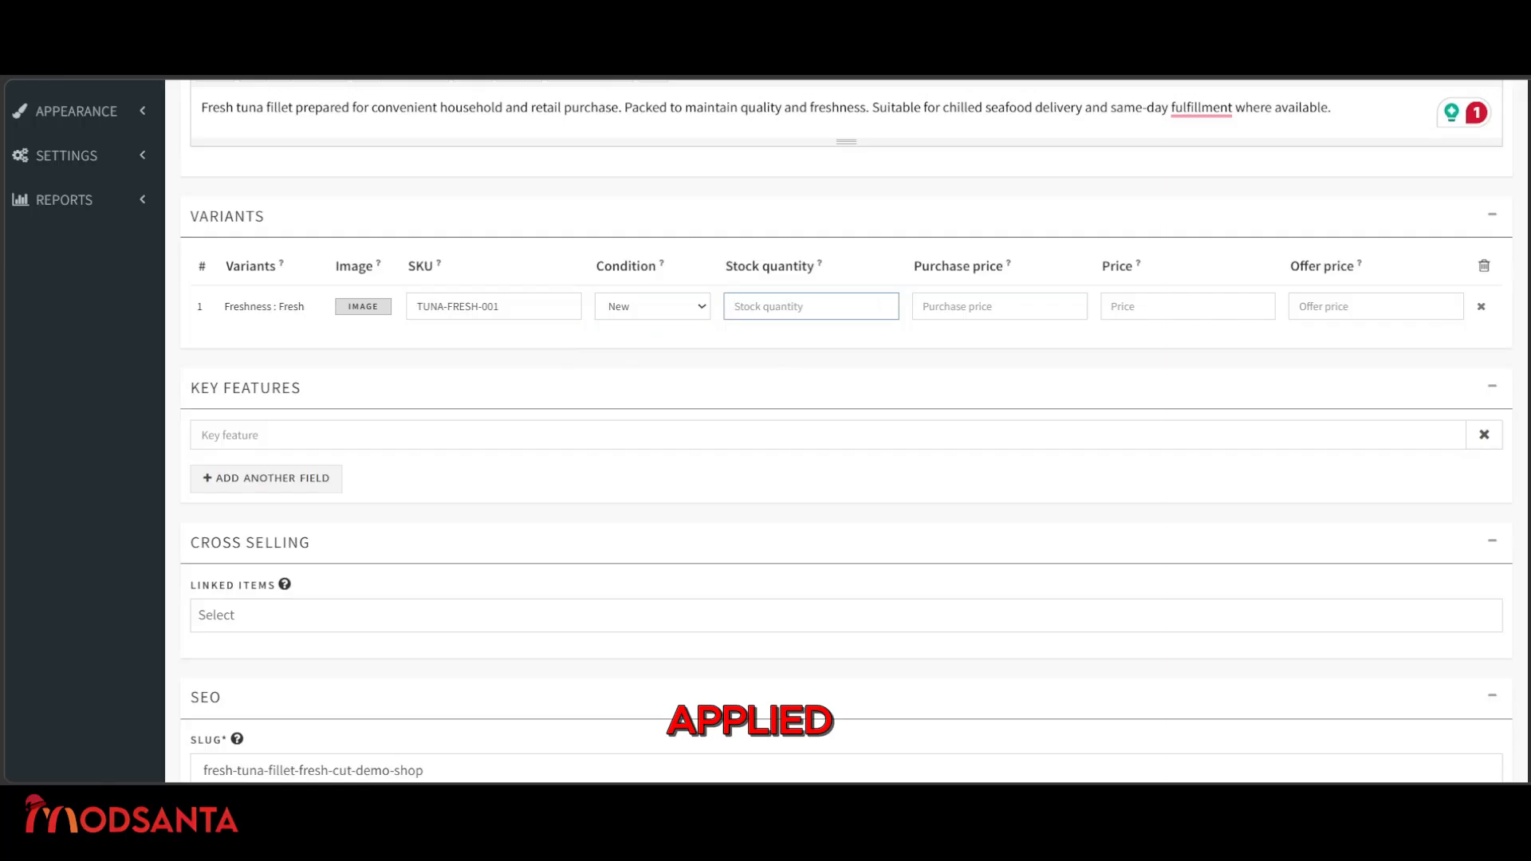
{"action": "left_click", "coordinate": [777, 307]}
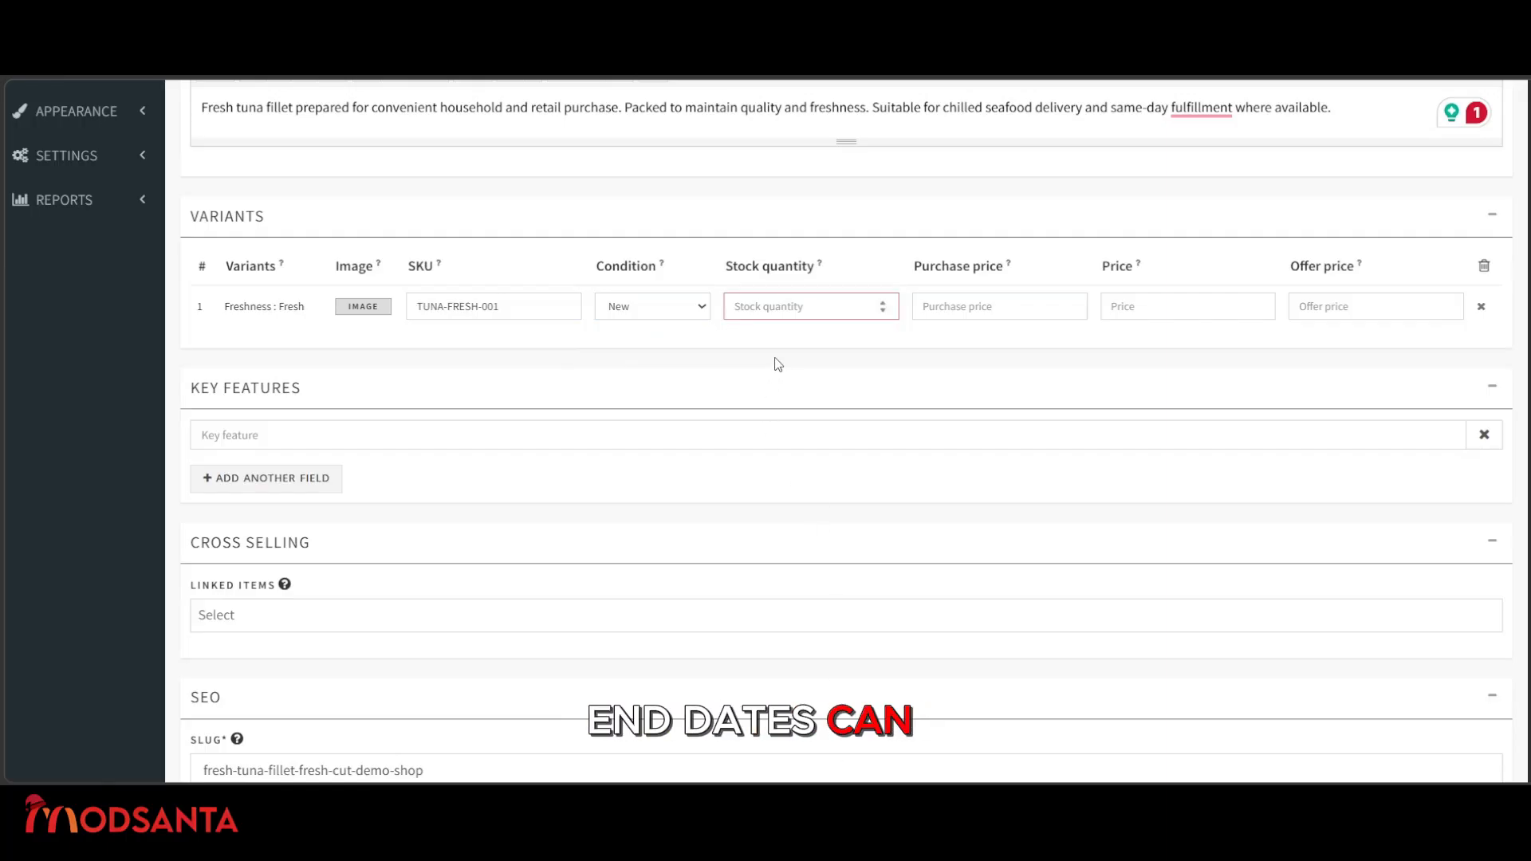
{"action": "type", "text": "50"}
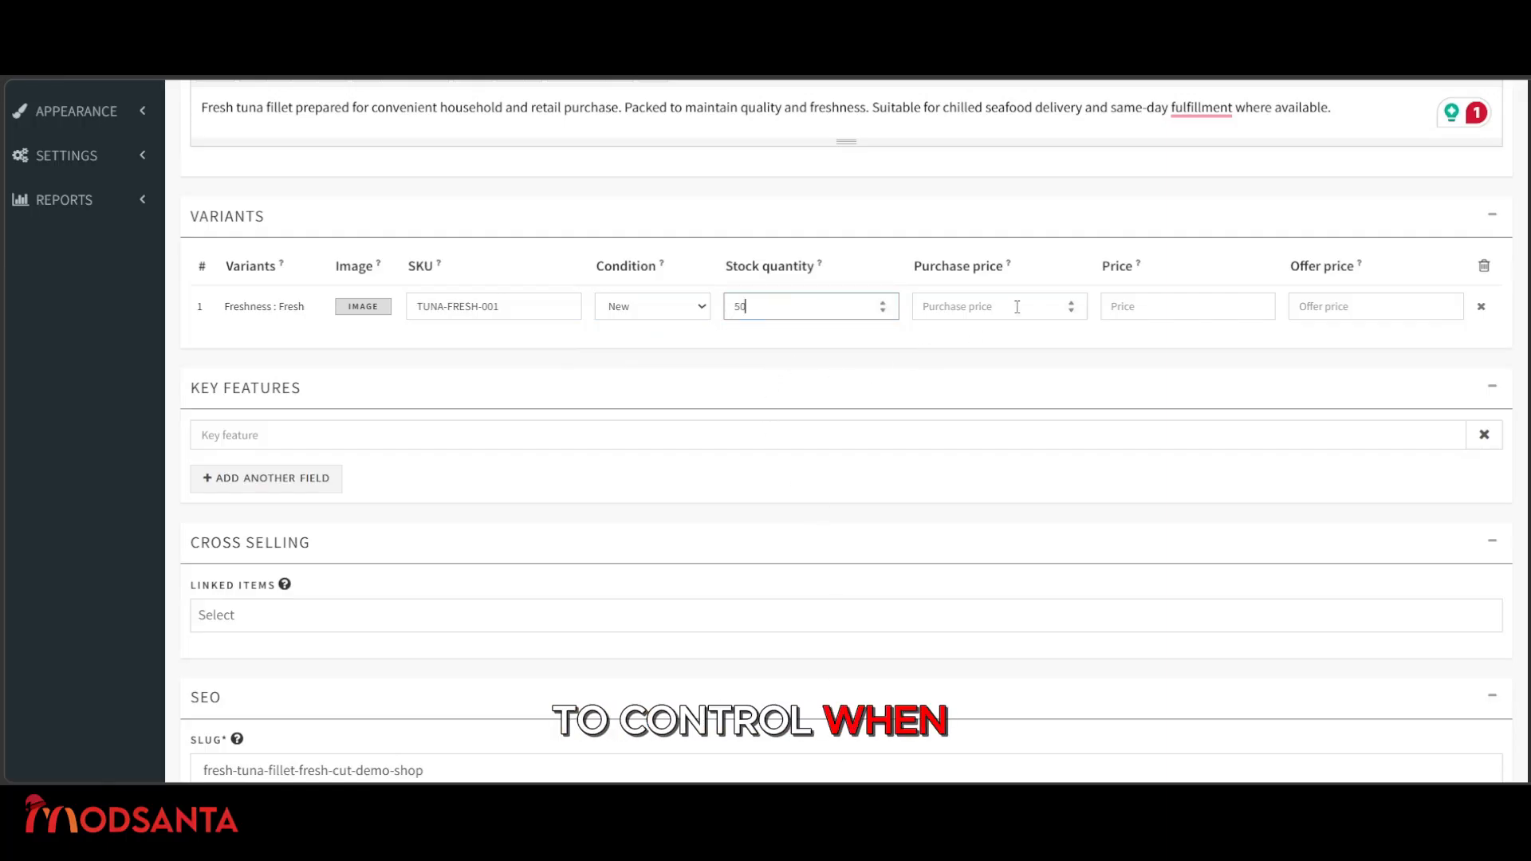
{"action": "key", "text": "Tab"}
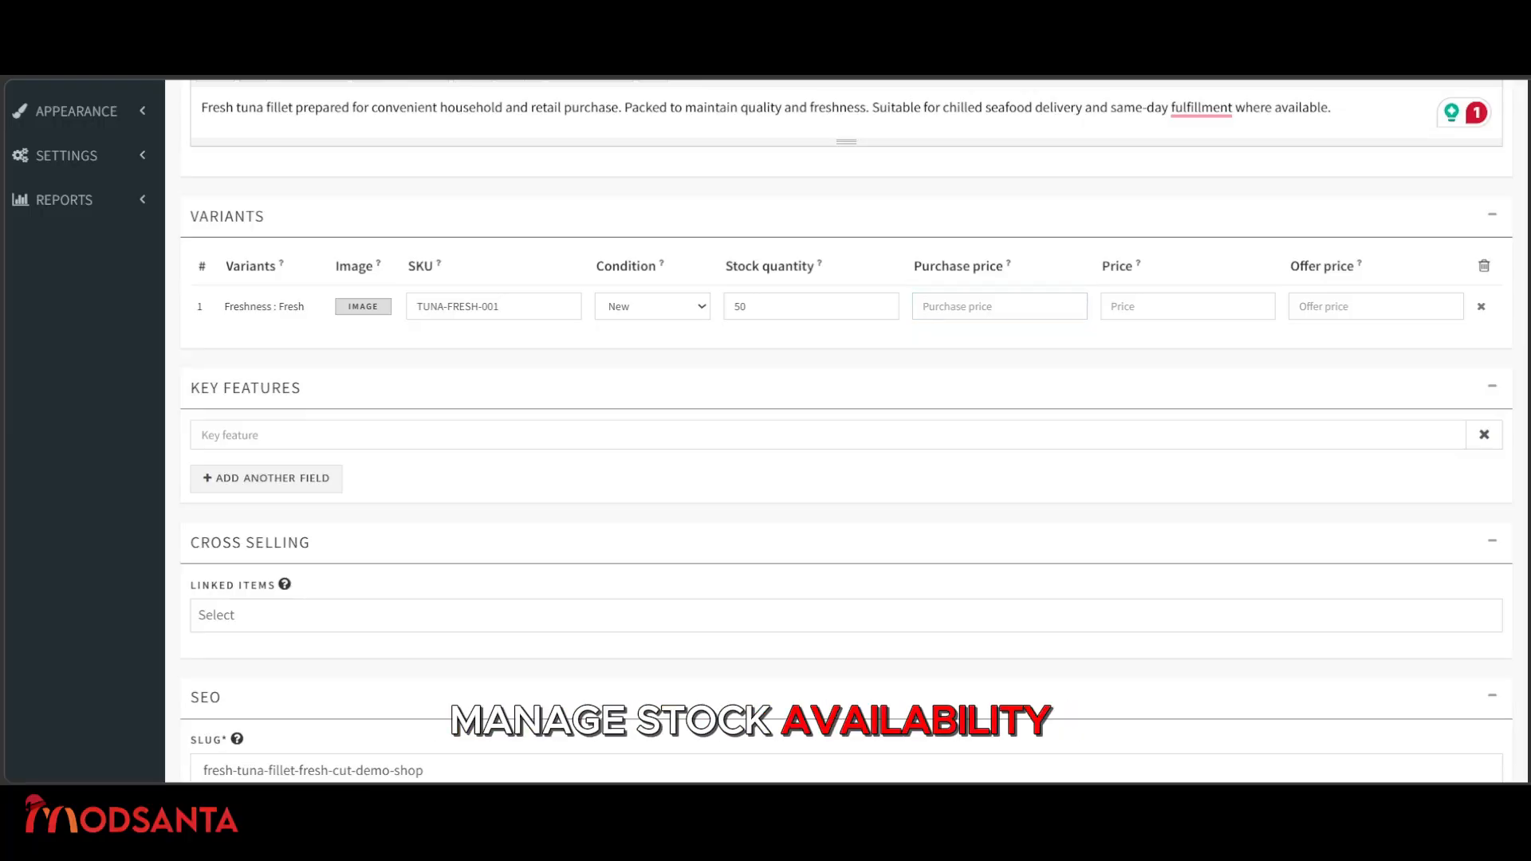
Price the Fresh variant with a purchase price of 12, a price of 18 and an offer price of 16.50.
{"action": "left_click", "coordinate": [1000, 306]}
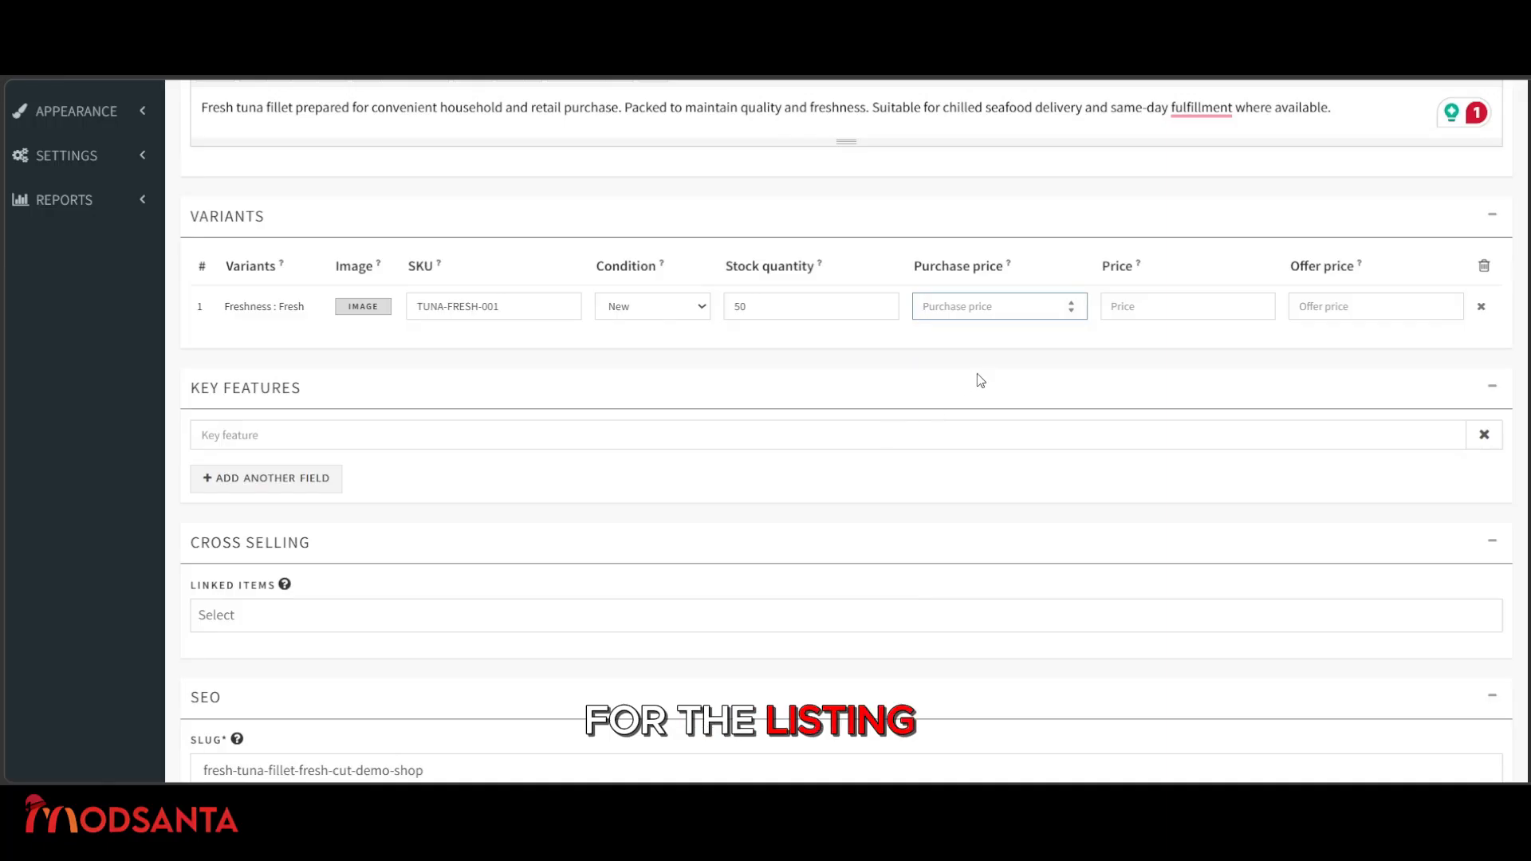
{"action": "type", "text": "12"}
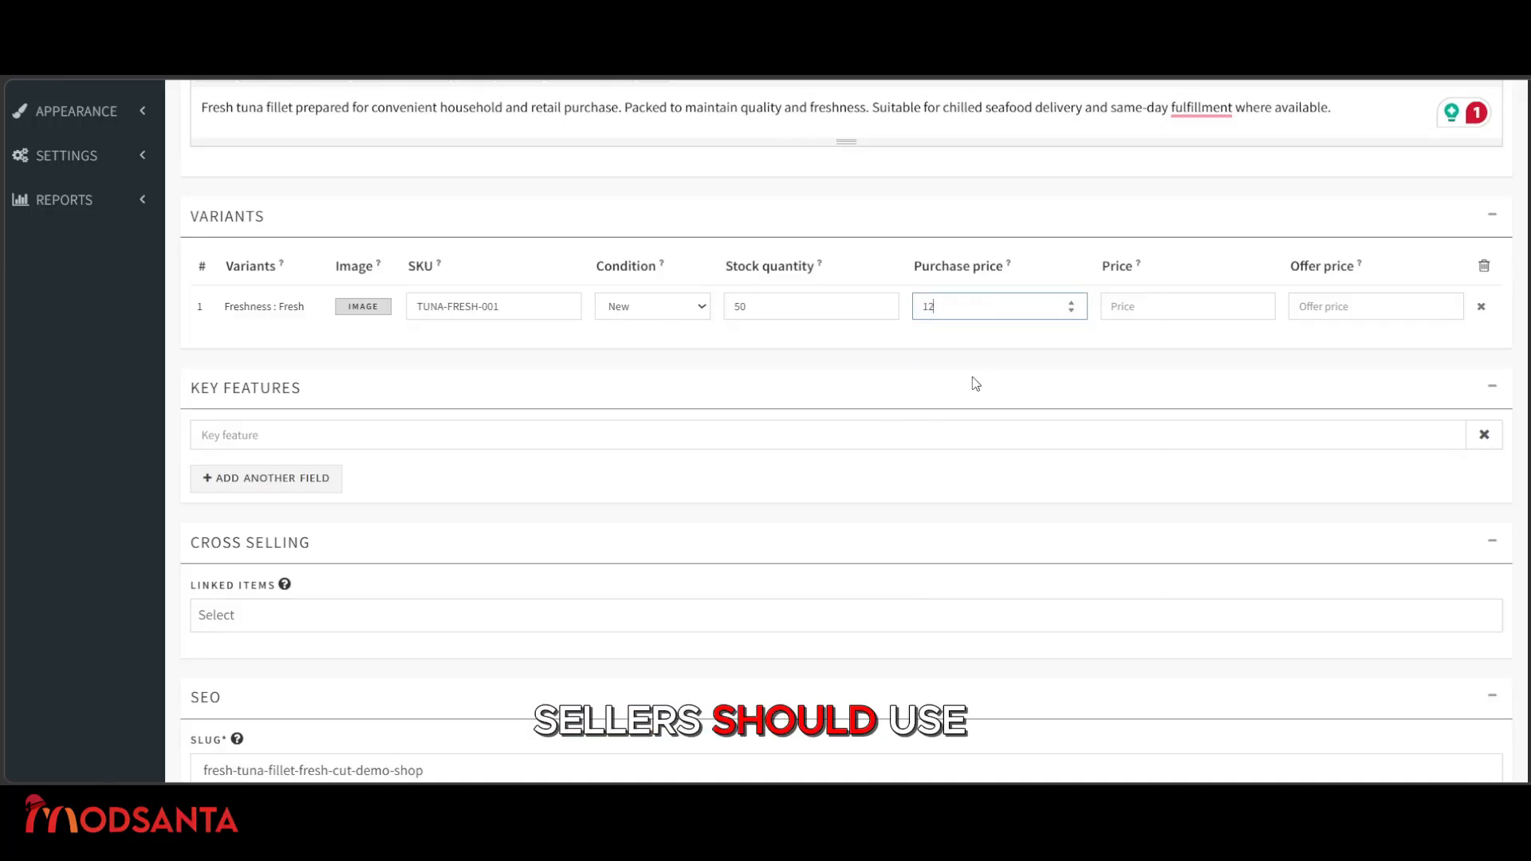
{"action": "left_click", "coordinate": [1188, 306]}
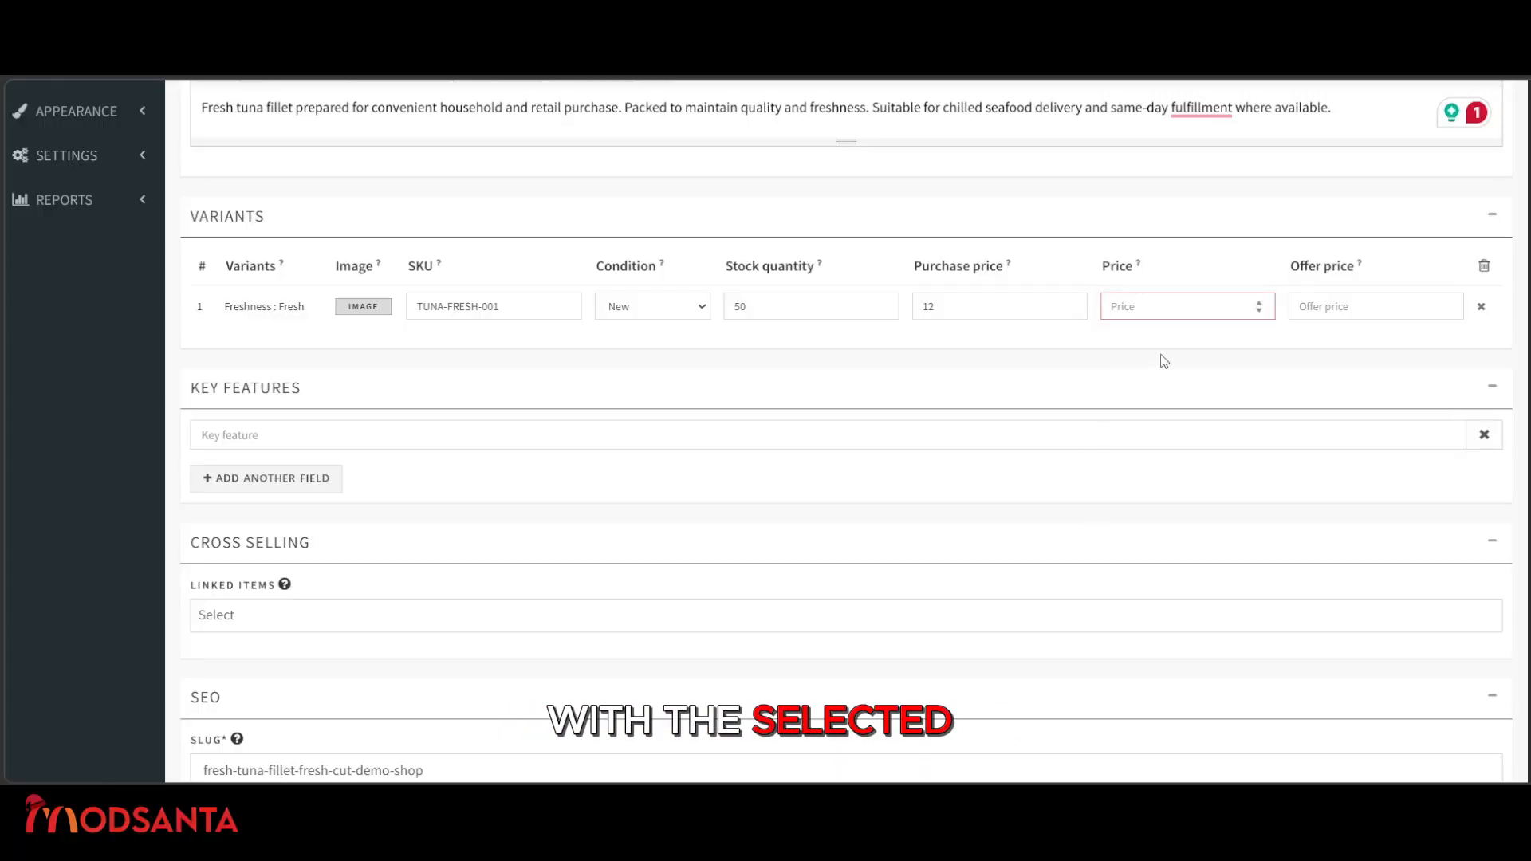
{"action": "type", "text": "18"}
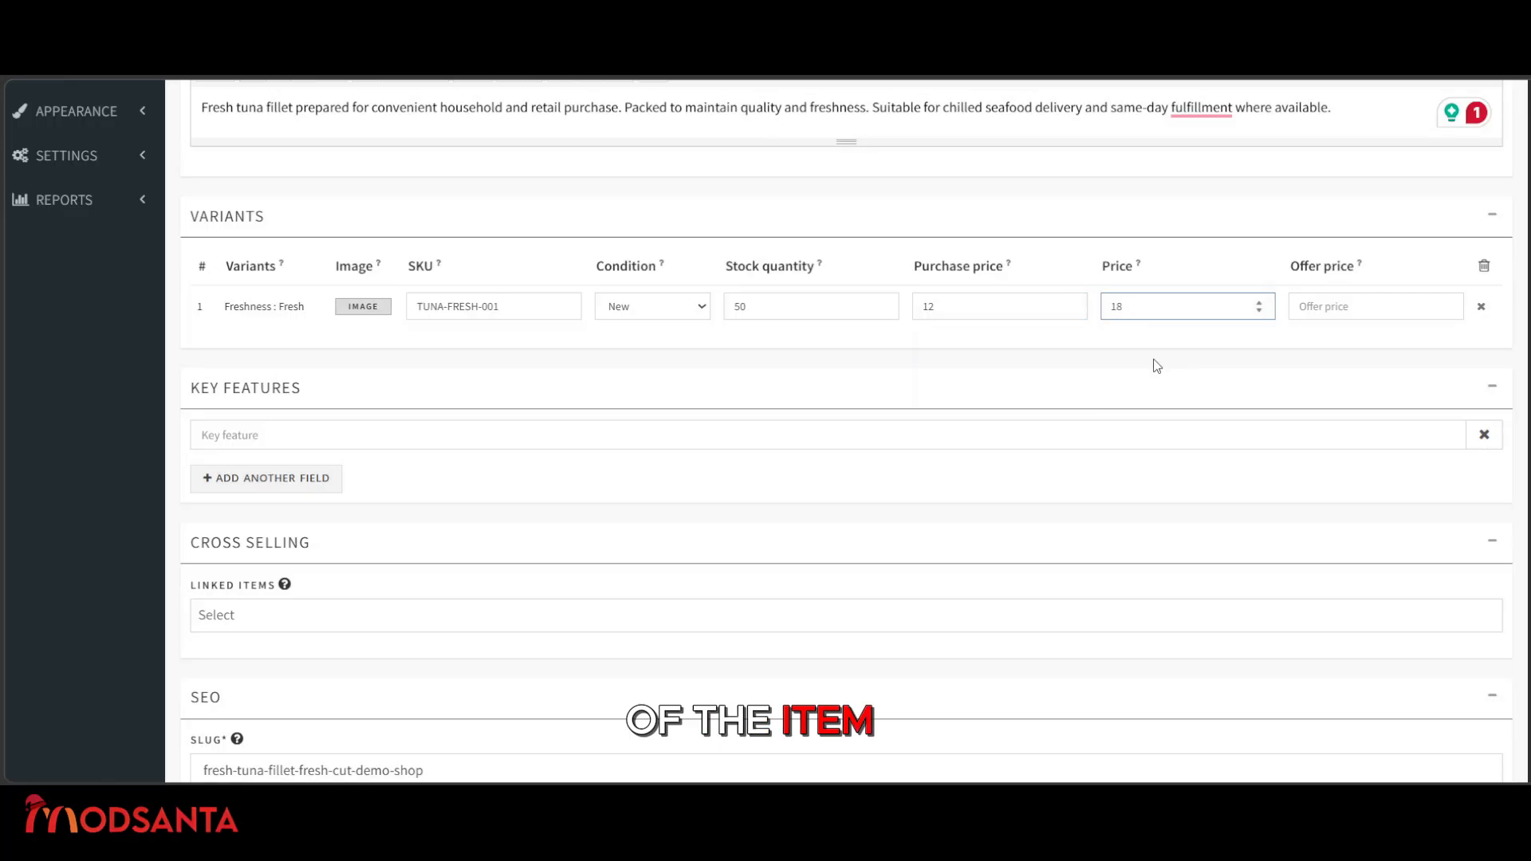
{"action": "left_click", "coordinate": [1362, 305]}
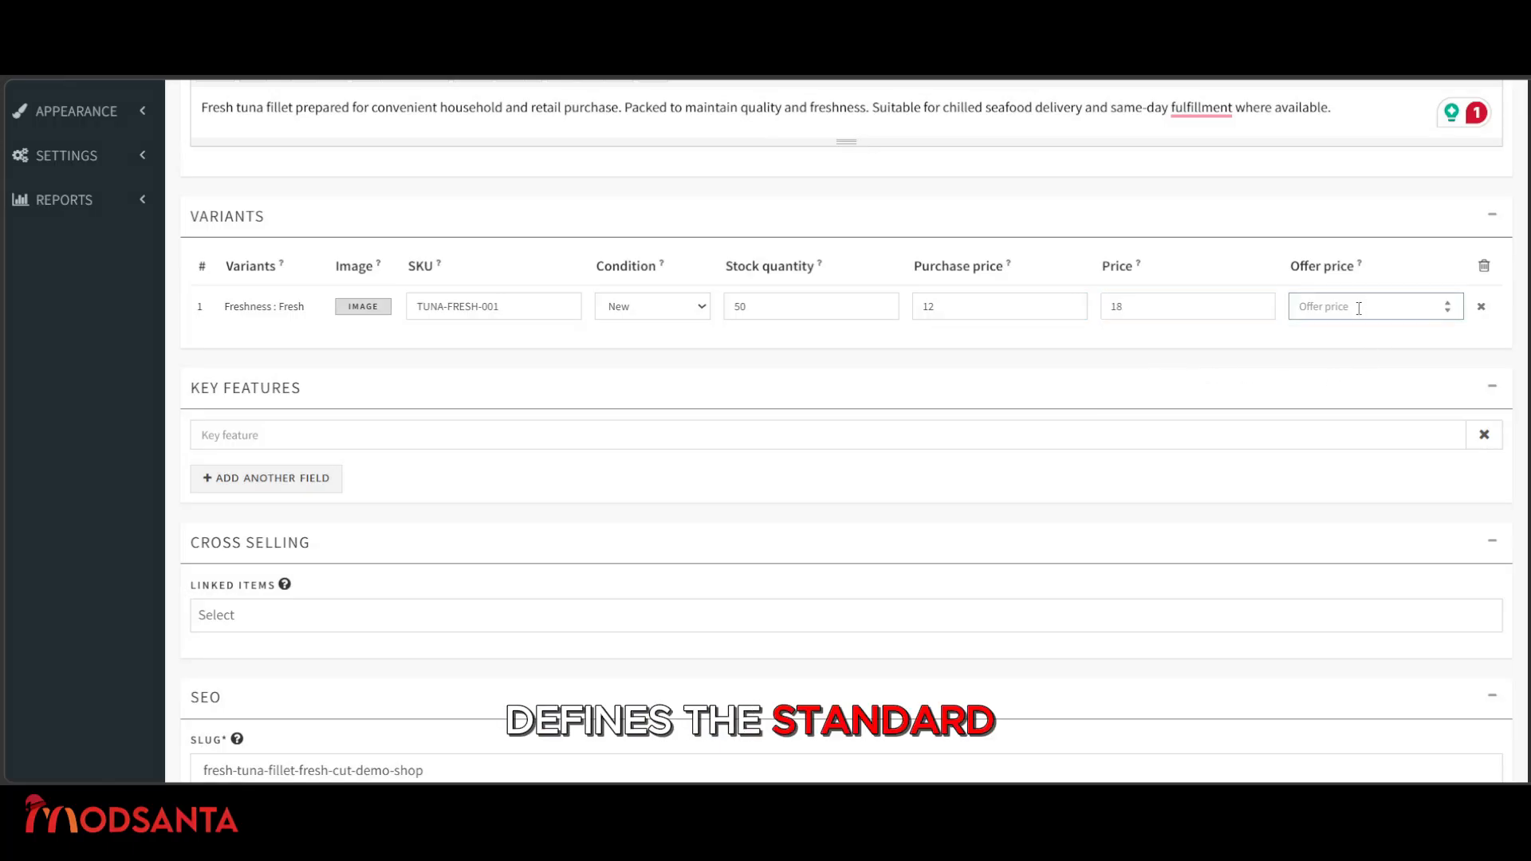
{"action": "type", "text": "16.50"}
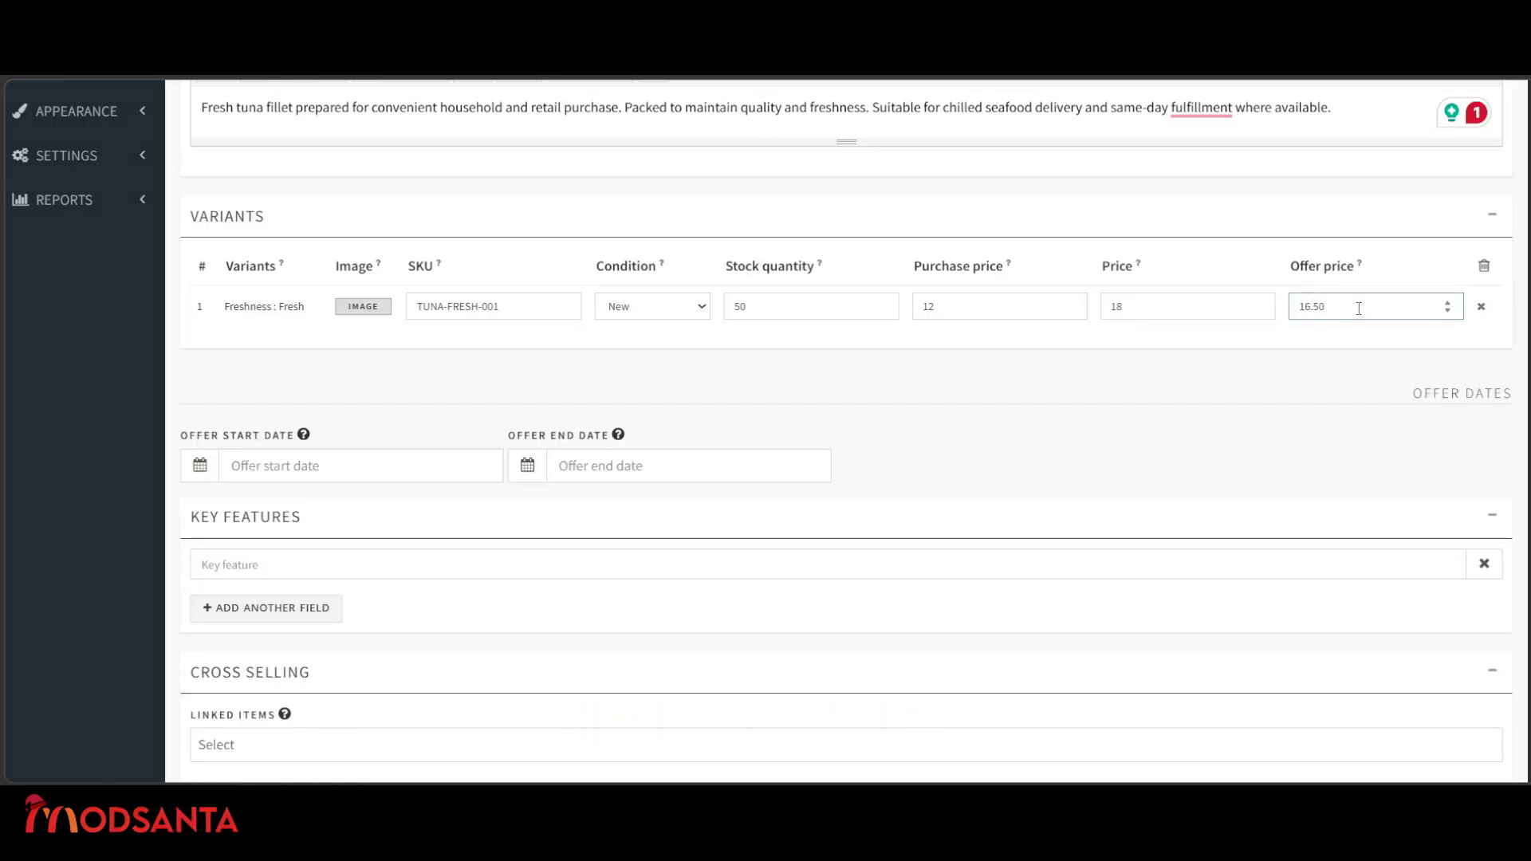
{"action": "scroll", "coordinate": [638, 506], "scroll_direction": "down", "scroll_amount": 1}
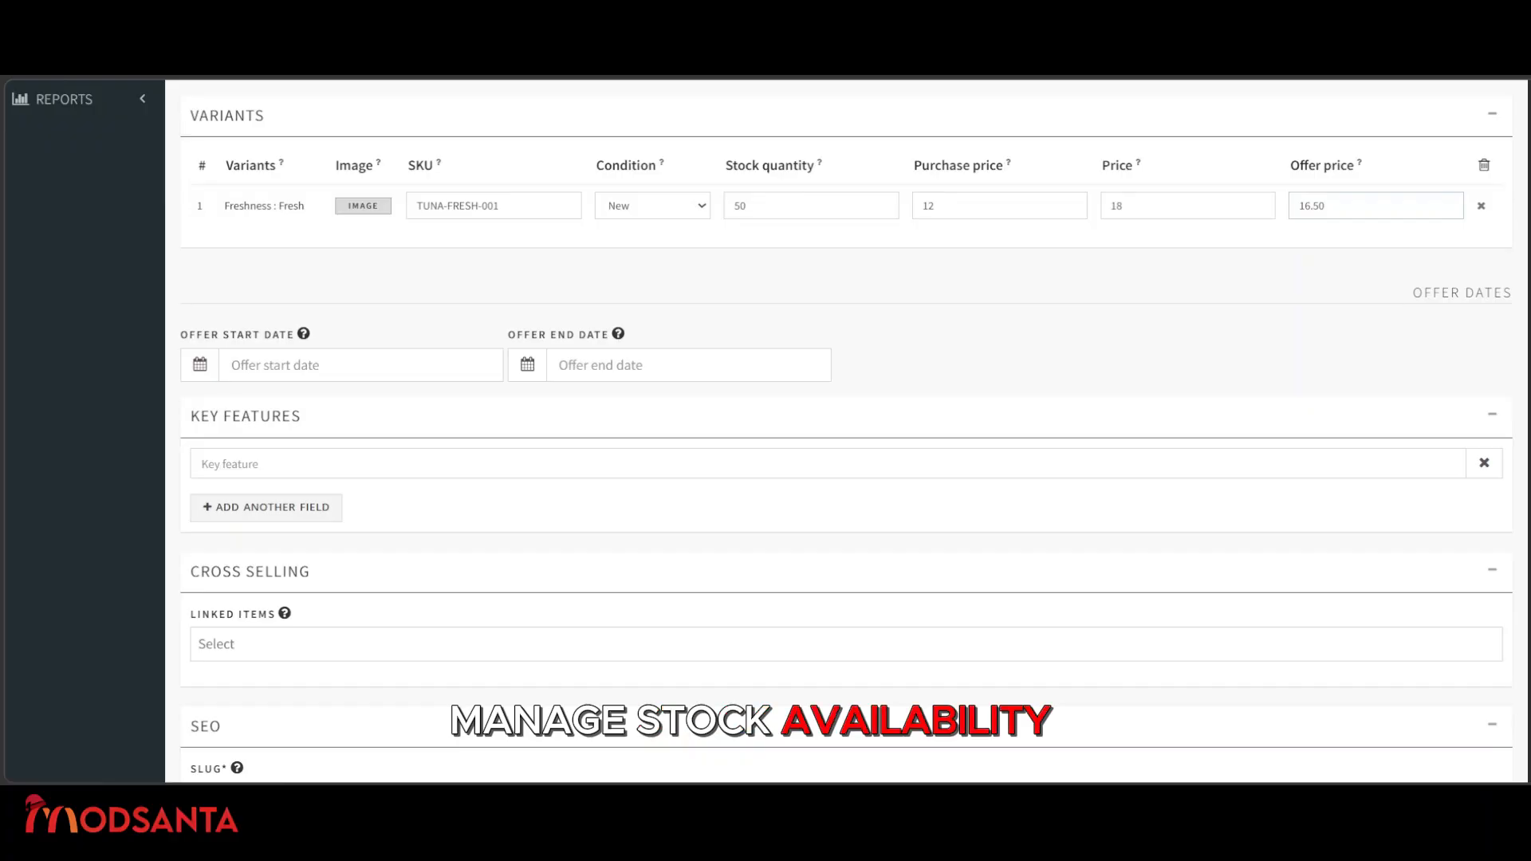
{"action": "left_click", "coordinate": [354, 359]}
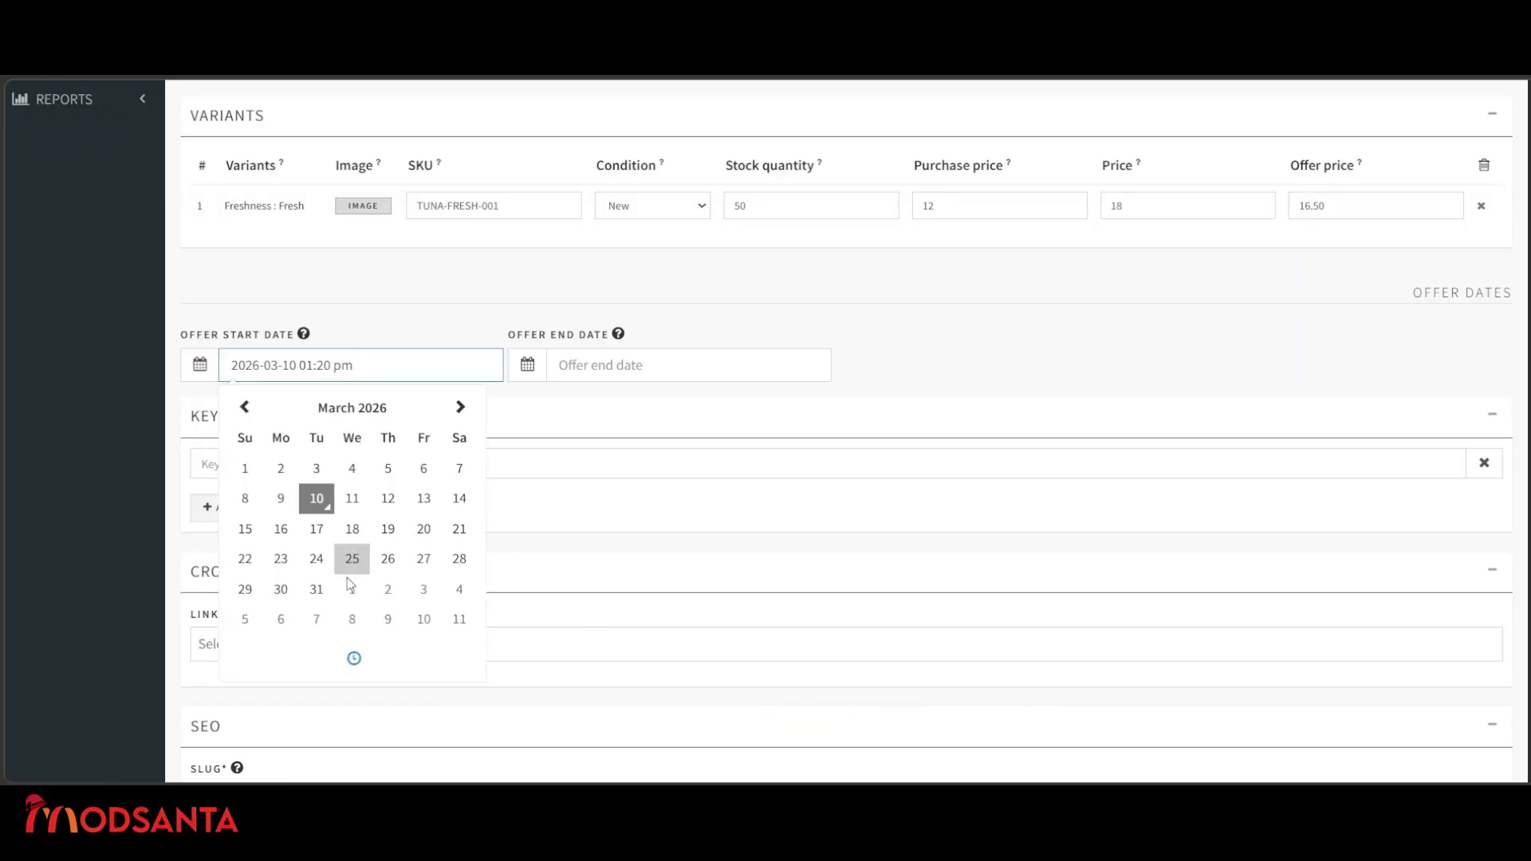
{"action": "left_click", "coordinate": [529, 304]}
{"action": "left_click", "coordinate": [622, 365]}
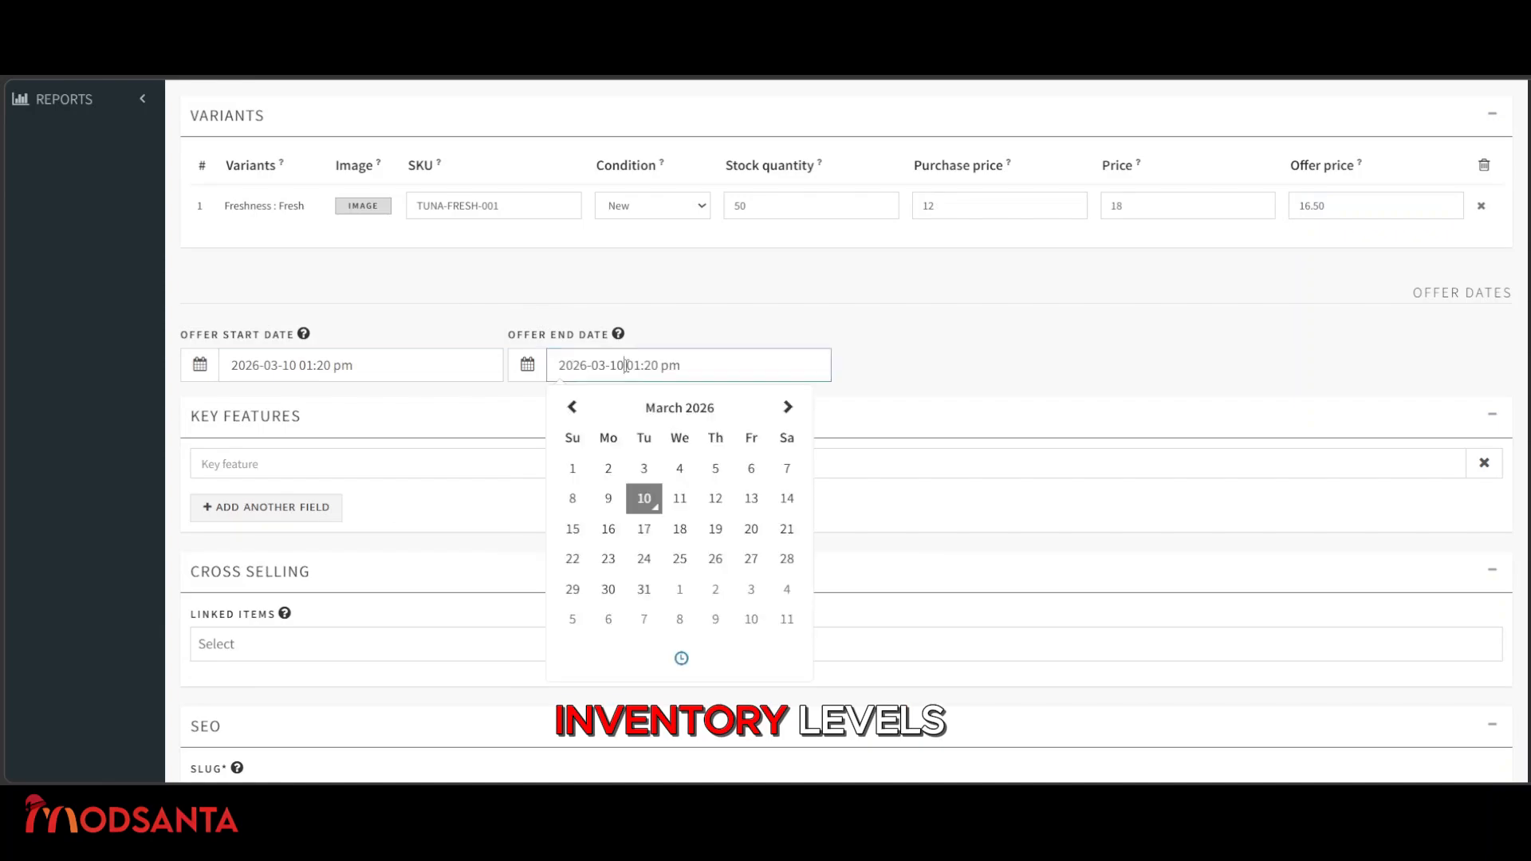
{"action": "left_click", "coordinate": [787, 498]}
{"action": "left_click", "coordinate": [873, 333]}
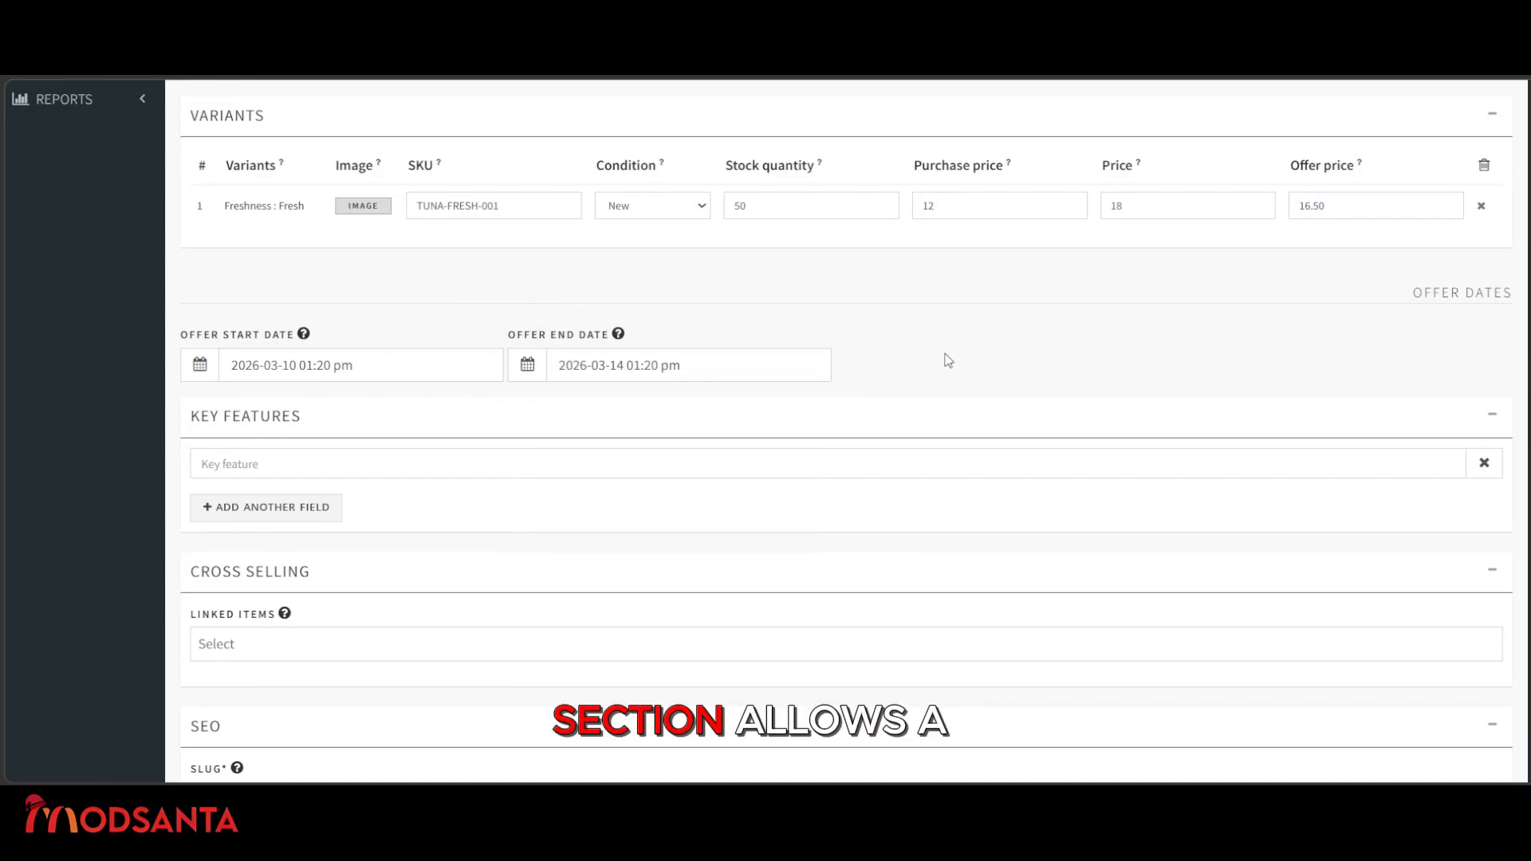
Add the key features "Fresh chilled tuna fillet" and "Ready for cooking" to the listing.
{"action": "scroll", "coordinate": [901, 369], "scroll_direction": "down", "scroll_amount": 1}
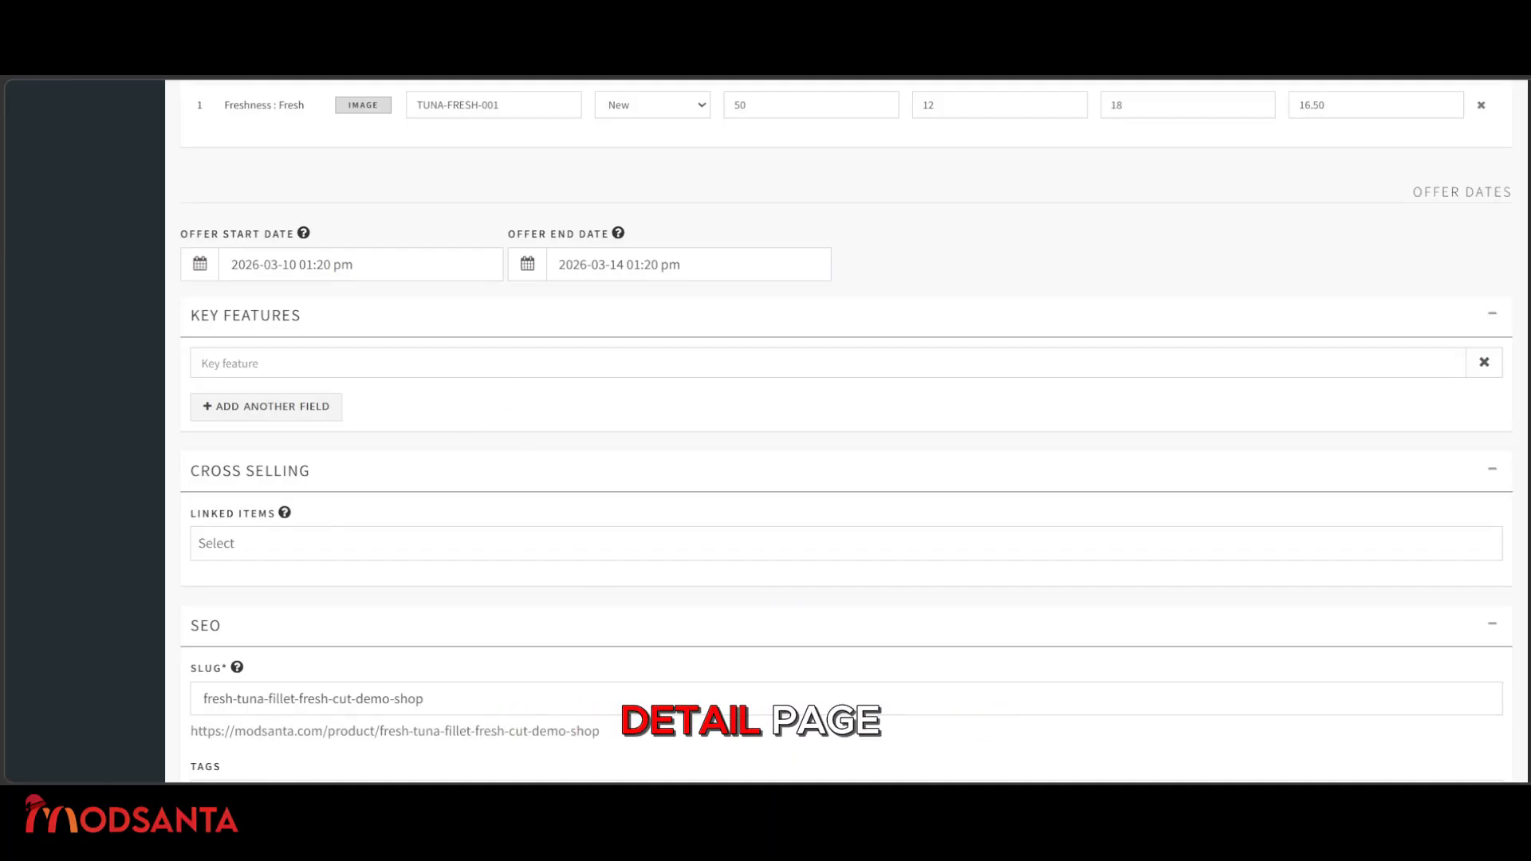
{"action": "left_click", "coordinate": [295, 362]}
{"action": "type", "text": "Fresh chilled tuna fillet"}
{"action": "left_click", "coordinate": [307, 405]}
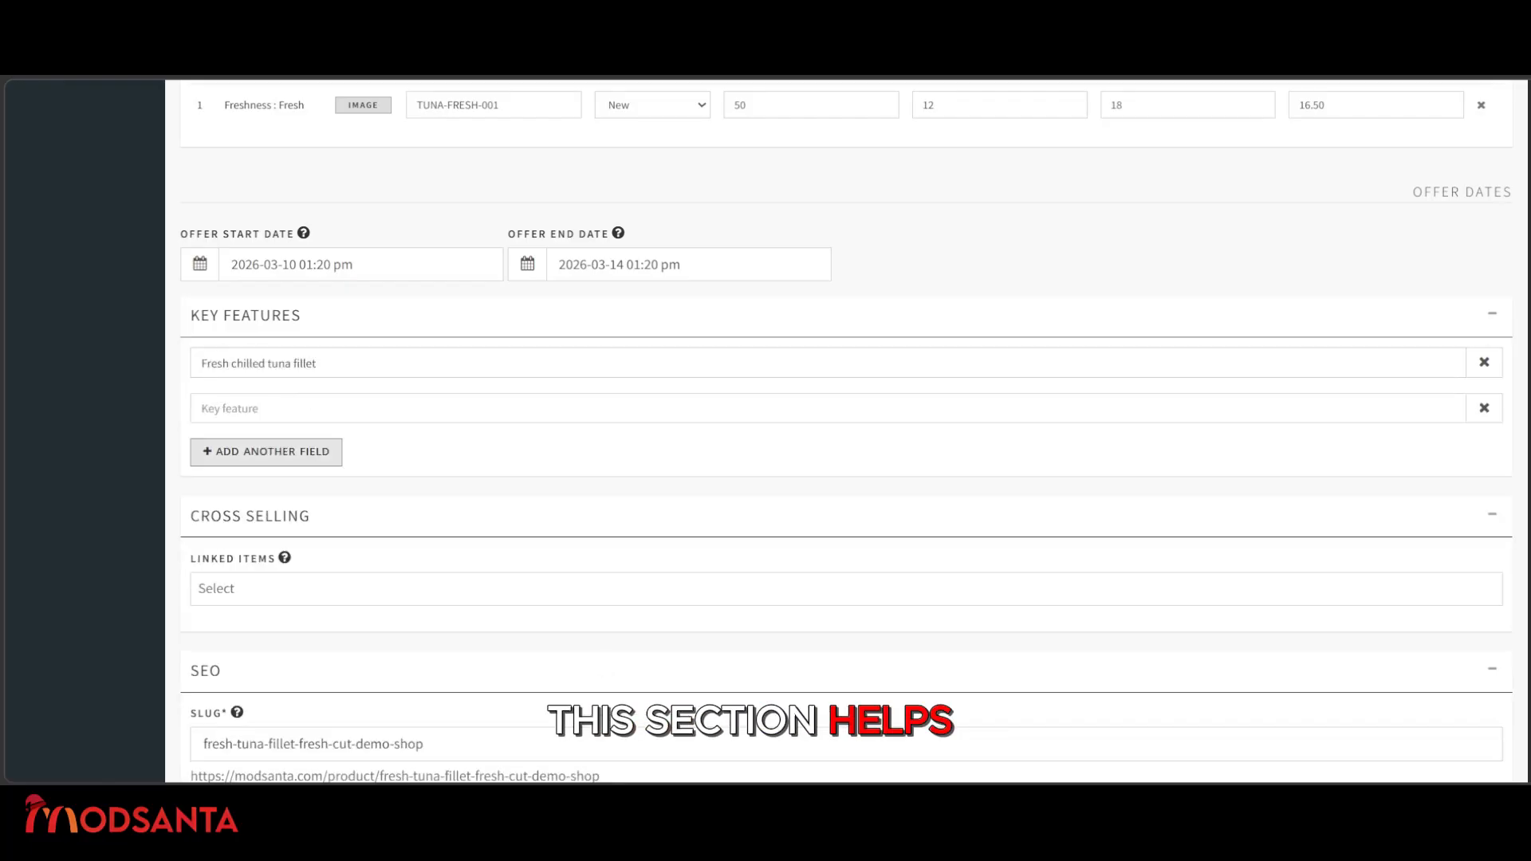
{"action": "left_click", "coordinate": [383, 408]}
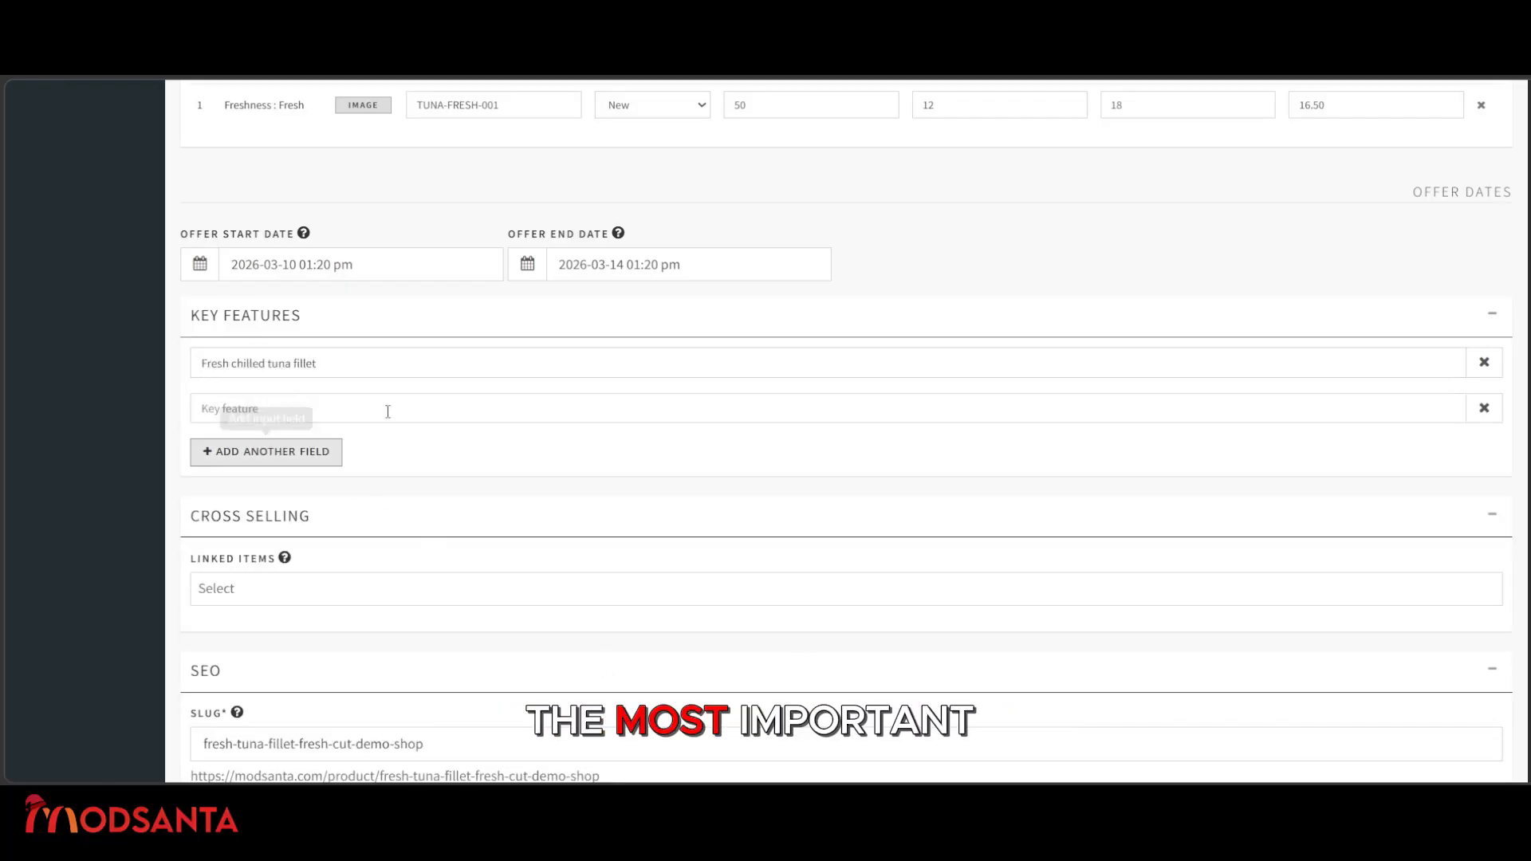
{"action": "type", "text": "Ready for cooking"}
{"action": "left_click", "coordinate": [619, 670]}
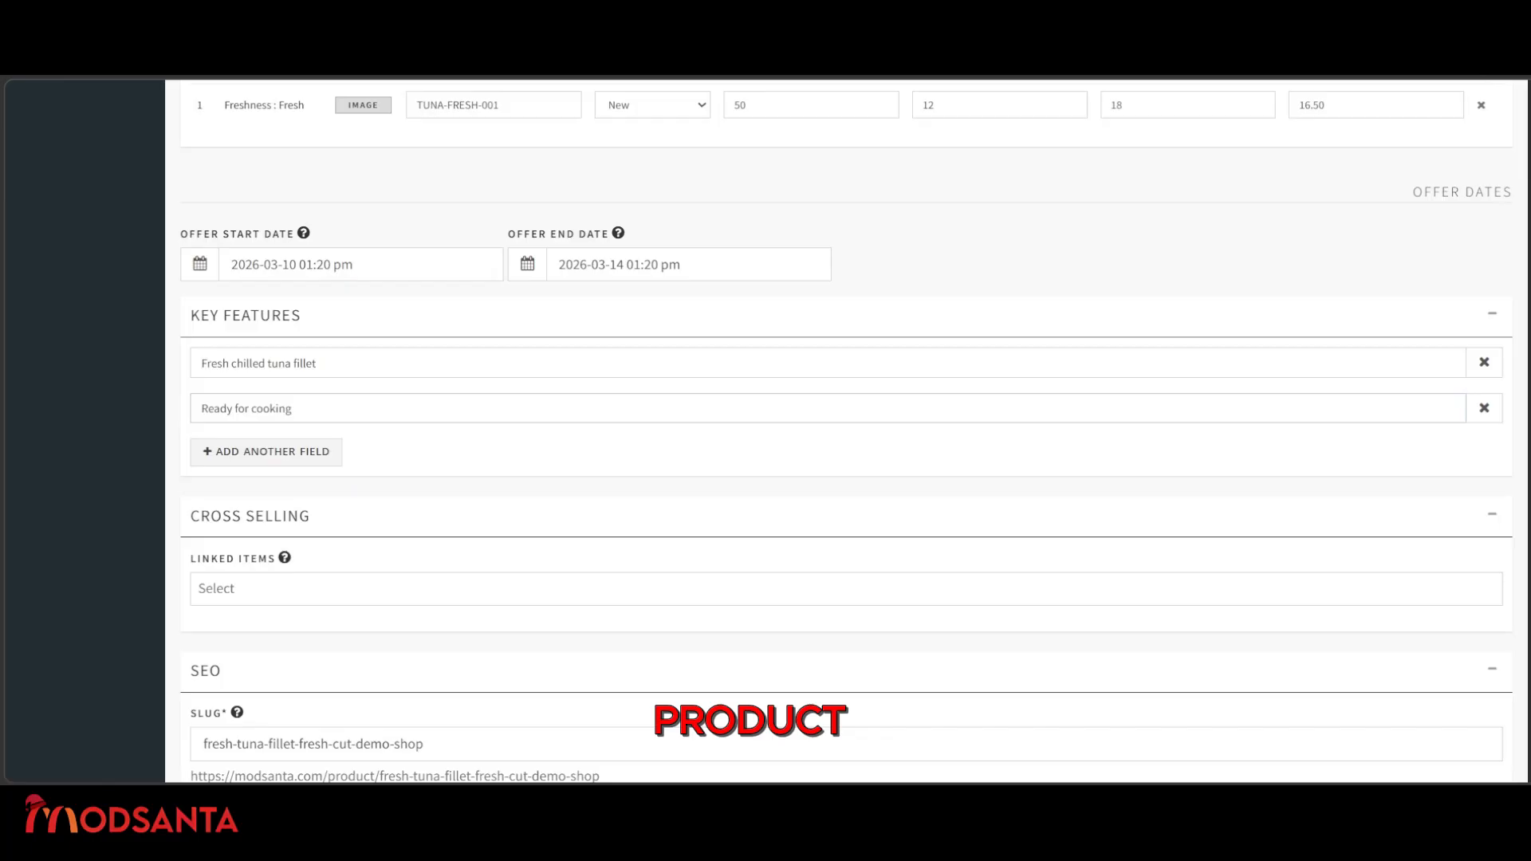
Add three more key features: "Packed for quality and freshness", "Suitable for seafood delivery" and "Clean cut and easy to portion".
{"action": "left_click", "coordinate": [318, 451]}
{"action": "left_click", "coordinate": [304, 454]}
{"action": "type", "text": "Packed for quality and freshness"}
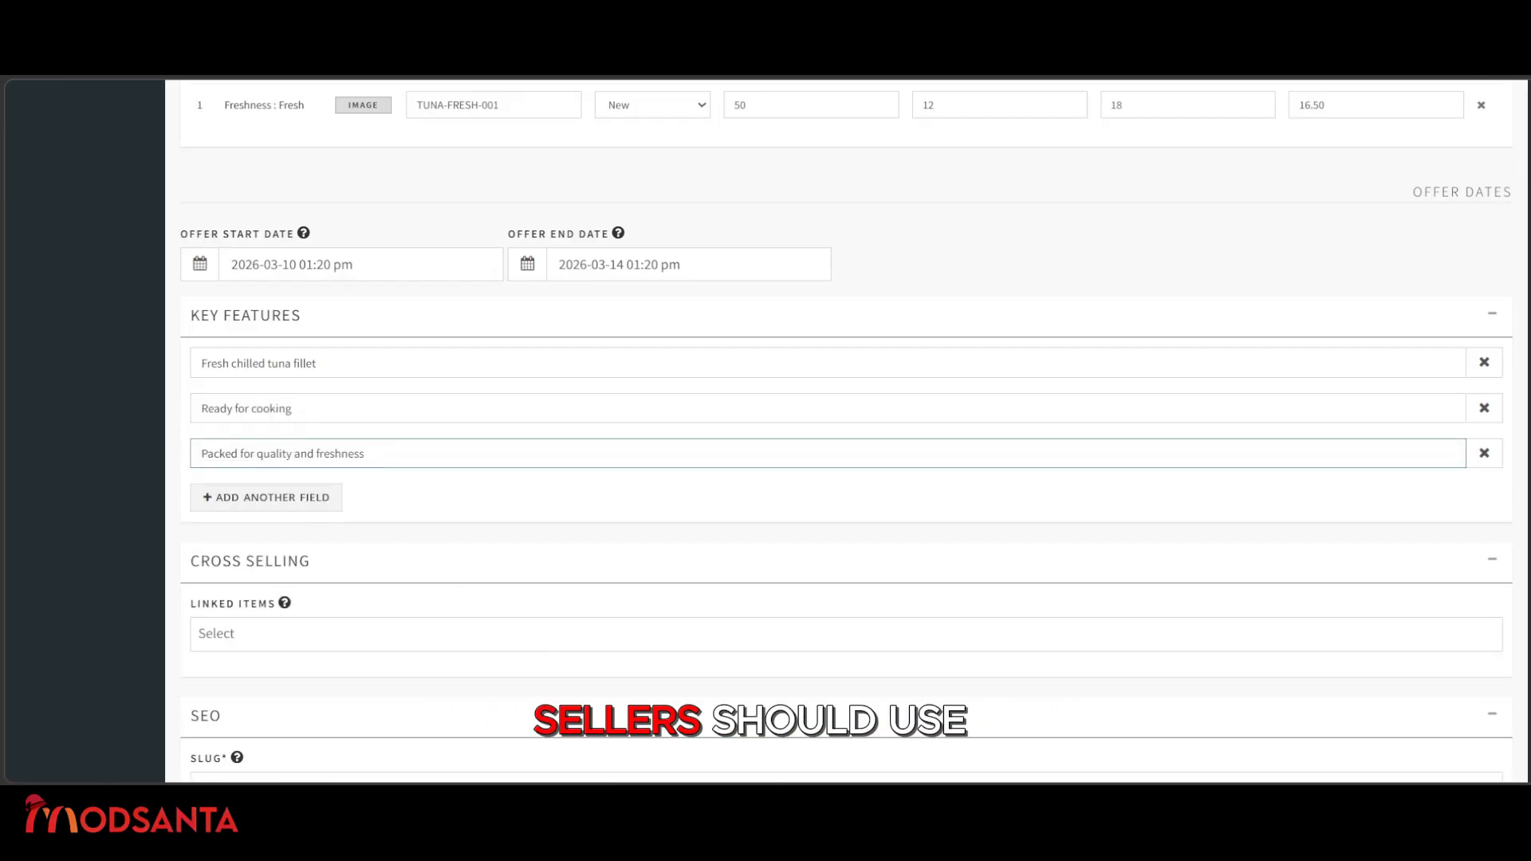
{"action": "left_click", "coordinate": [265, 497]}
{"action": "left_click", "coordinate": [308, 498]}
{"action": "type", "text": "Suitable for seafood delivery"}
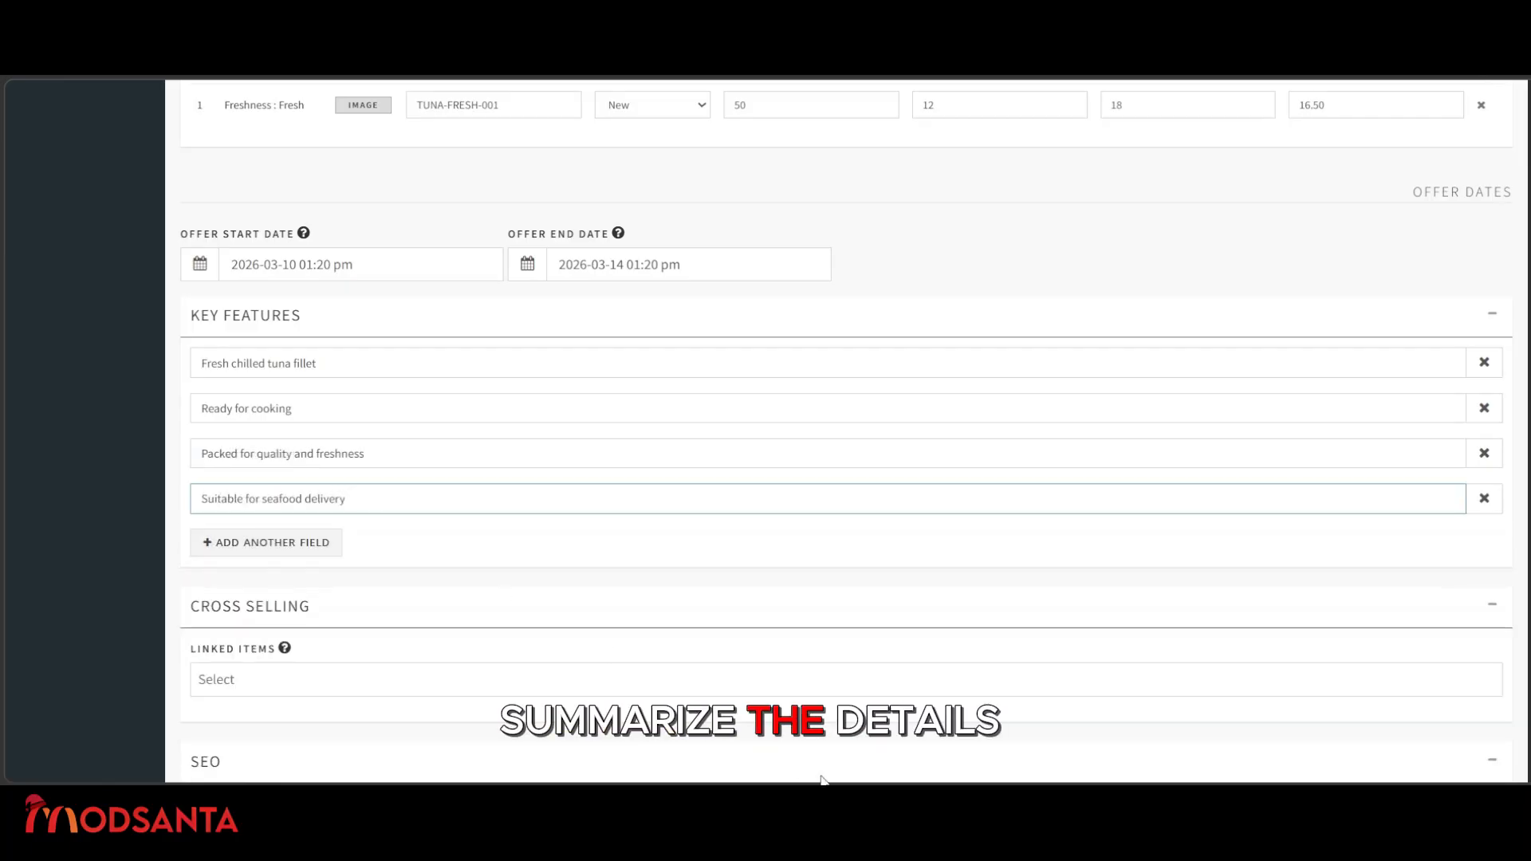
{"action": "left_click", "coordinate": [265, 542]}
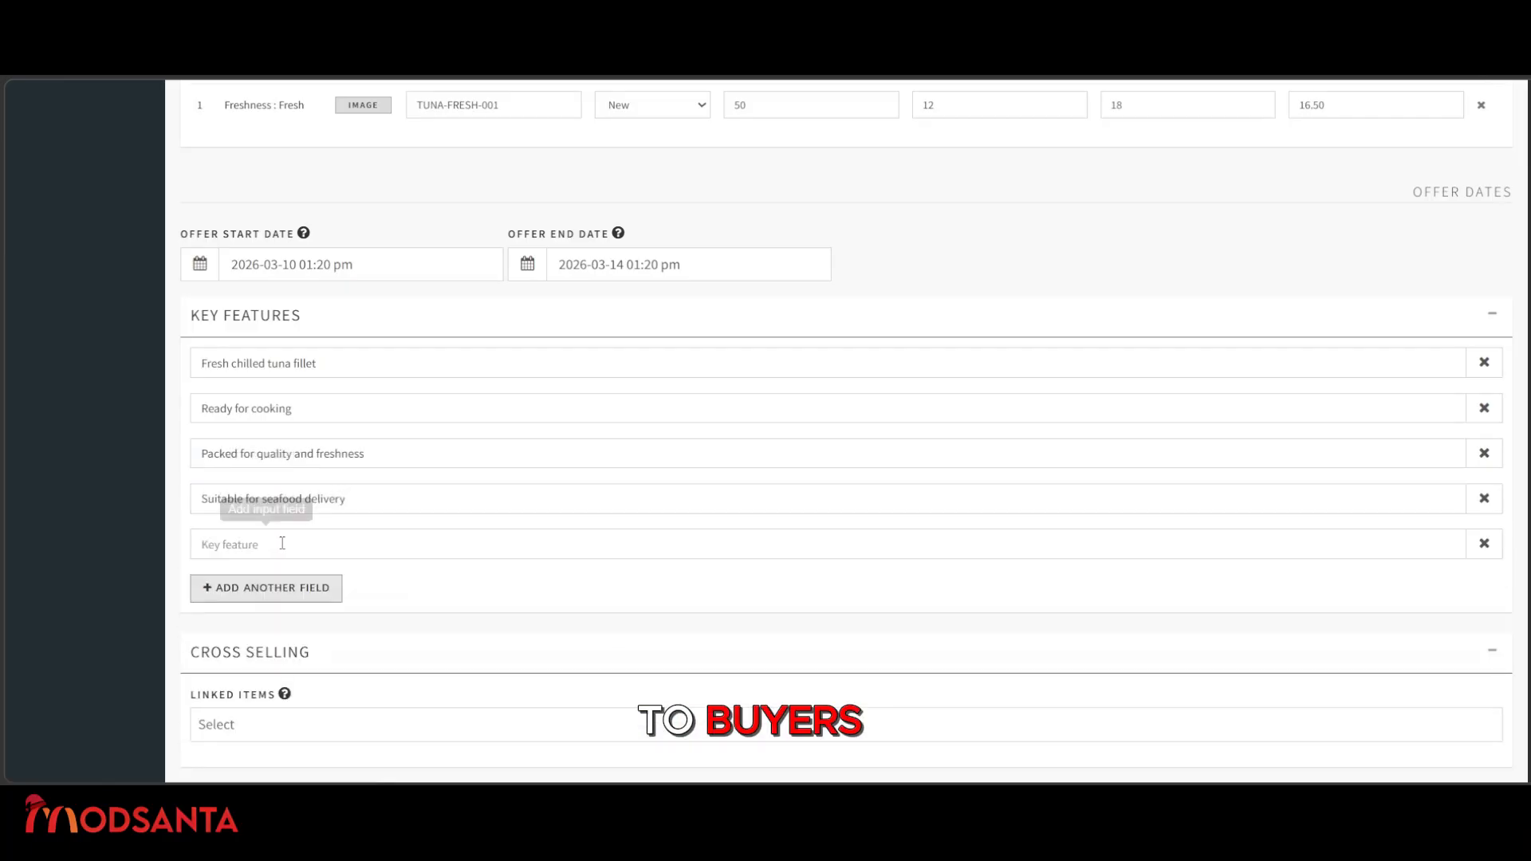
{"action": "left_click", "coordinate": [295, 539]}
{"action": "type", "text": "Clean cut and easy to portion"}
Try to link "Lemon Herb Marinade" as a cross-selling item and read the help on linked items.
{"action": "scroll", "coordinate": [574, 492], "scroll_direction": "down", "scroll_amount": 5}
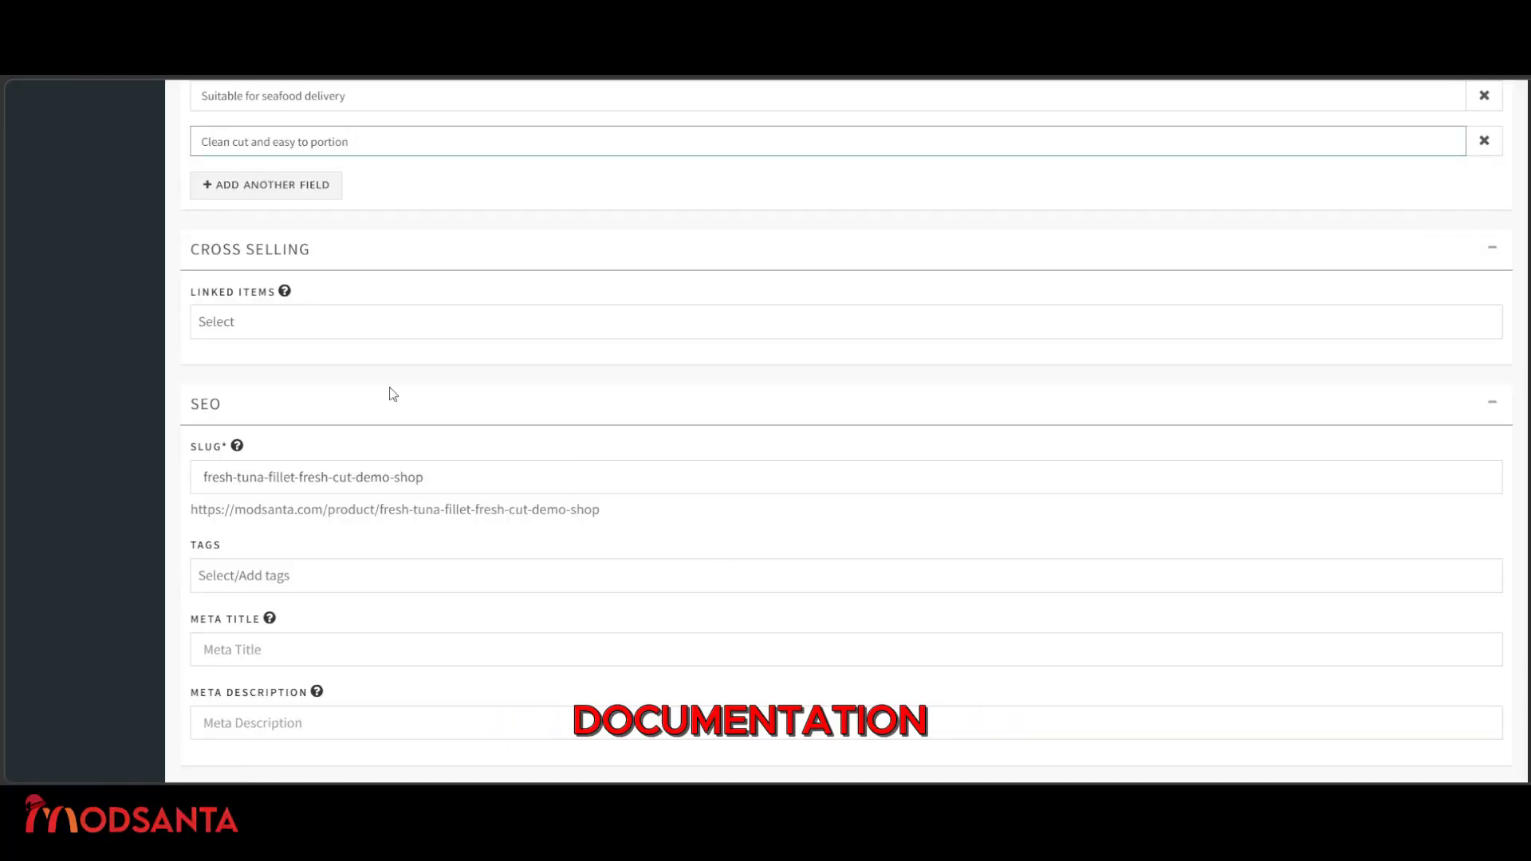
{"action": "left_click", "coordinate": [270, 322]}
{"action": "type", "text": "Lemon Herb Marinade"}
{"action": "left_click", "coordinate": [573, 420]}
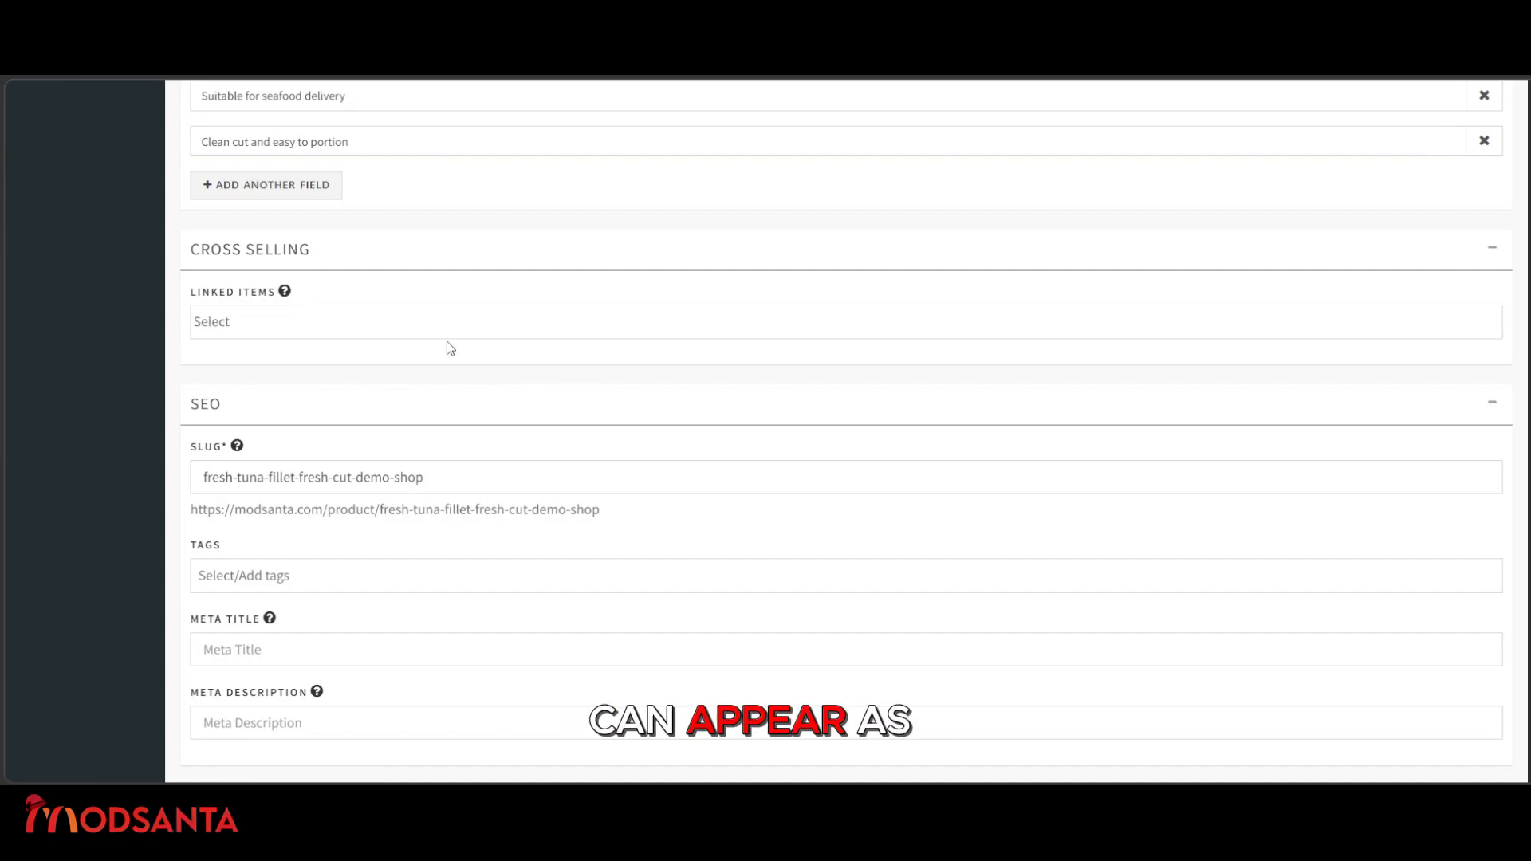
{"action": "left_click", "coordinate": [455, 327]}
{"action": "mouse_move", "coordinate": [285, 293]}
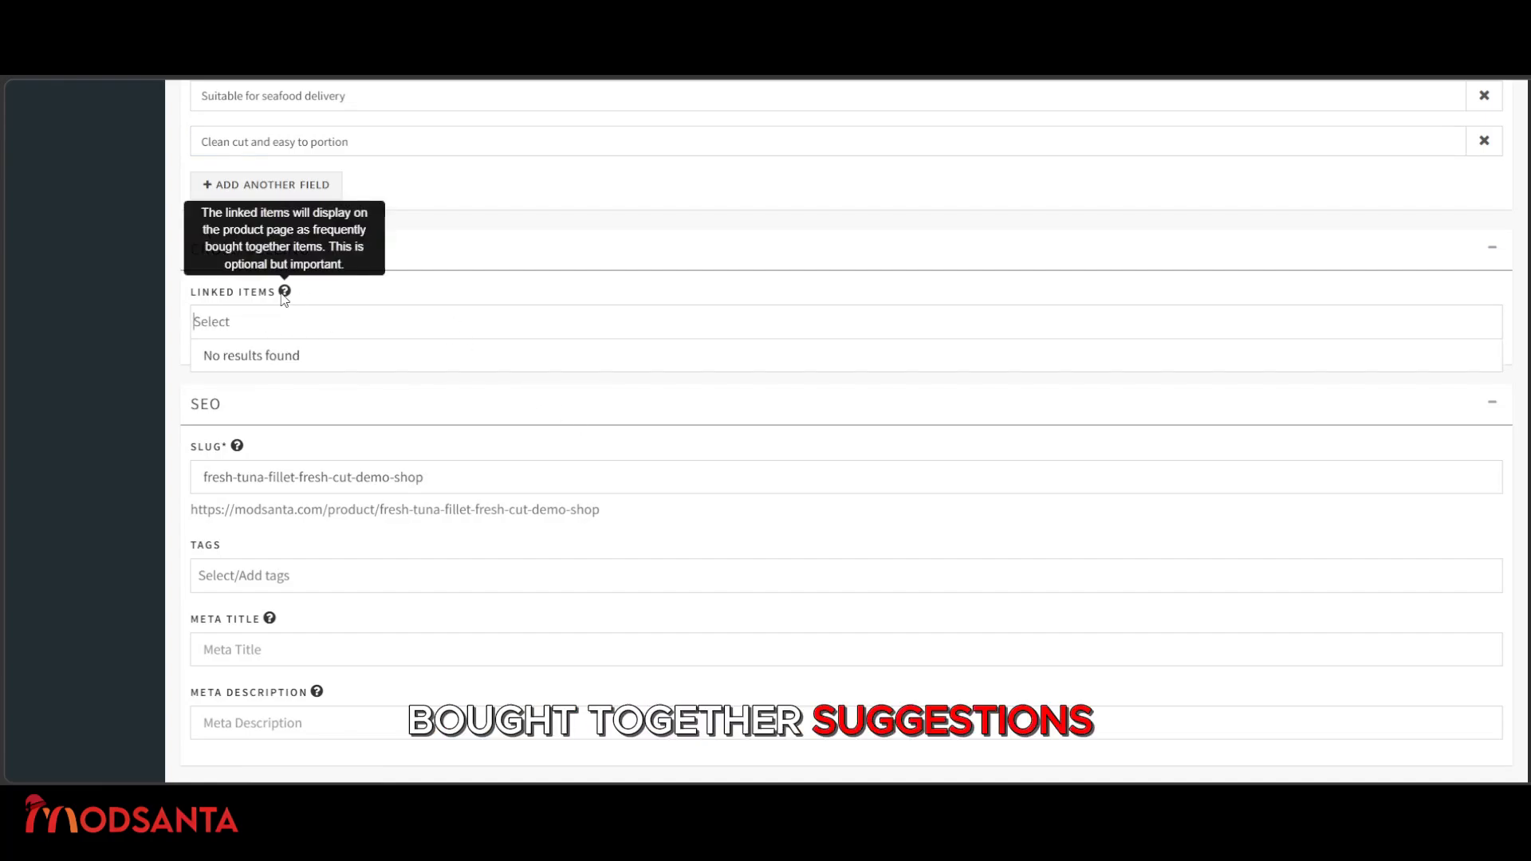
{"action": "scroll", "coordinate": [543, 373], "scroll_direction": "down", "scroll_amount": 2}
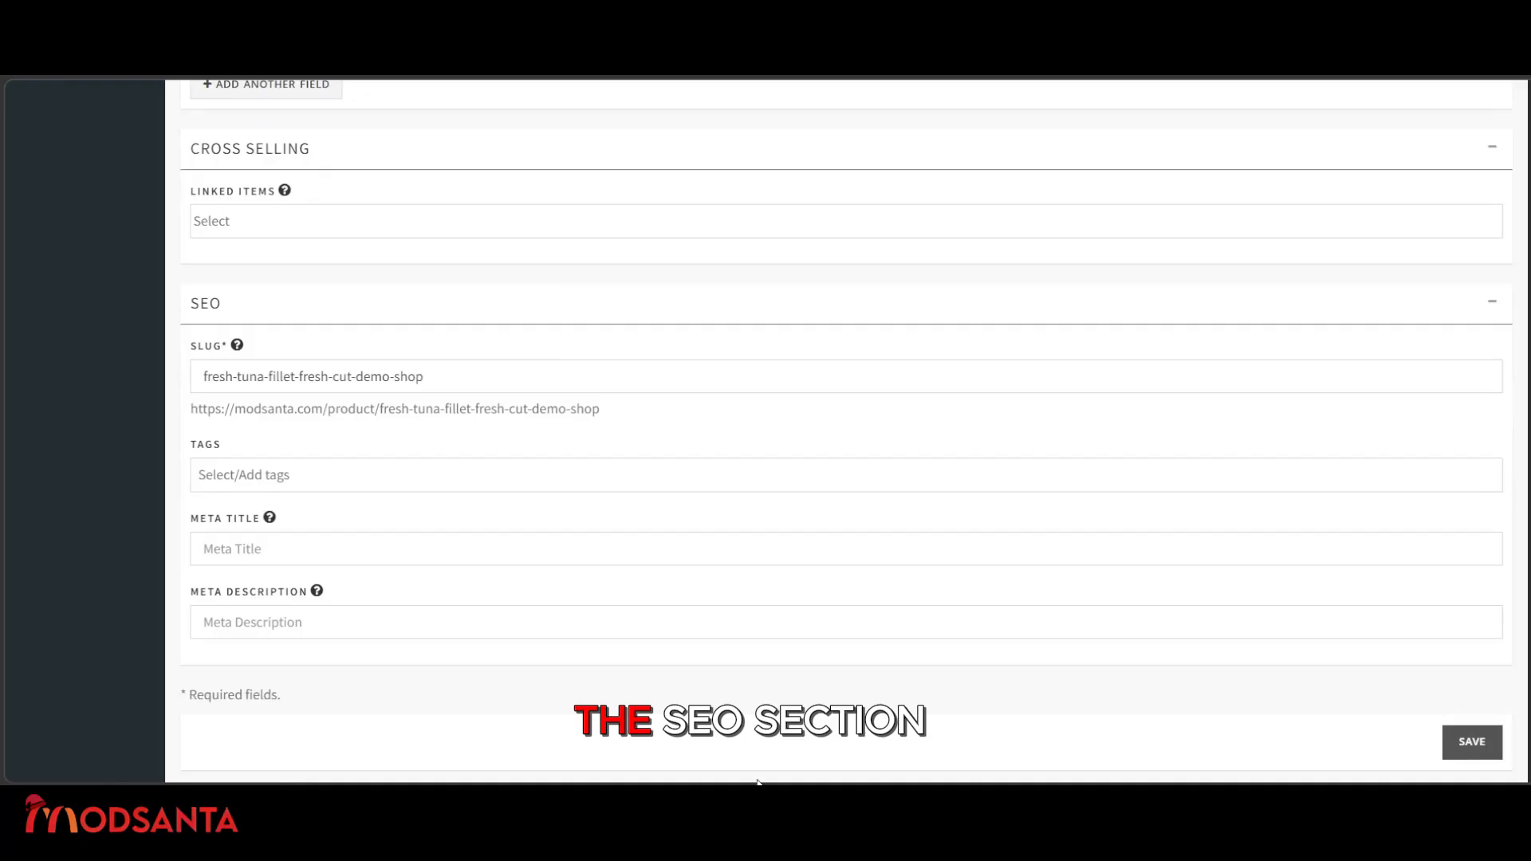
Tag the tuna listing with tuna, fresh and fish.
{"action": "left_click", "coordinate": [352, 473]}
{"action": "key", "text": "Escape"}
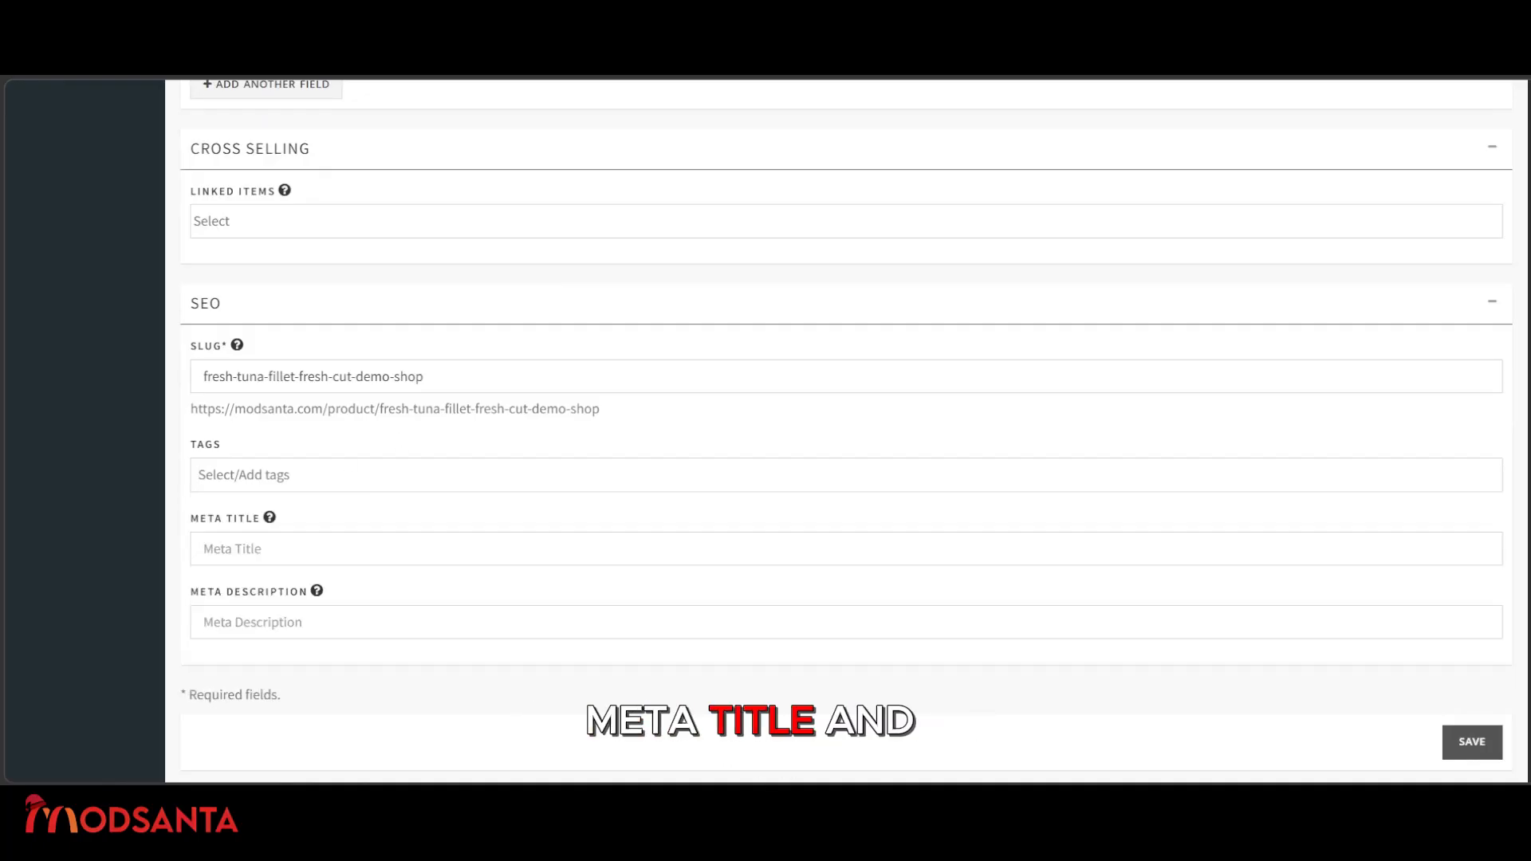
{"action": "type", "text": "tu"}
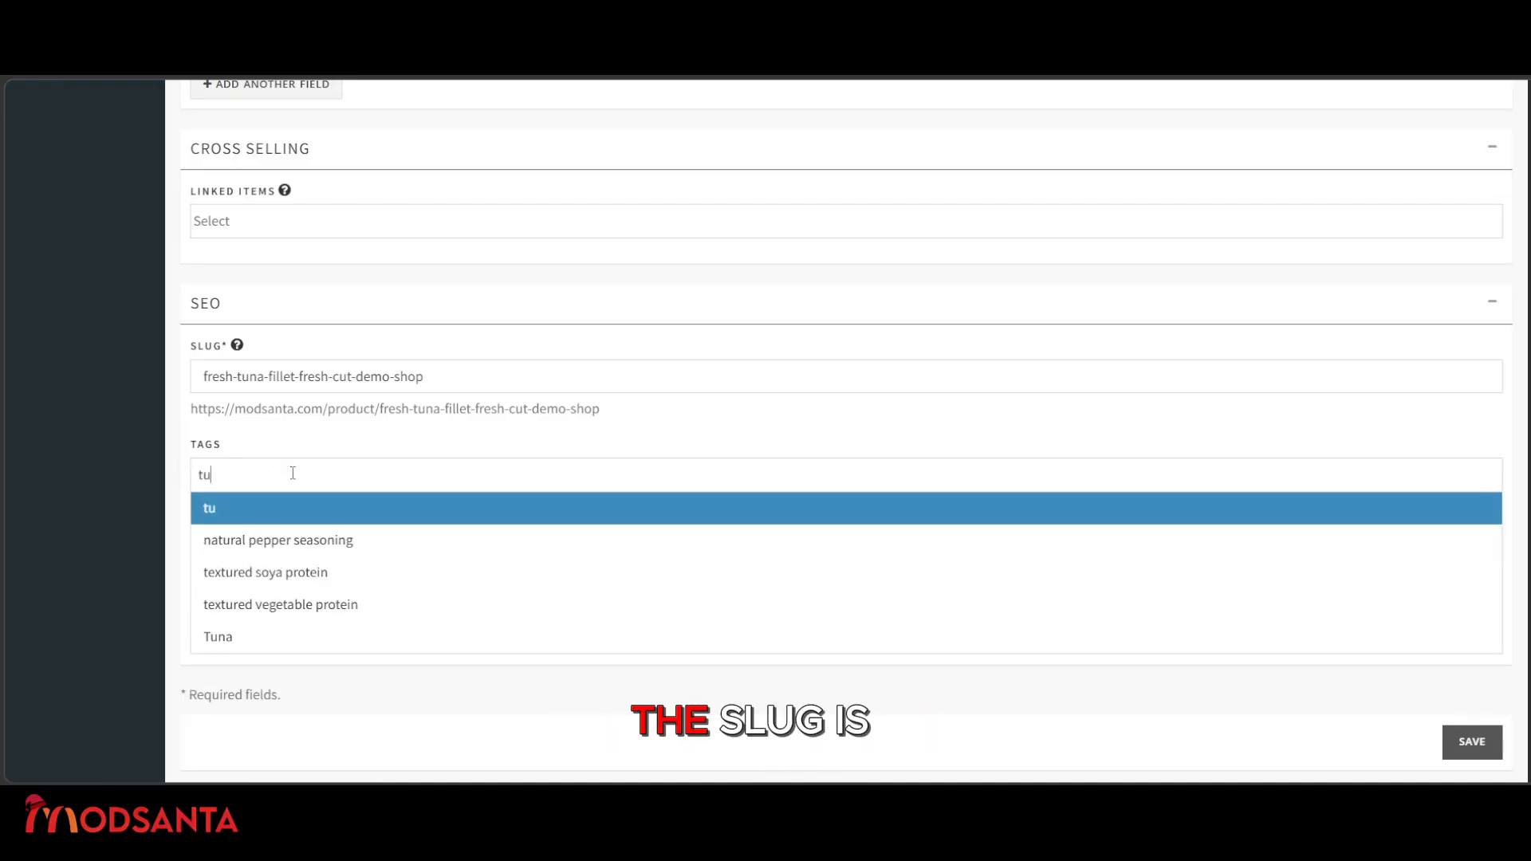
{"action": "type", "text": "na"}
{"action": "key", "text": "Return"}
{"action": "type", "text": "fresh"}
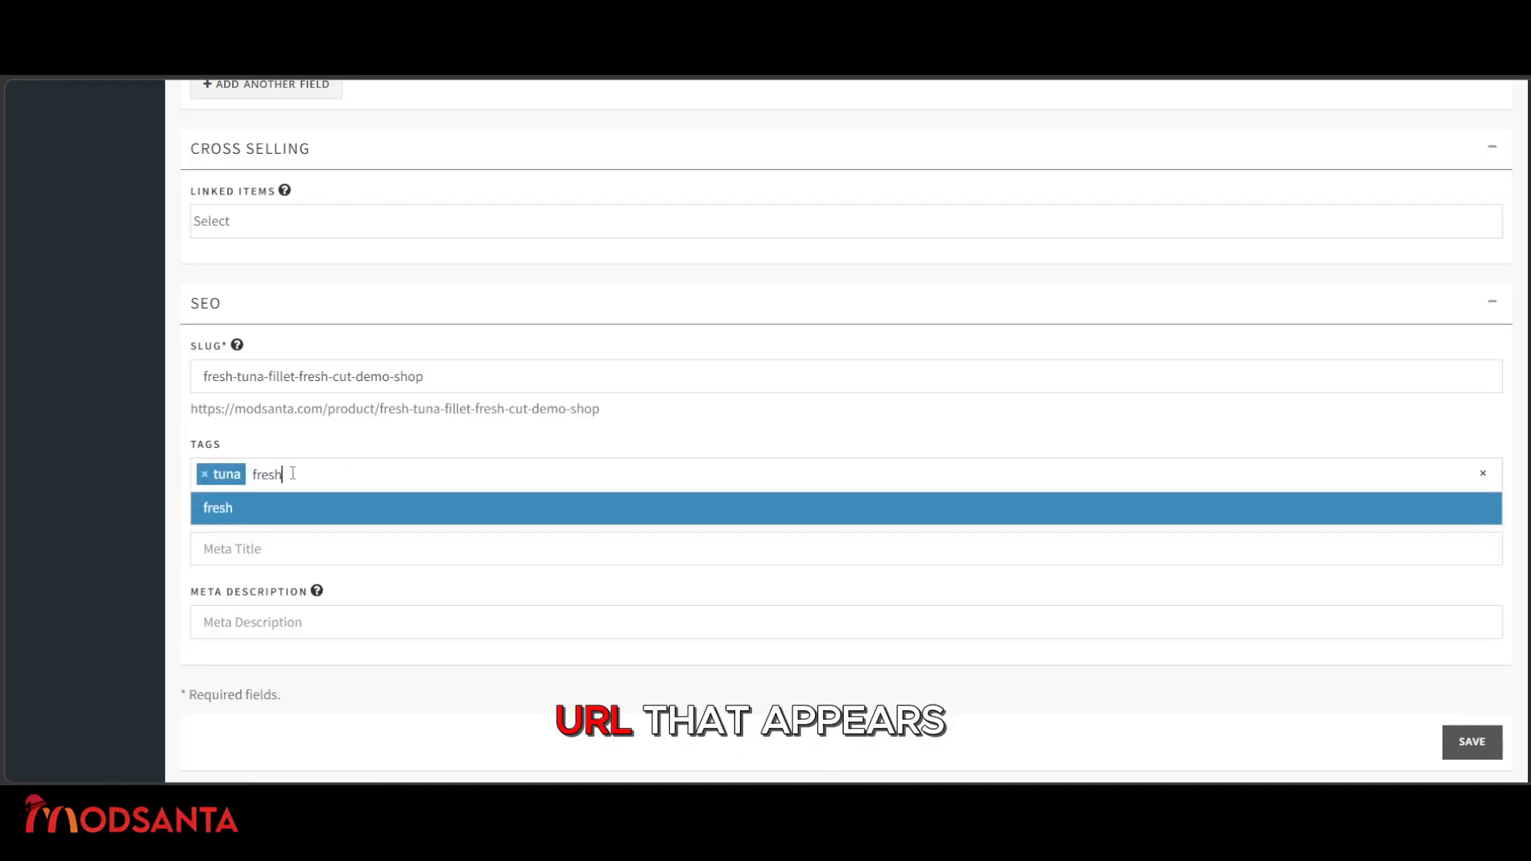
{"action": "key", "text": "Return"}
{"action": "type", "text": "fish"}
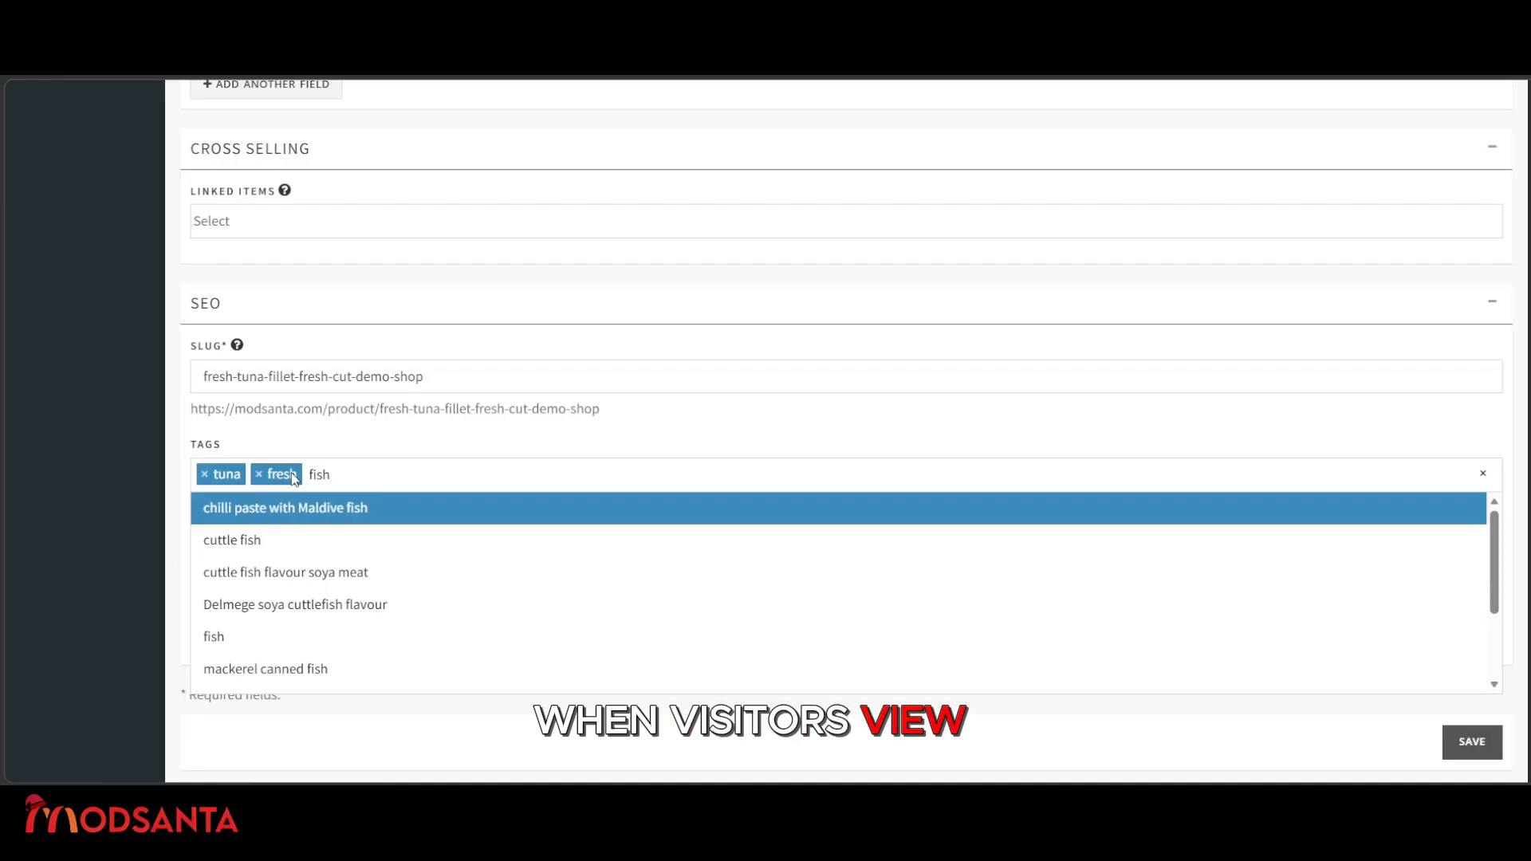
{"action": "key", "text": "Down"}
{"action": "key", "text": "Down"}
{"action": "key", "text": "Down"}
{"action": "key", "text": "Down"}
{"action": "key", "text": "Return"}
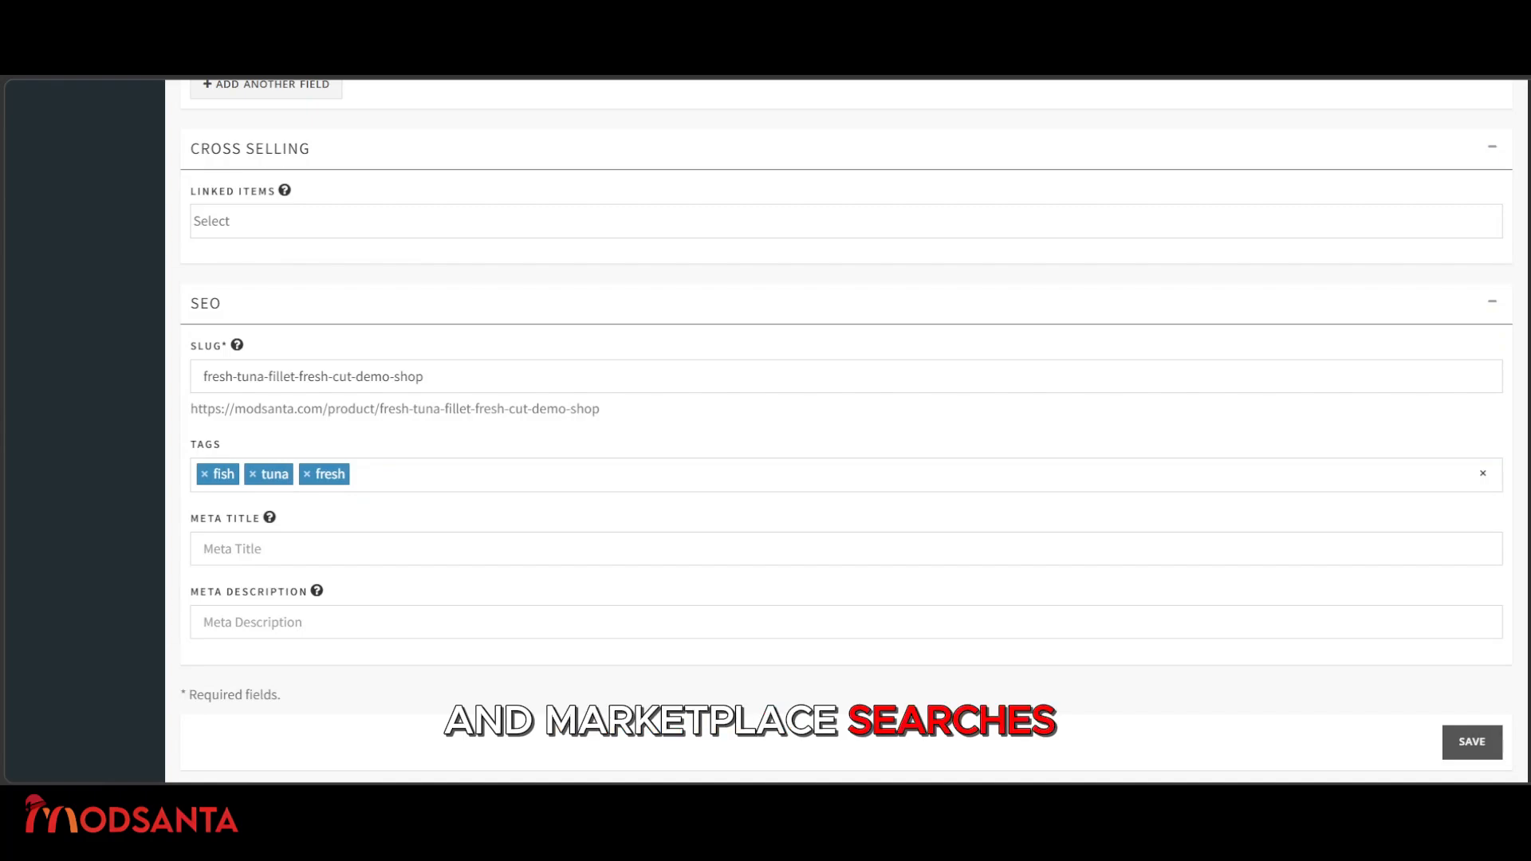
Enter the meta title "Fresh Tuna Fillet Fresh Cut" and meta description "Fresh tuna fillet packed for quality, freshness, and convenient seafood delivery.".
{"action": "left_click", "coordinate": [266, 548]}
{"action": "type", "text": "Fresh Tuna Fillet Fresh Cut"}
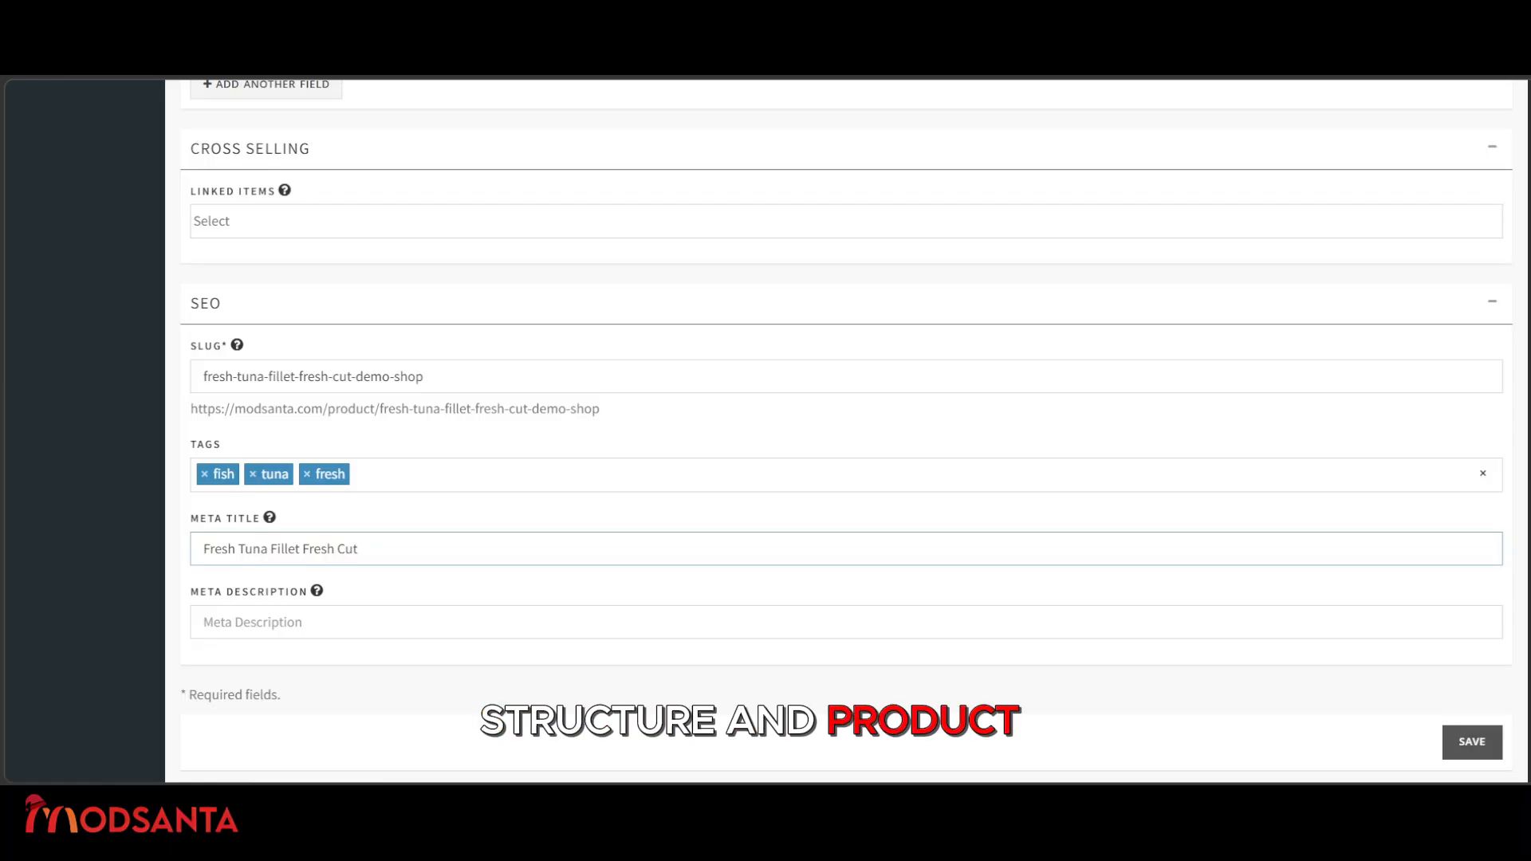
{"action": "left_click", "coordinate": [295, 622]}
{"action": "type", "text": "Fresh tuna fillet packed for quality, freshness, and convenient seafood delivery."}
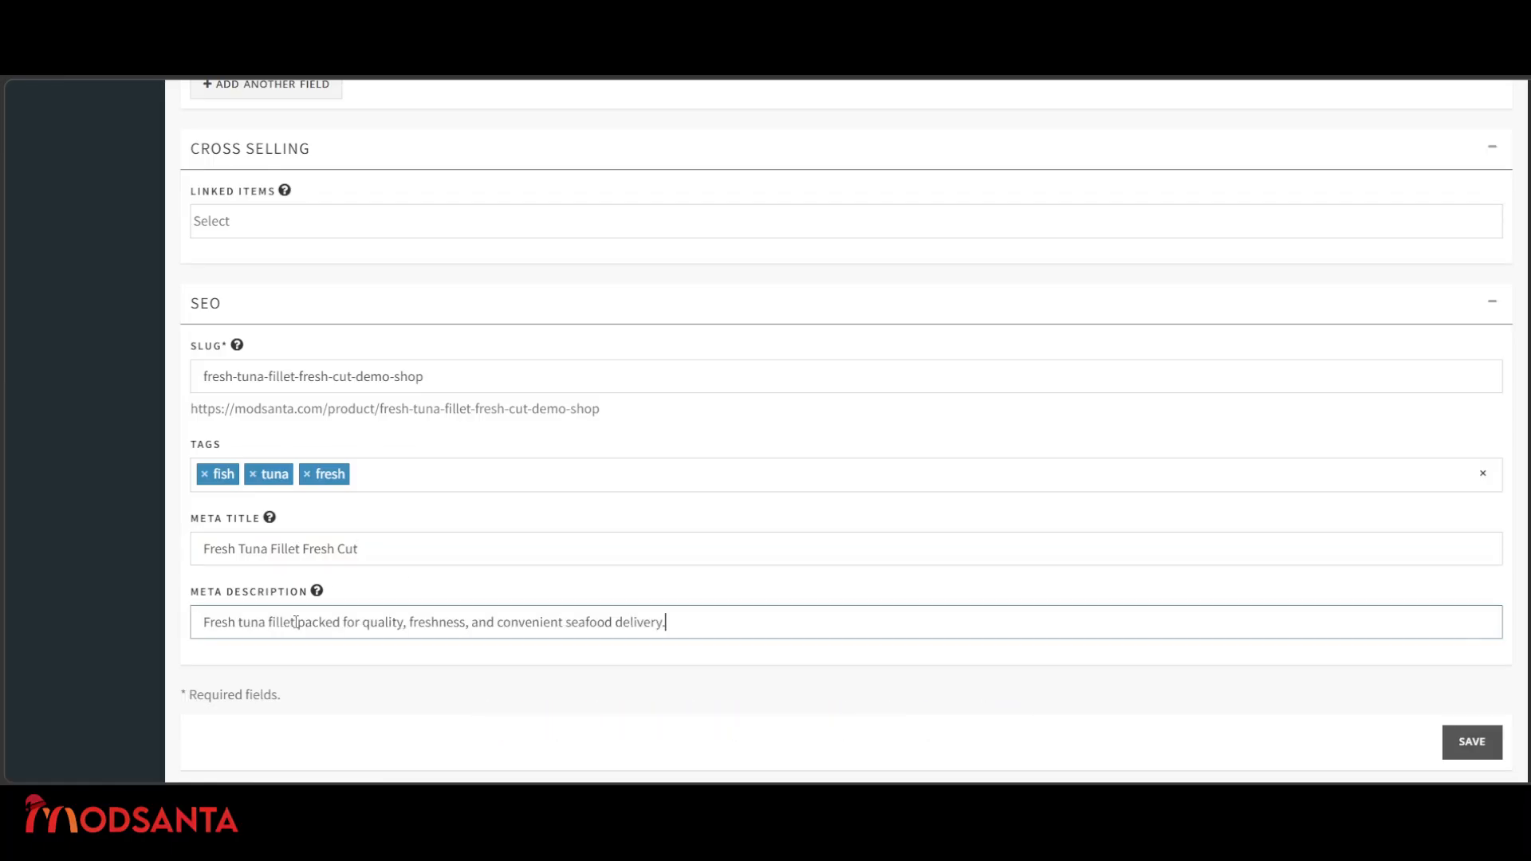
{"action": "scroll", "coordinate": [689, 600], "scroll_direction": "up", "scroll_amount": 20}
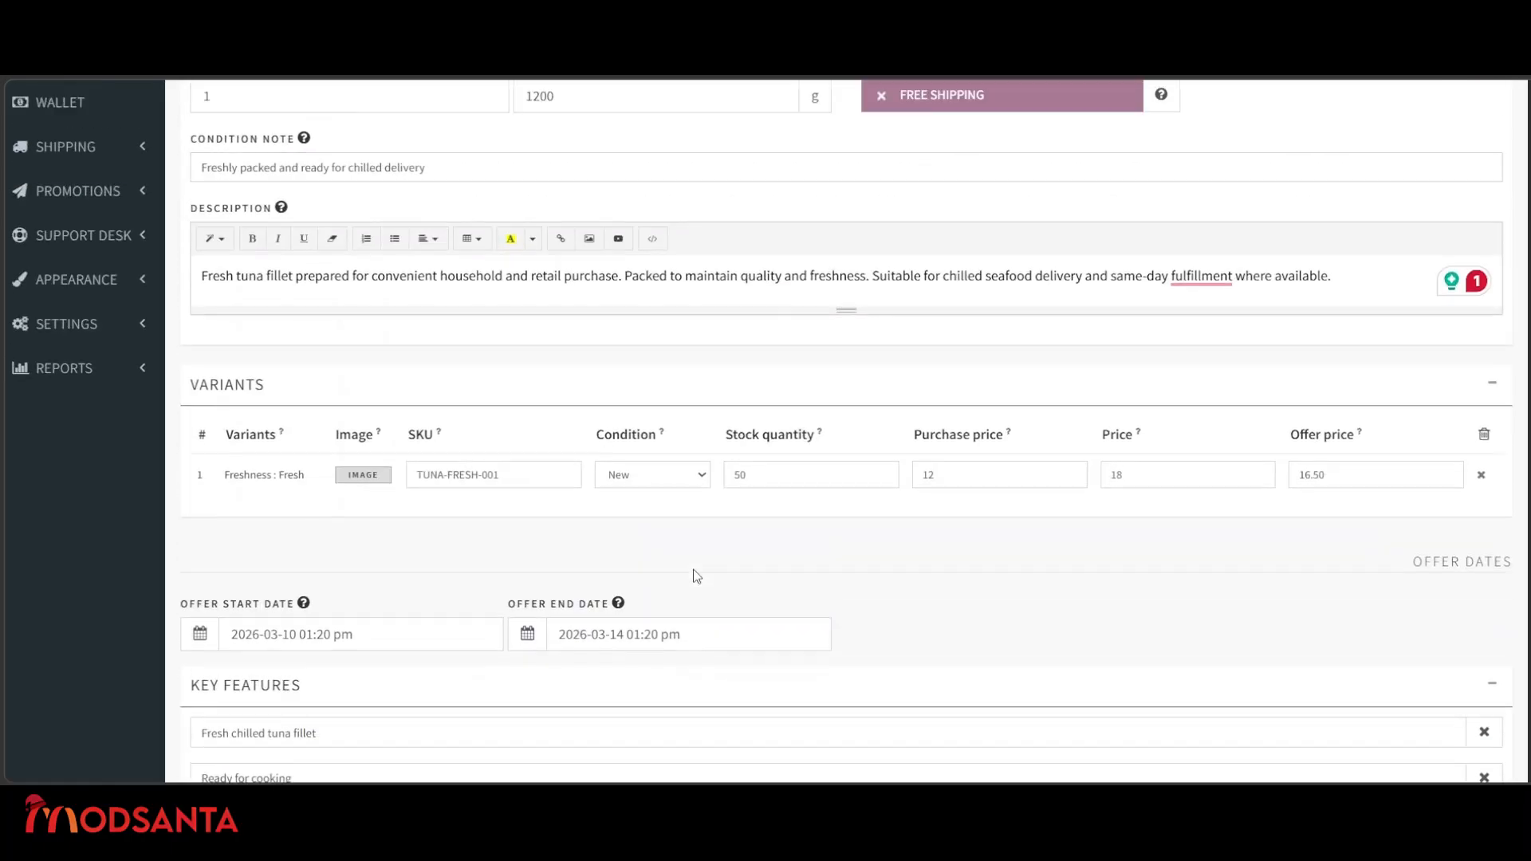
{"action": "scroll", "coordinate": [1117, 557], "scroll_direction": "down", "scroll_amount": 20}
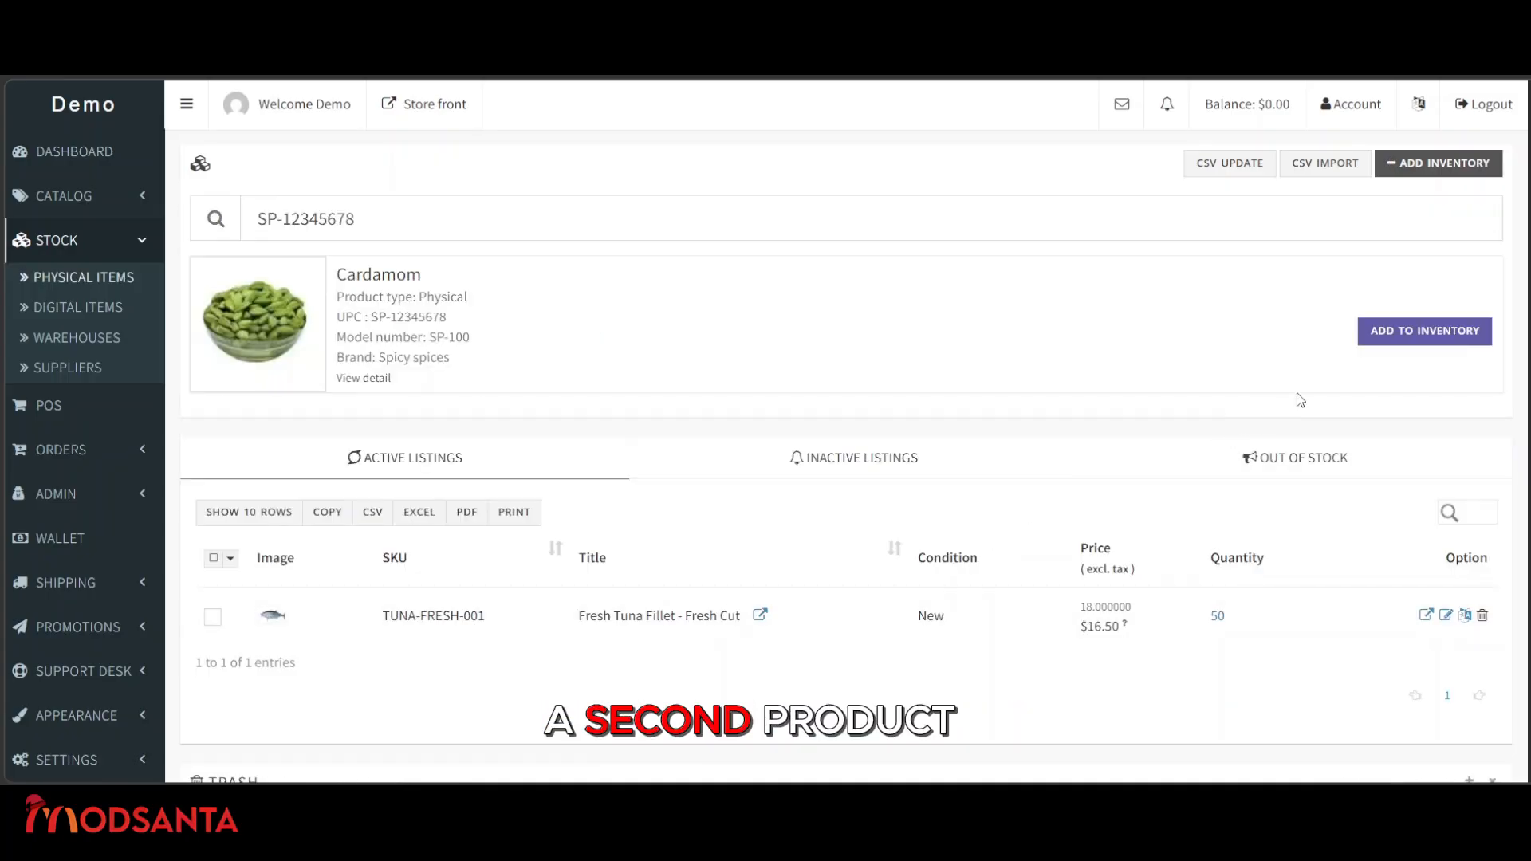
{"action": "left_click", "coordinate": [1395, 343]}
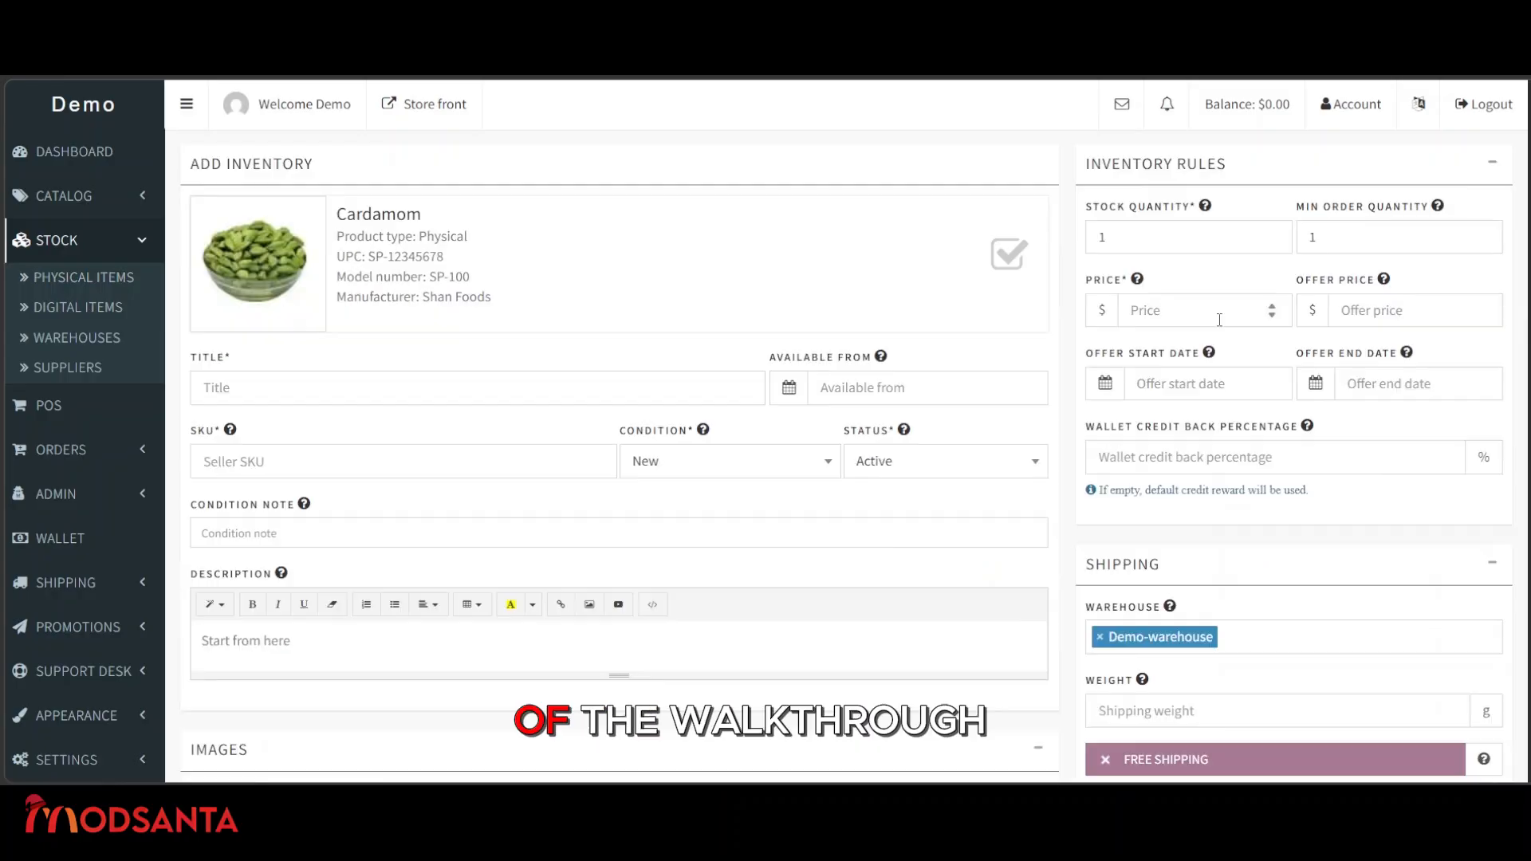
{"action": "scroll", "coordinate": [1069, 342], "scroll_direction": "down", "scroll_amount": 15}
{"action": "scroll", "coordinate": [1069, 342], "scroll_direction": "up", "scroll_amount": 15}
{"action": "left_click", "coordinate": [356, 396]}
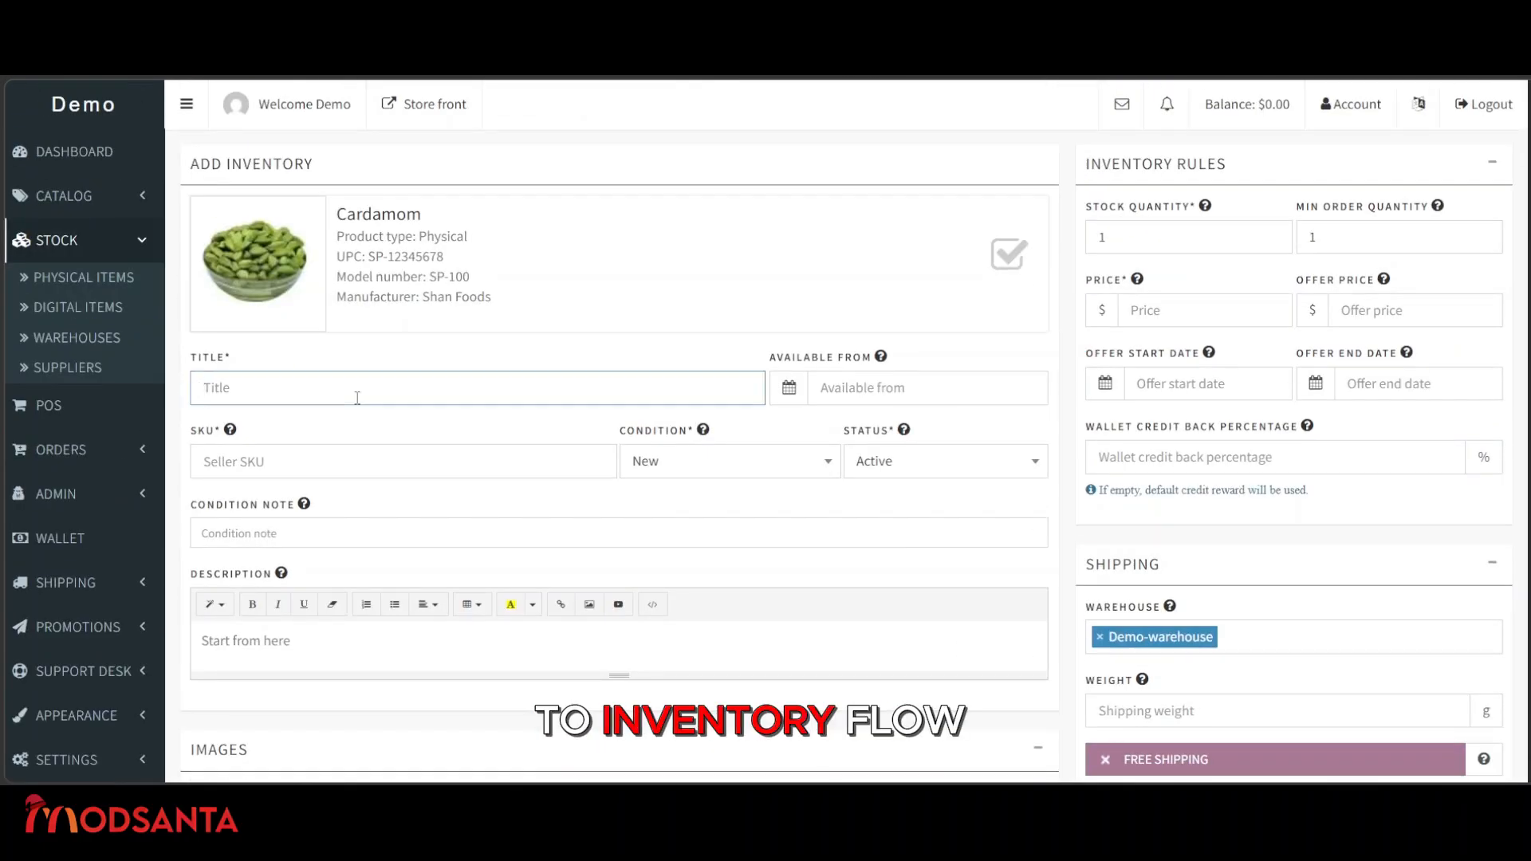
{"action": "type", "text": "Green Cardamom Pods"}
{"action": "left_click", "coordinate": [925, 387]}
{"action": "left_click", "coordinate": [303, 462]}
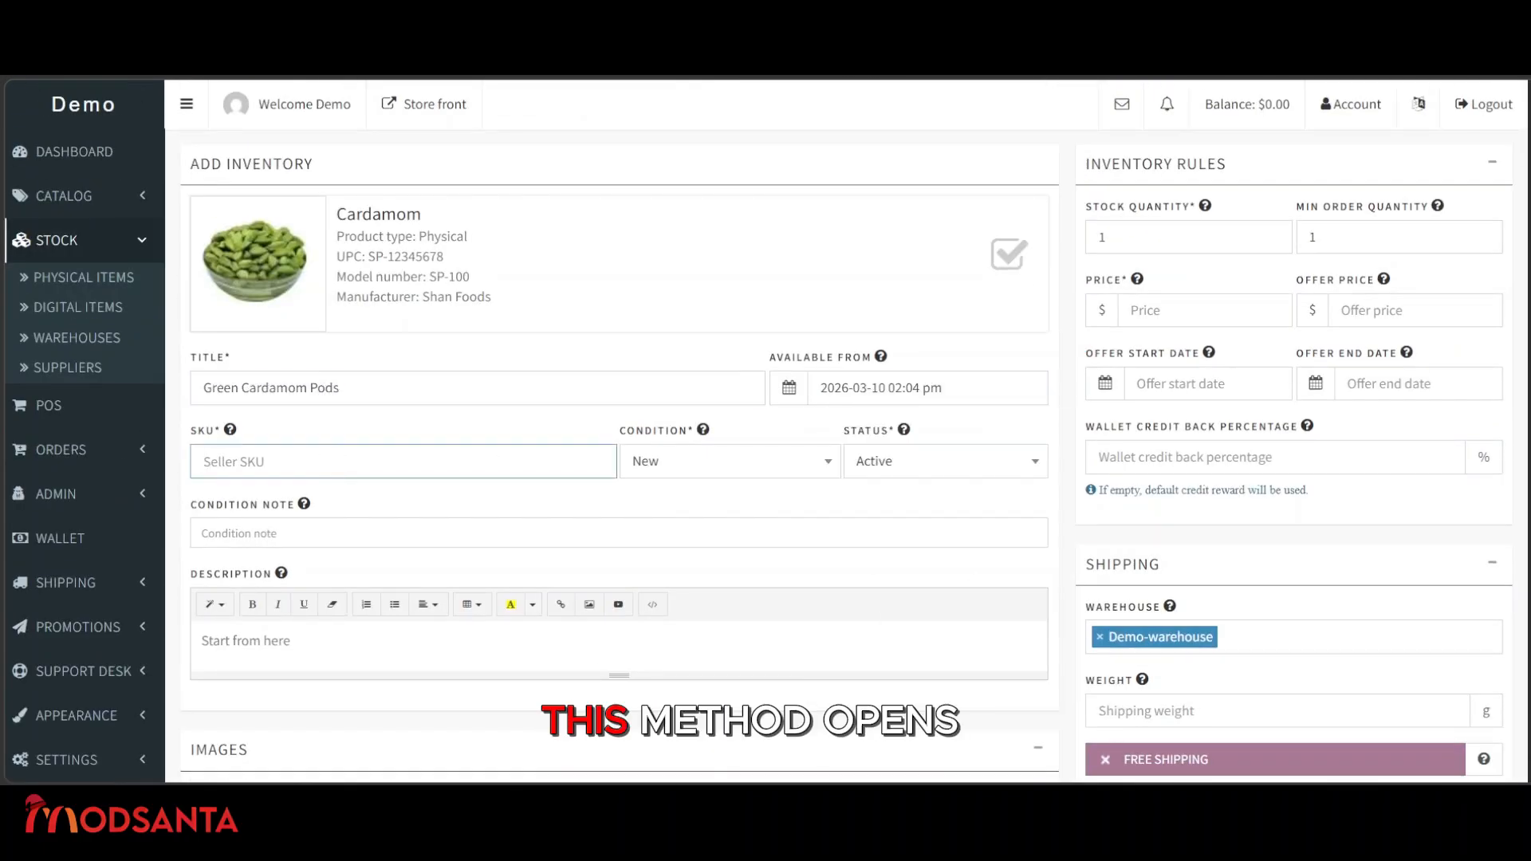
{"action": "type", "text": "Cardamom-Green-100"}
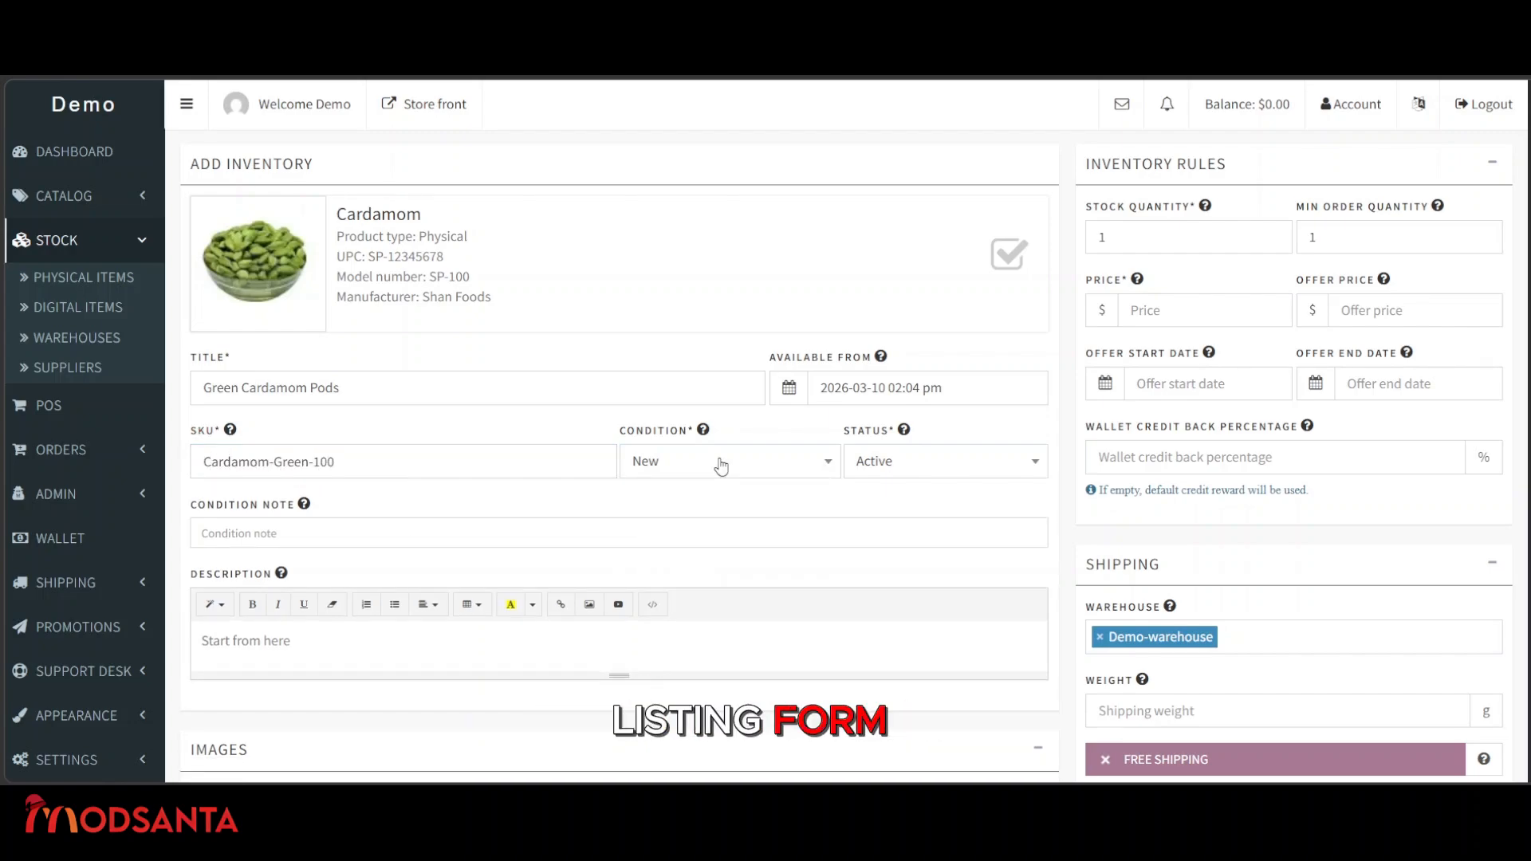
Enter the condition note "Premium grade whole cardamom pods." and a description of aroma, flavour and uses, accepting the suggested writing corrections.
{"action": "scroll", "coordinate": [303, 461], "scroll_direction": "down", "scroll_amount": 1}
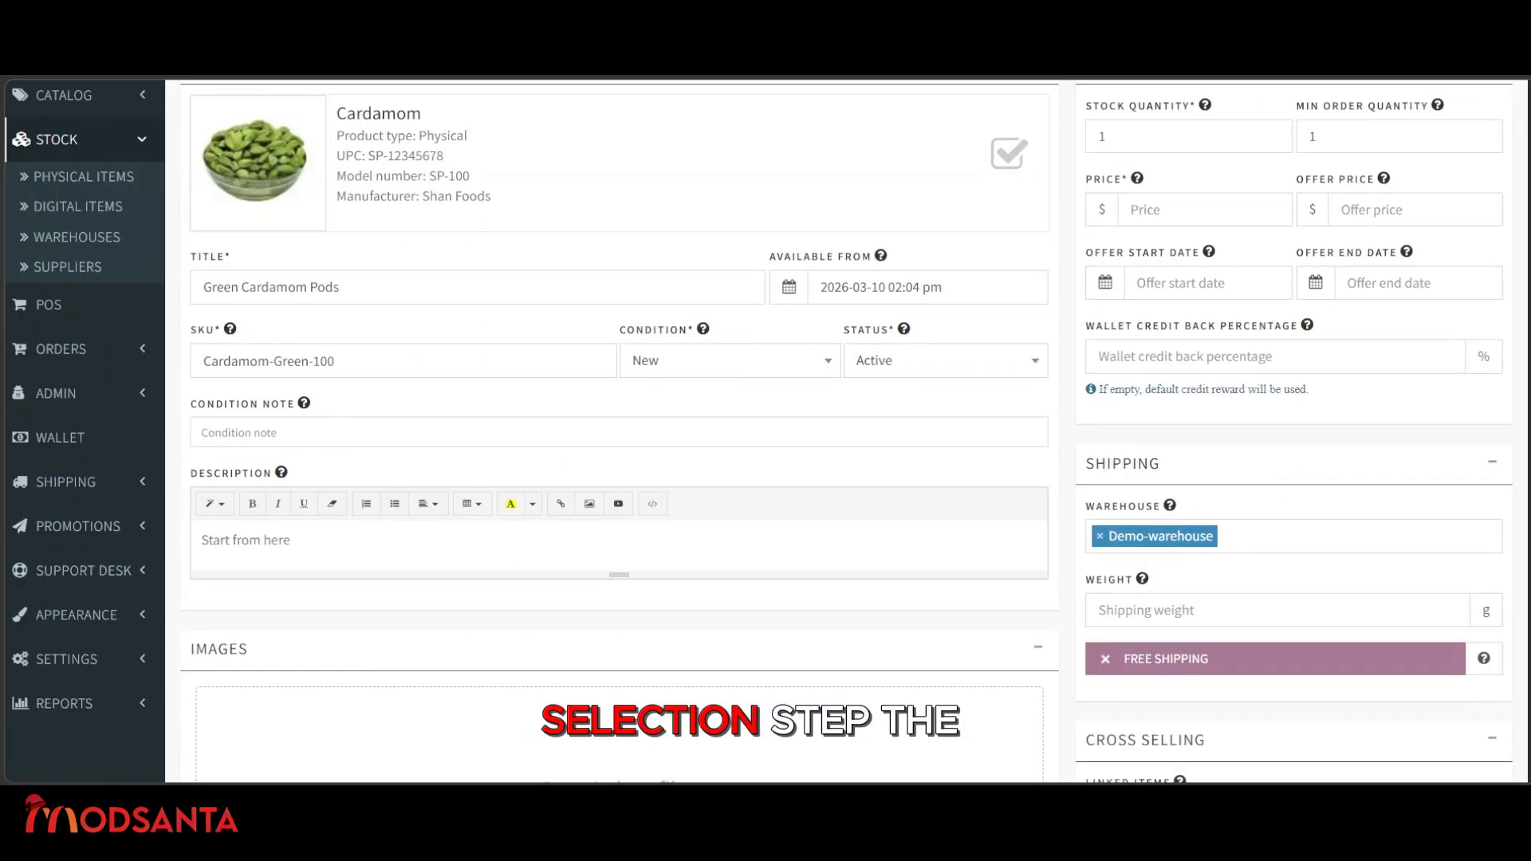
{"action": "left_click", "coordinate": [317, 441]}
{"action": "type", "text": "Premium grade whole cardamom pods."}
{"action": "type", "text": "Premium green cardamom pods known for their strong aroma and rich flavor. Commonly used in spice blends, tea preparation, desserts, and traditional cooking."}
{"action": "scroll", "coordinate": [371, 544], "scroll_direction": "up", "scroll_amount": 1}
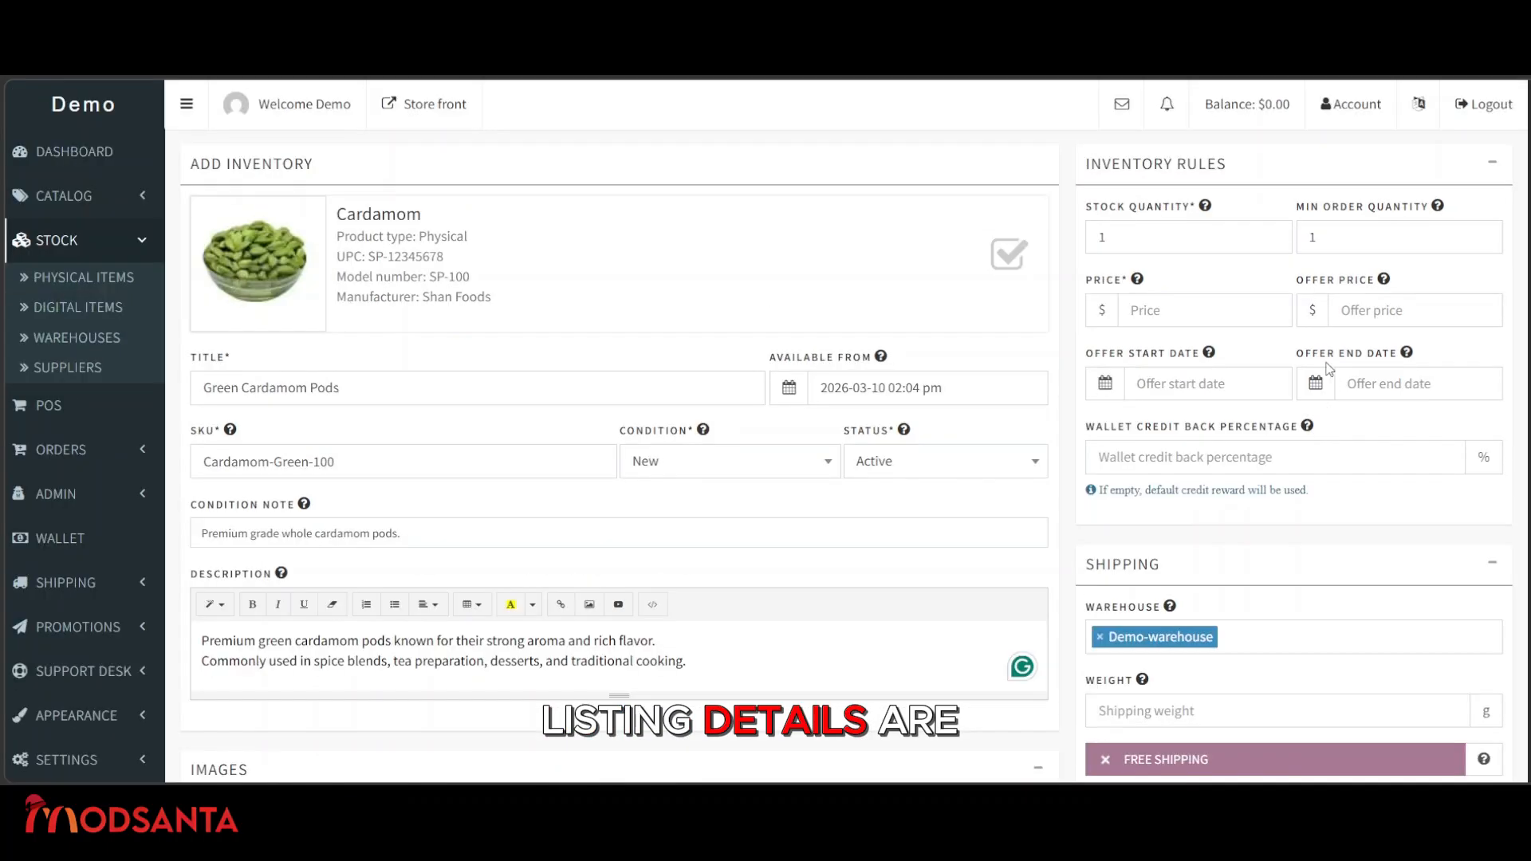
{"action": "mouse_move", "coordinate": [636, 641]}
{"action": "left_click", "coordinate": [644, 547]}
{"action": "mouse_move", "coordinate": [411, 640]}
{"action": "left_click", "coordinate": [460, 545]}
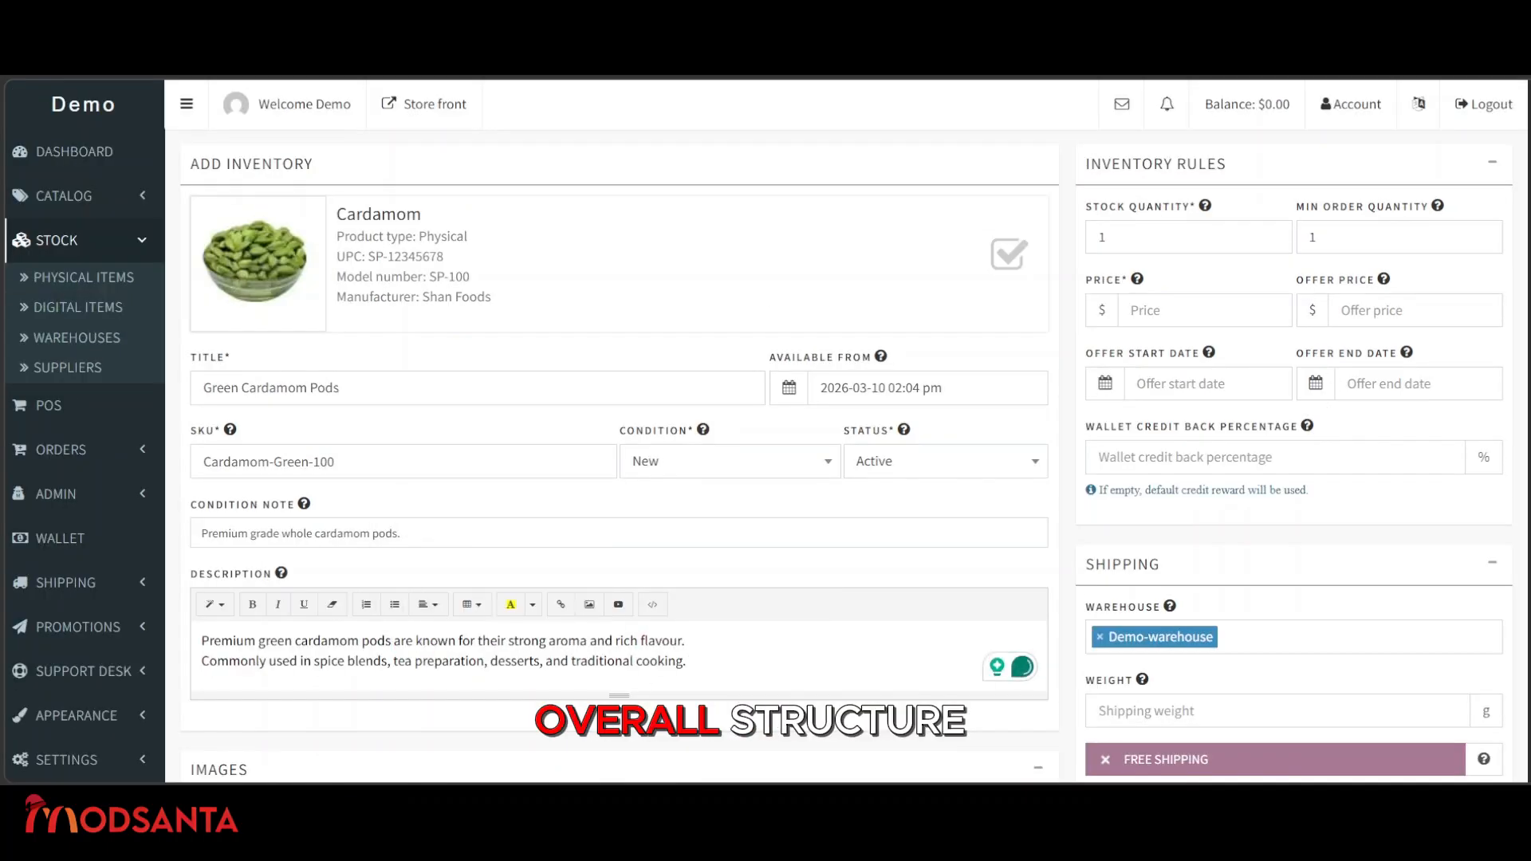
Add four cardamom photos and set the stock quantity to 120, the price to $9.50 and the offer price to $8.50.
{"action": "scroll", "coordinate": [611, 430], "scroll_direction": "down", "scroll_amount": 5}
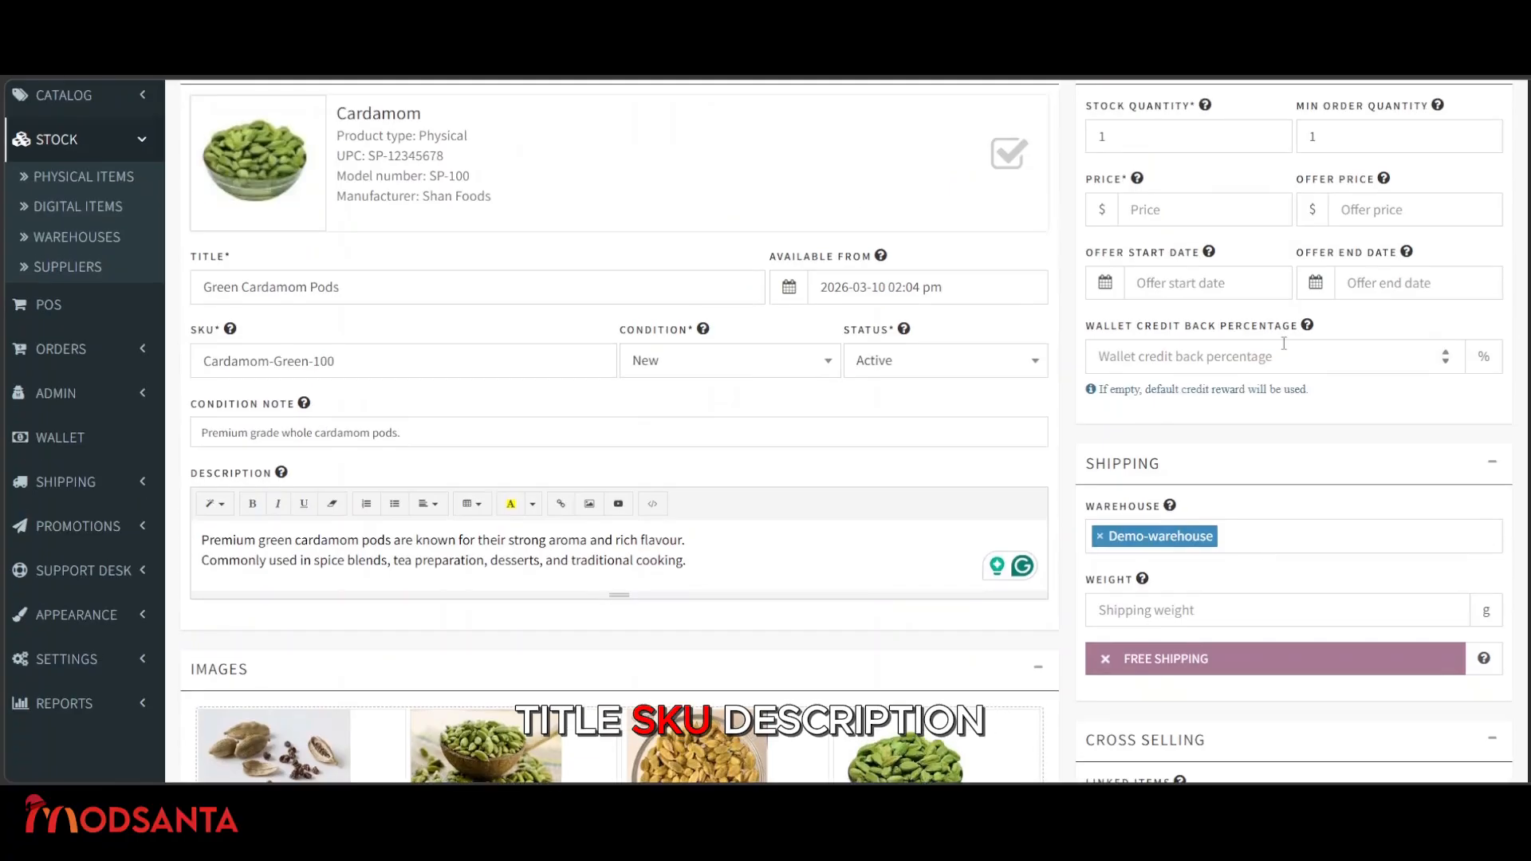
{"action": "left_click", "coordinate": [1236, 143]}
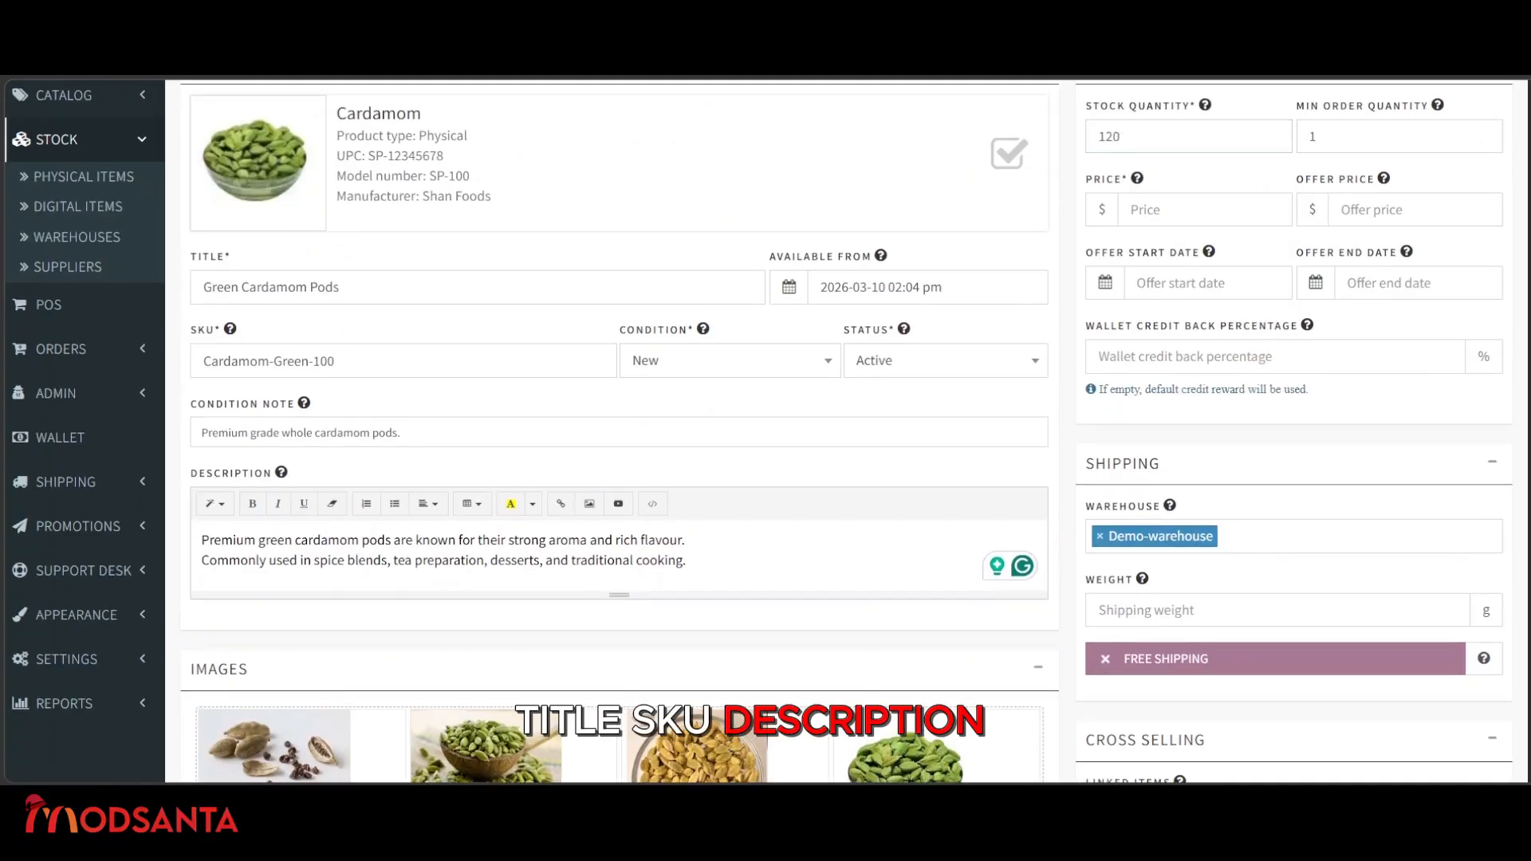
{"action": "type", "text": "9.50"}
{"action": "left_click", "coordinate": [1389, 210]}
{"action": "type", "text": "8.50"}
{"action": "left_click", "coordinate": [1228, 284]}
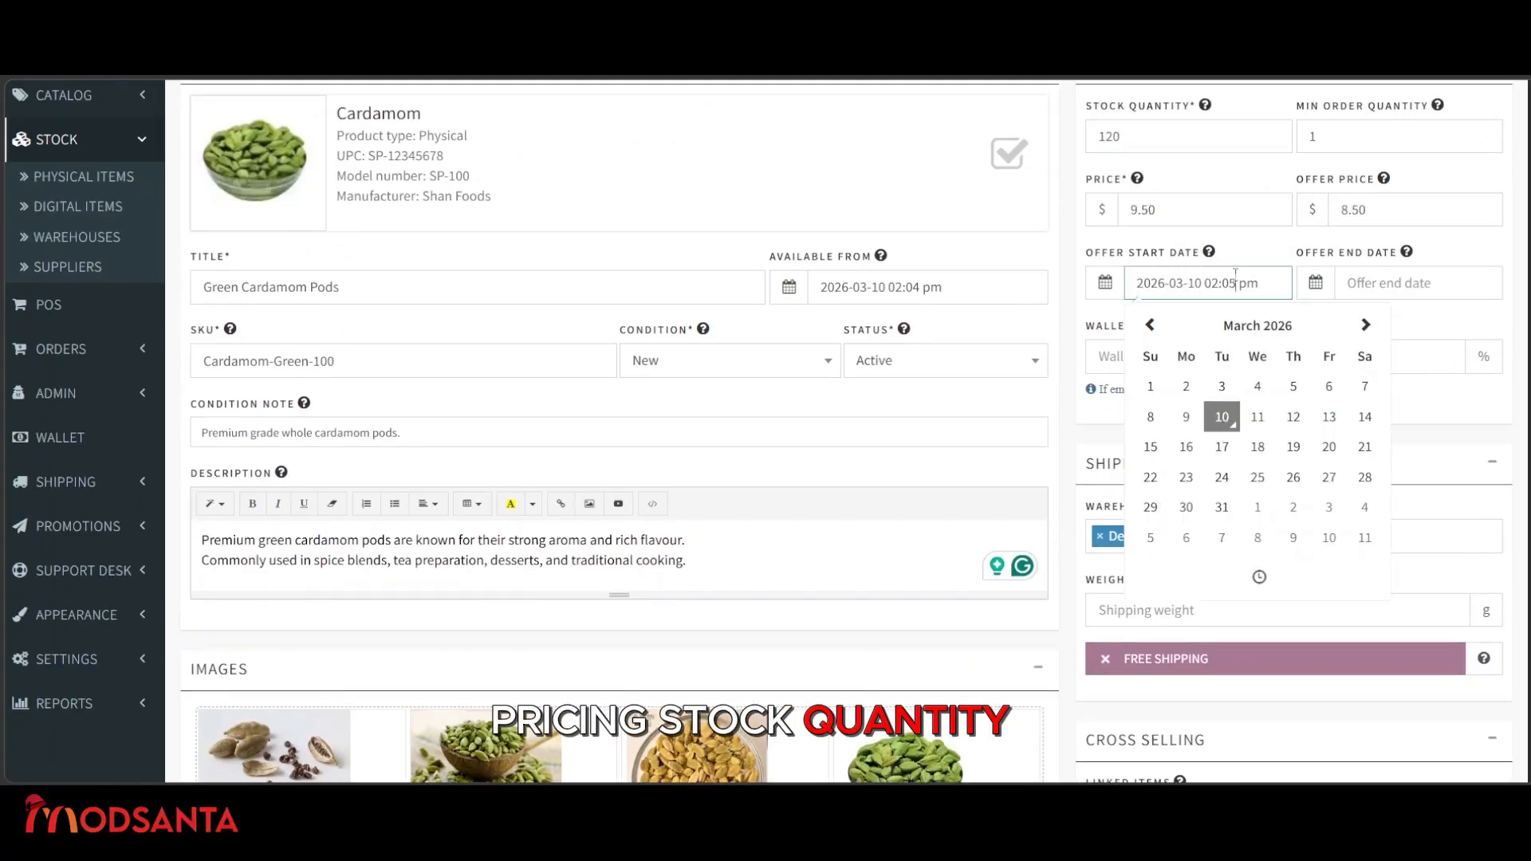
{"action": "left_click", "coordinate": [1427, 284]}
{"action": "left_click", "coordinate": [1476, 418]}
{"action": "left_click", "coordinate": [1118, 440]}
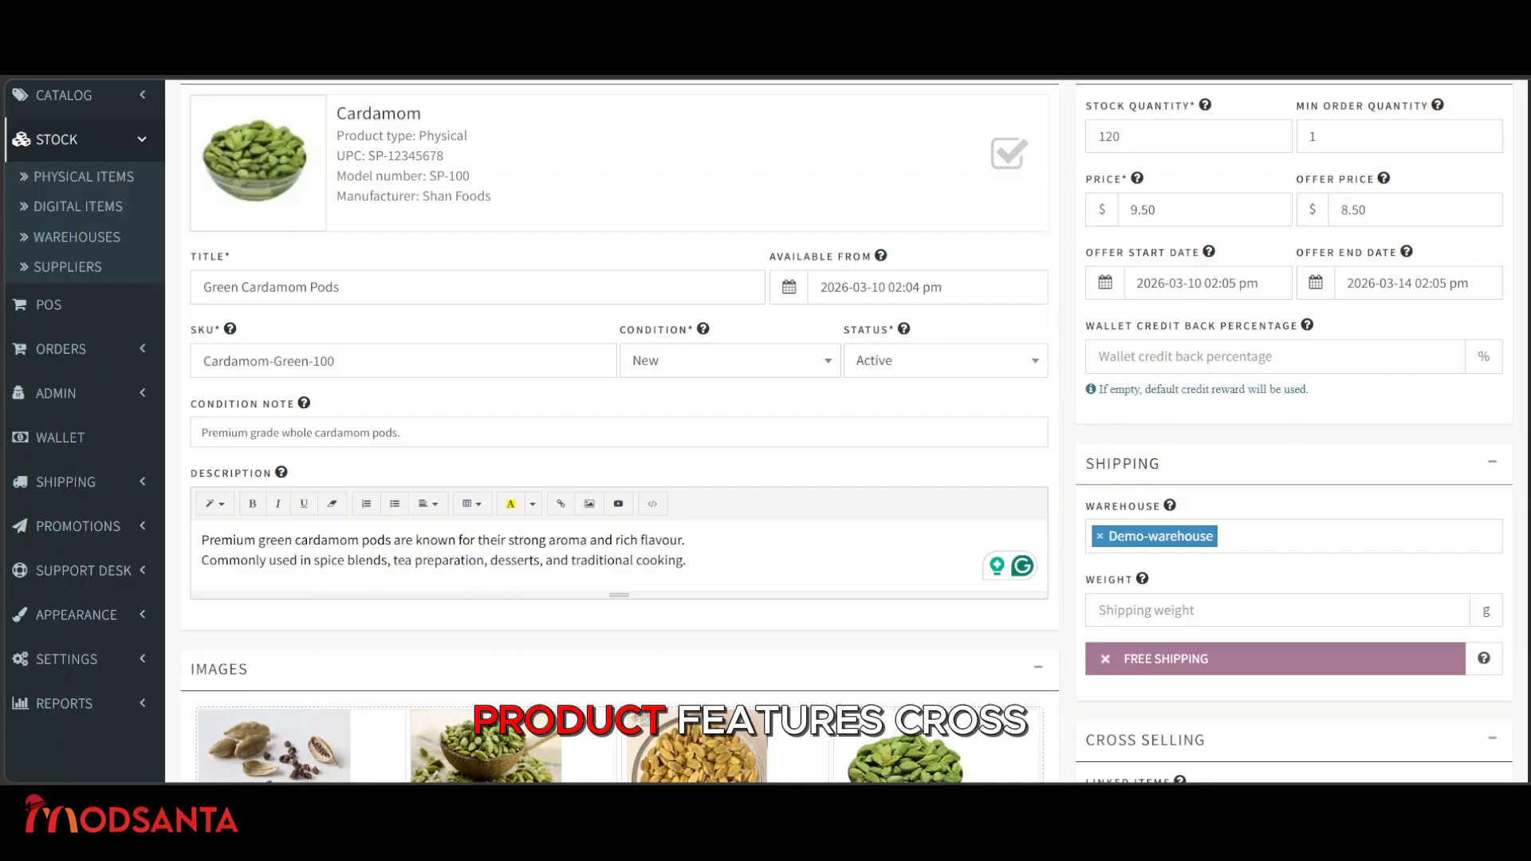
Set the shipping weight to 100 g and enable free shipping for the cardamom listing.
{"action": "left_click", "coordinate": [1267, 356]}
{"action": "scroll", "coordinate": [1242, 446], "scroll_direction": "down", "scroll_amount": 1}
{"action": "left_click", "coordinate": [1145, 508]}
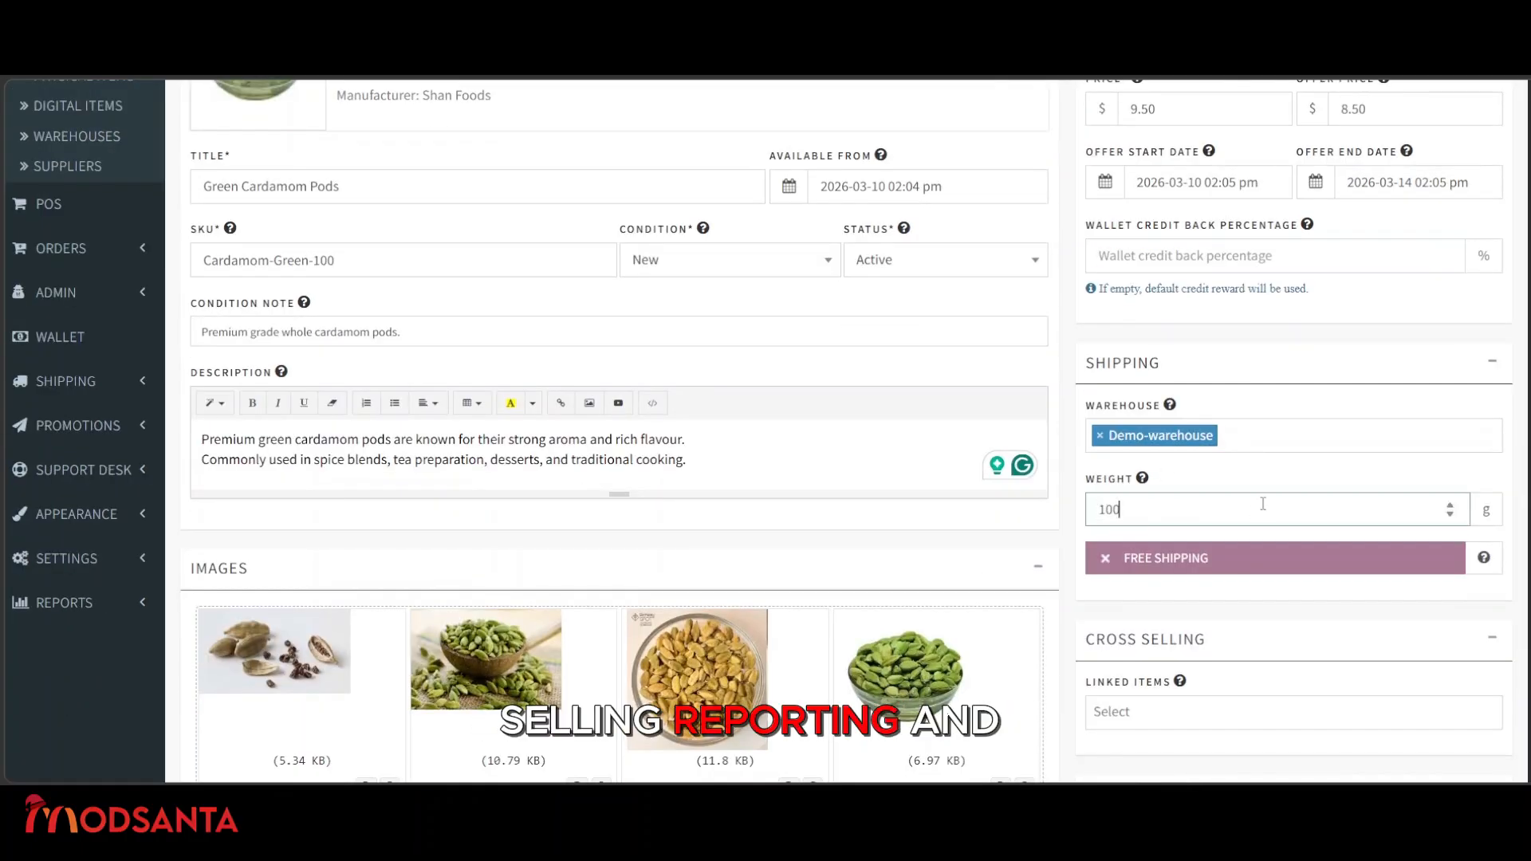
{"action": "left_click", "coordinate": [1238, 558]}
{"action": "scroll", "coordinate": [1193, 504], "scroll_direction": "down", "scroll_amount": 4}
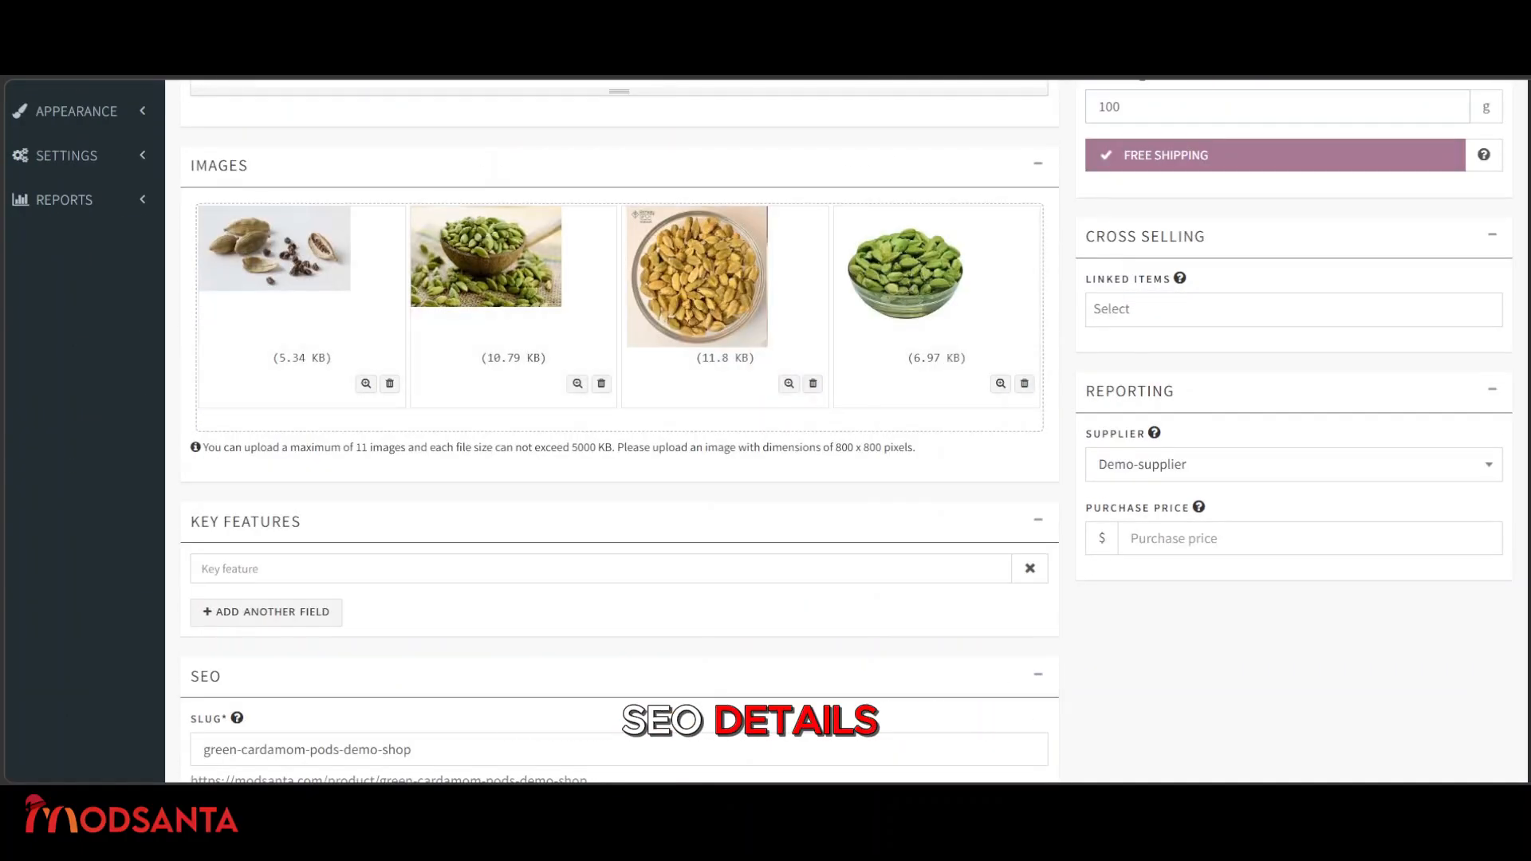
Add the key features "Premium quality whole cardamom pods" and "Strong natural aroma" to the listing.
{"action": "scroll", "coordinate": [845, 431], "scroll_direction": "down", "scroll_amount": 2}
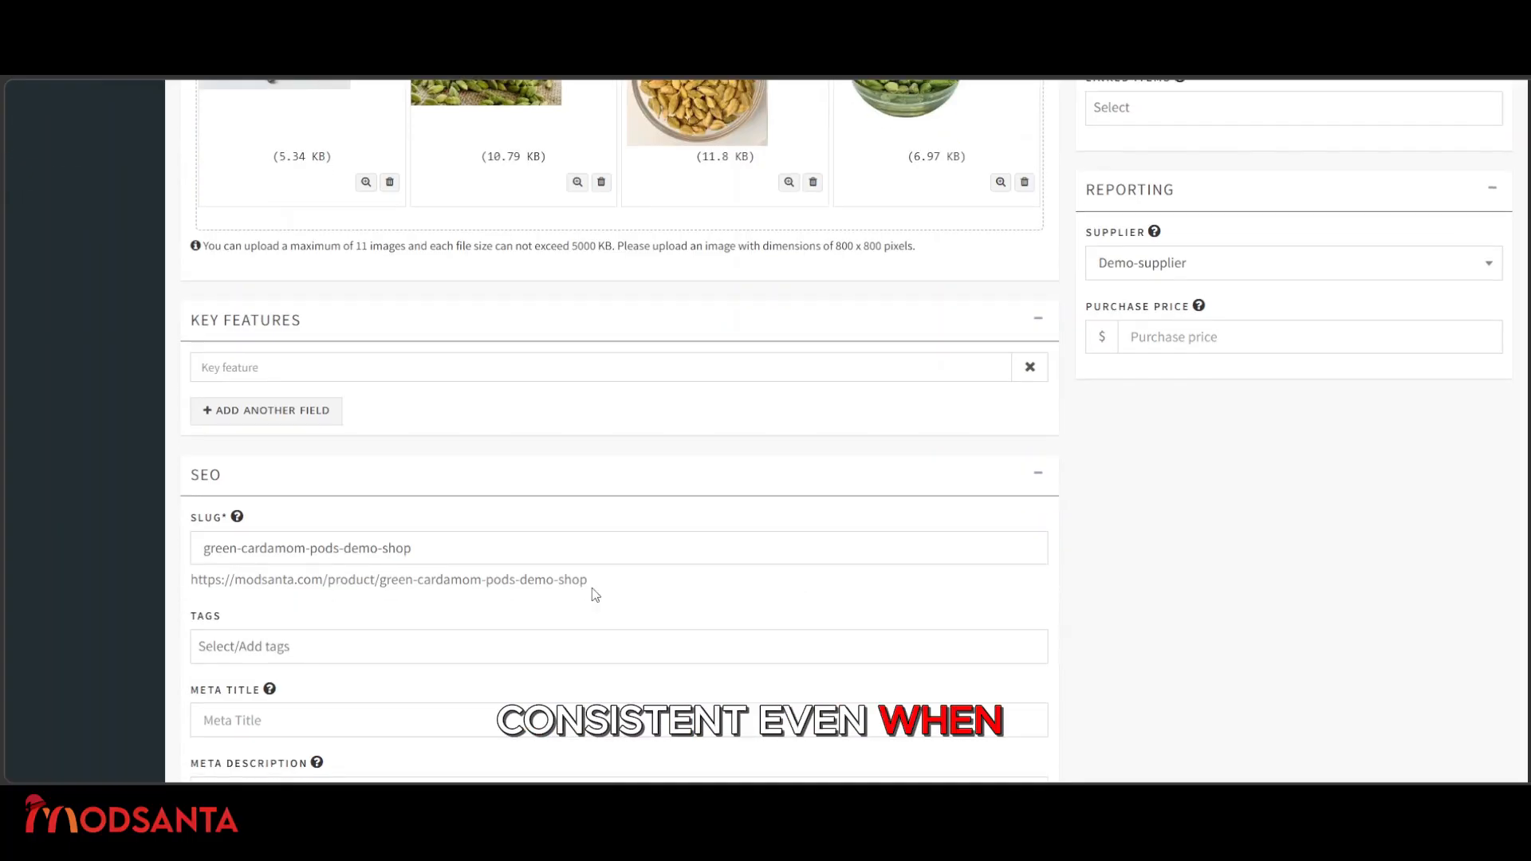
{"action": "left_click", "coordinate": [590, 371]}
{"action": "type", "text": "Premium quality whole cardamom pods"}
{"action": "left_click", "coordinate": [287, 413]}
{"action": "type", "text": "Strong natural aroma"}
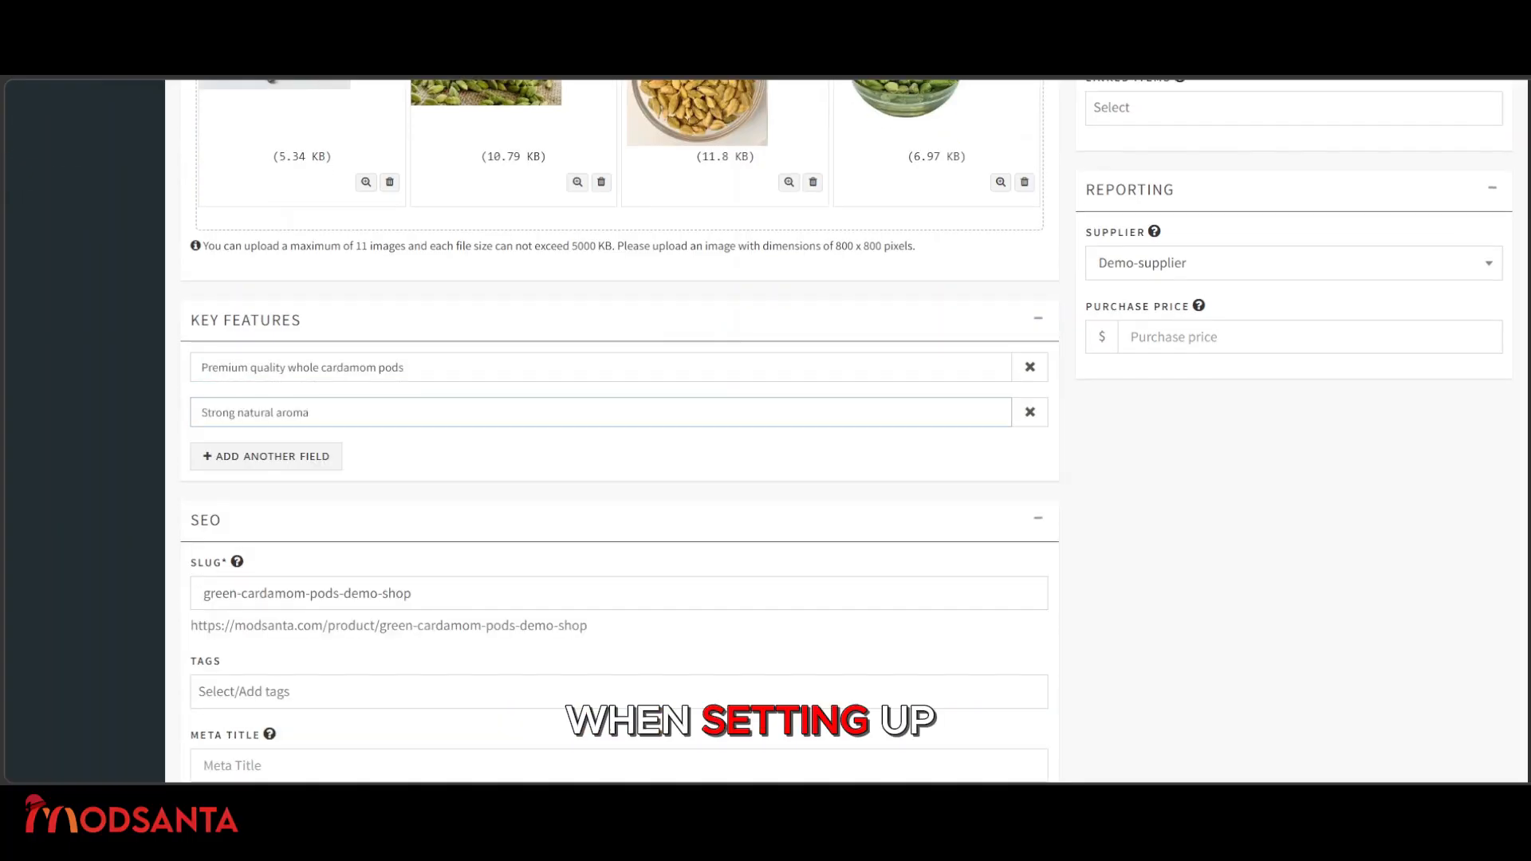
Add three more key features: "Ideal for tea and spice blends", "Sealed packaging for freshness" and "Suitable for household and retail use".
{"action": "left_click", "coordinate": [301, 456]}
{"action": "type", "text": "Ideal for tea and spice blends"}
{"action": "left_click", "coordinate": [271, 501]}
{"action": "type", "text": "Sealed packaging for freshness"}
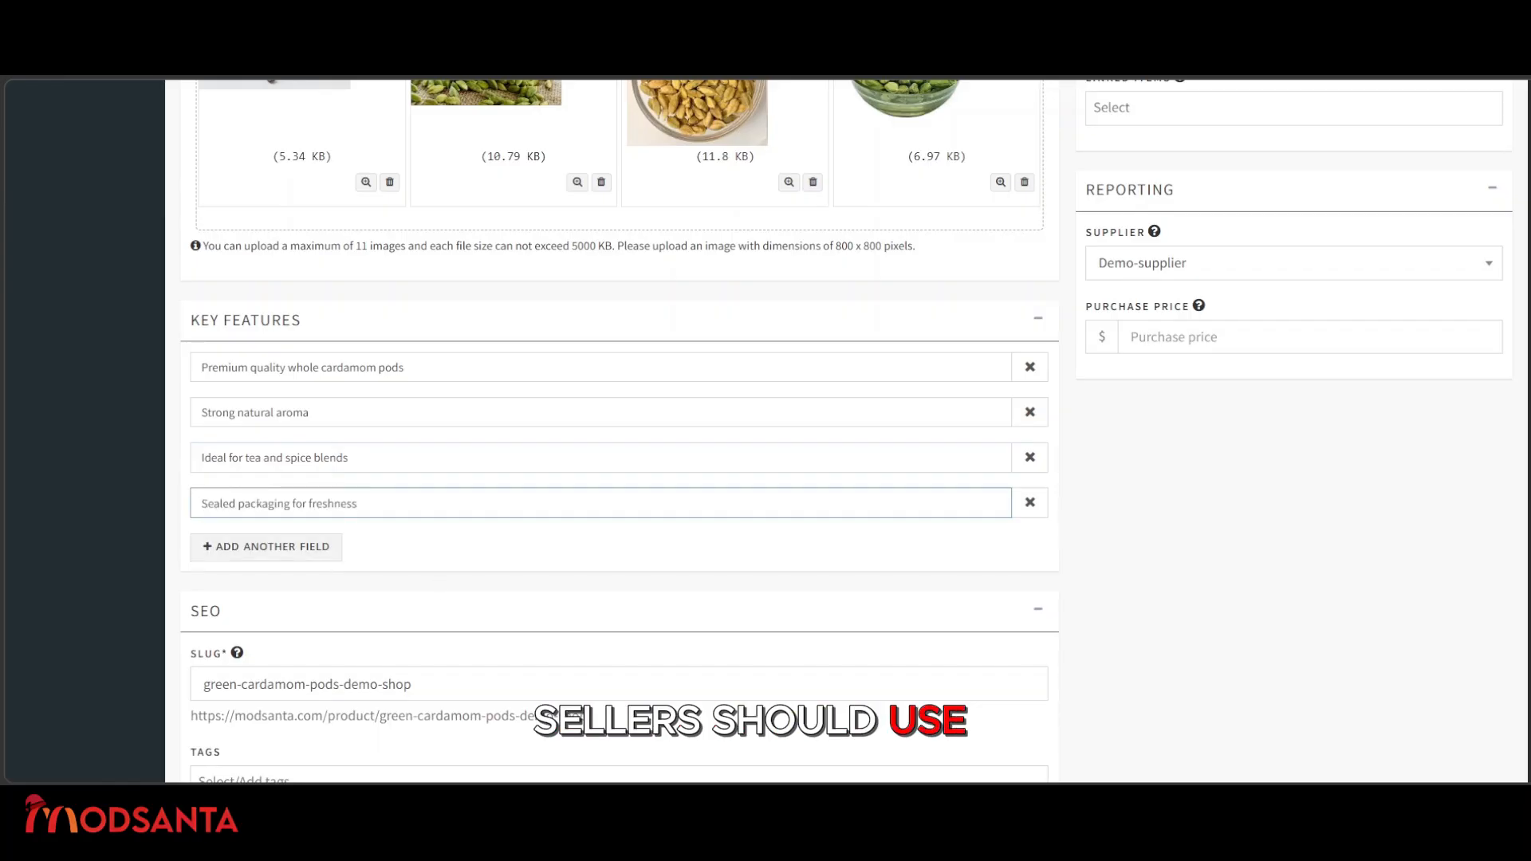
{"action": "left_click", "coordinate": [266, 543]}
{"action": "type", "text": "Suitable for household and retail use"}
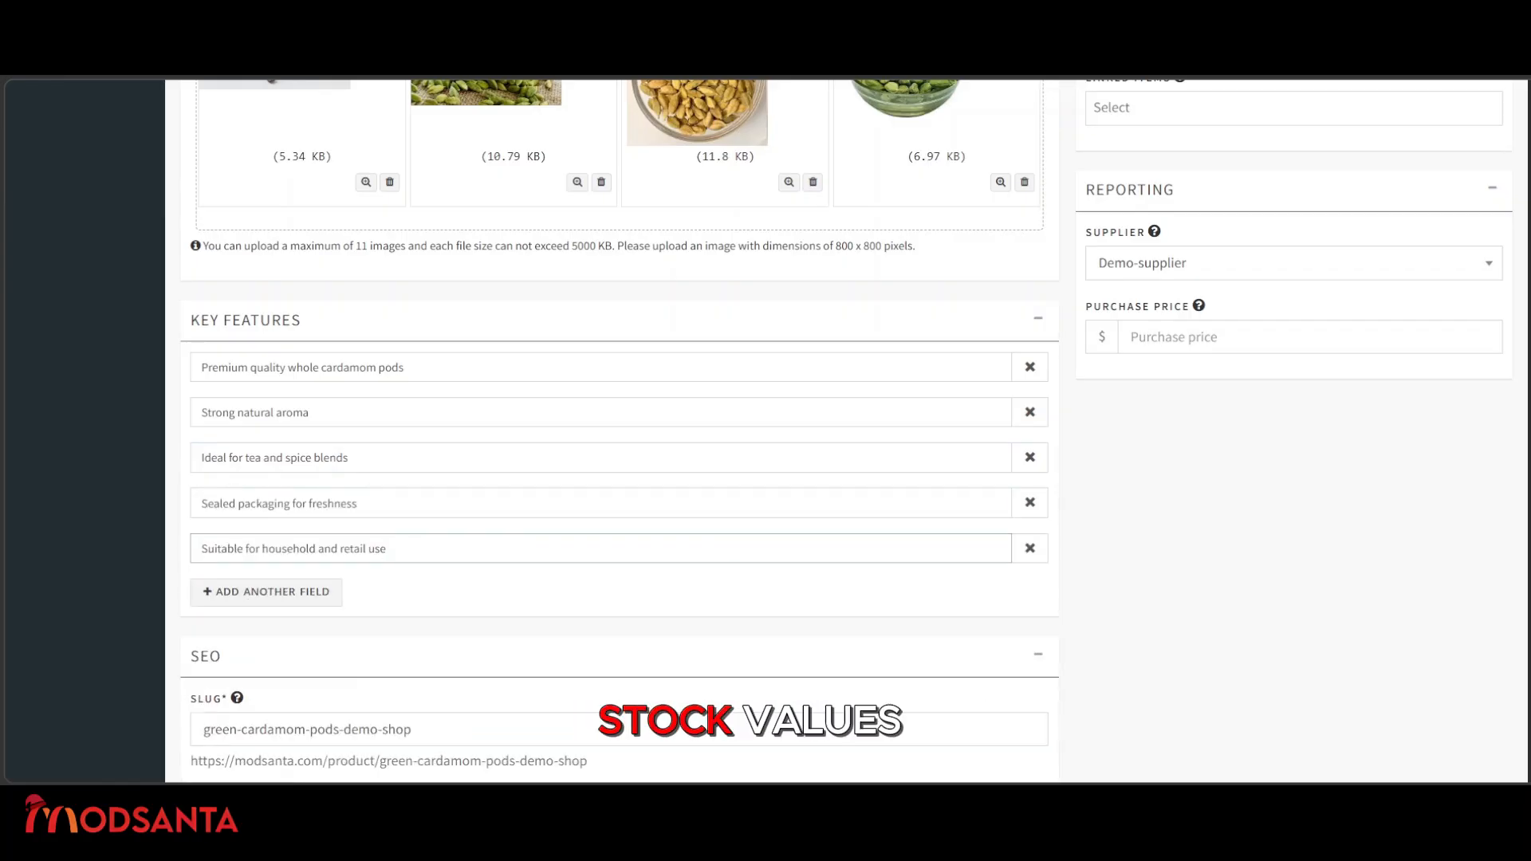
Tag the listing with cardamom and spices, and enter the meta title "Premium Green Cardamom Pods".
{"action": "scroll", "coordinate": [620, 430], "scroll_direction": "down", "scroll_amount": 3}
{"action": "left_click", "coordinate": [236, 616]}
{"action": "type", "text": "car"}
{"action": "key", "text": "Return"}
{"action": "type", "text": "spices"}
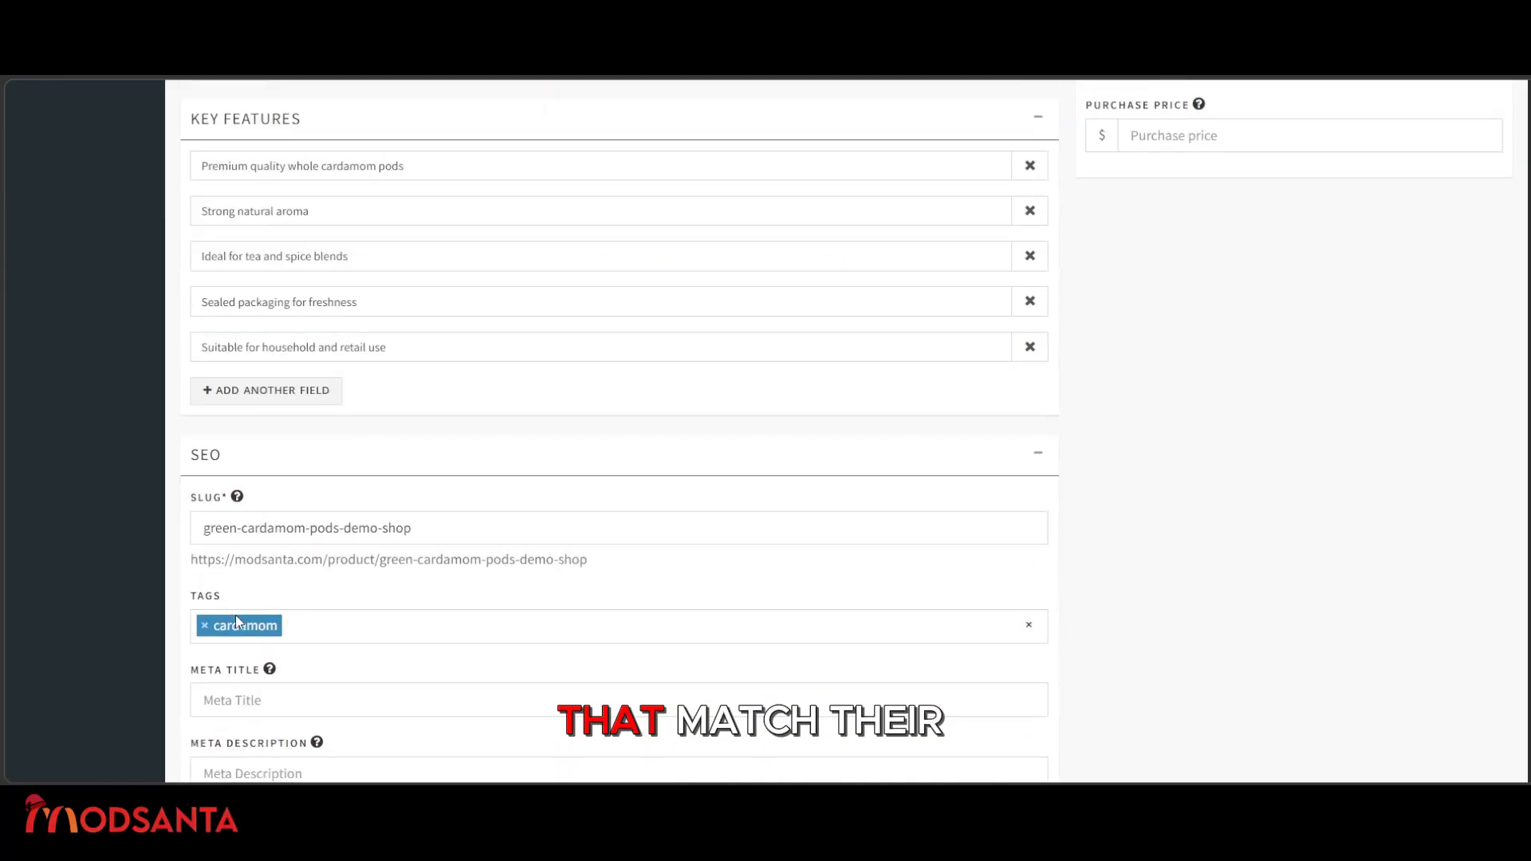
{"action": "key", "text": "Down"}
{"action": "key", "text": "Down"}
{"action": "key", "text": "Down"}
{"action": "key", "text": "Return"}
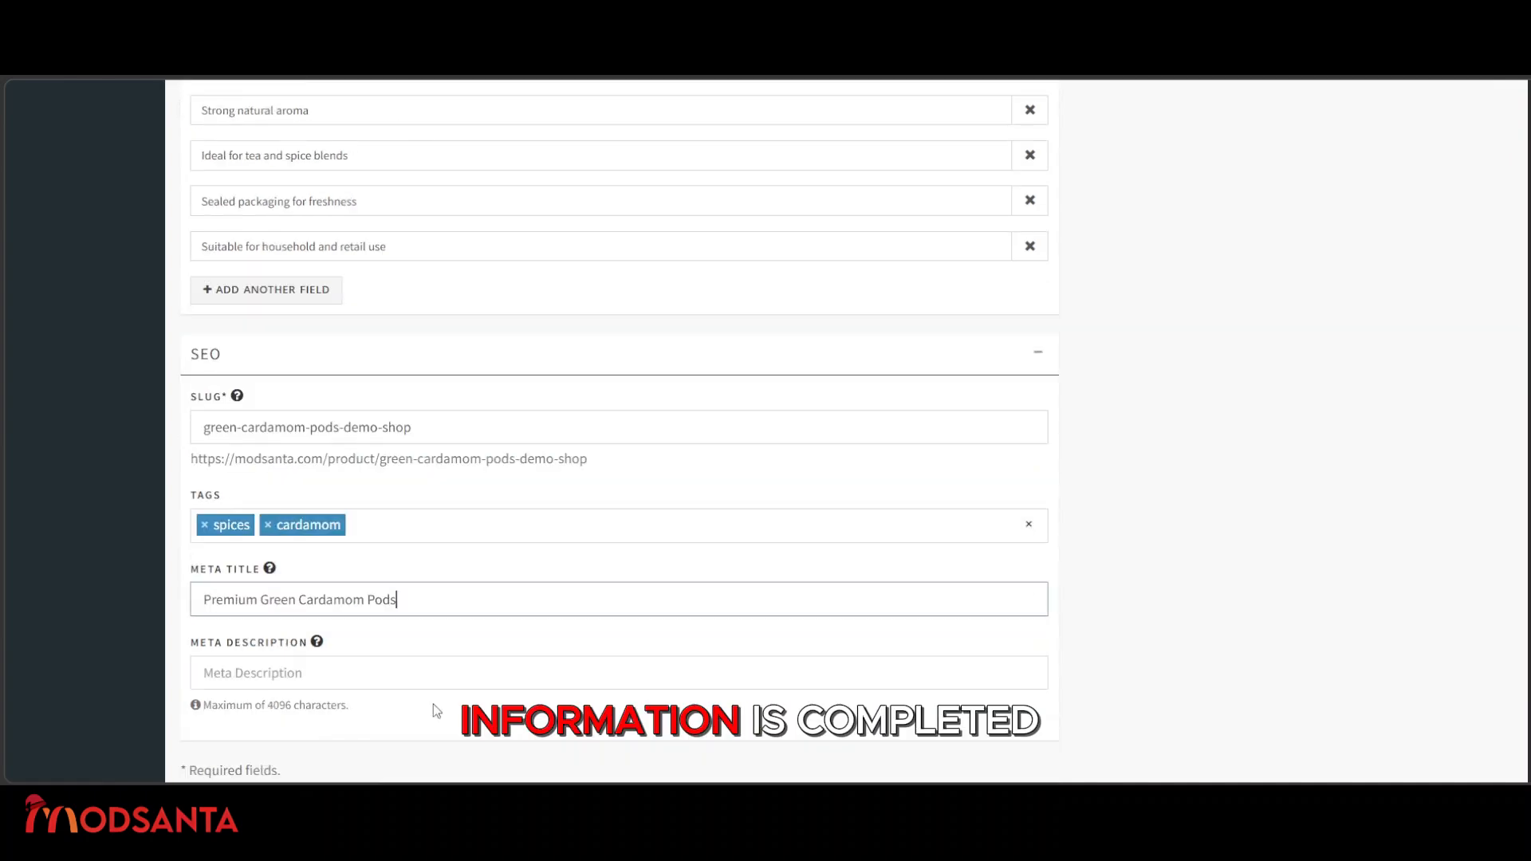
Read the help on the purchase price and link "Fresh Tuna Fillet - Fresh Cut" as a cross-selling item.
{"action": "scroll", "coordinate": [1188, 571], "scroll_direction": "up", "scroll_amount": 5}
{"action": "mouse_move", "coordinate": [1200, 410]}
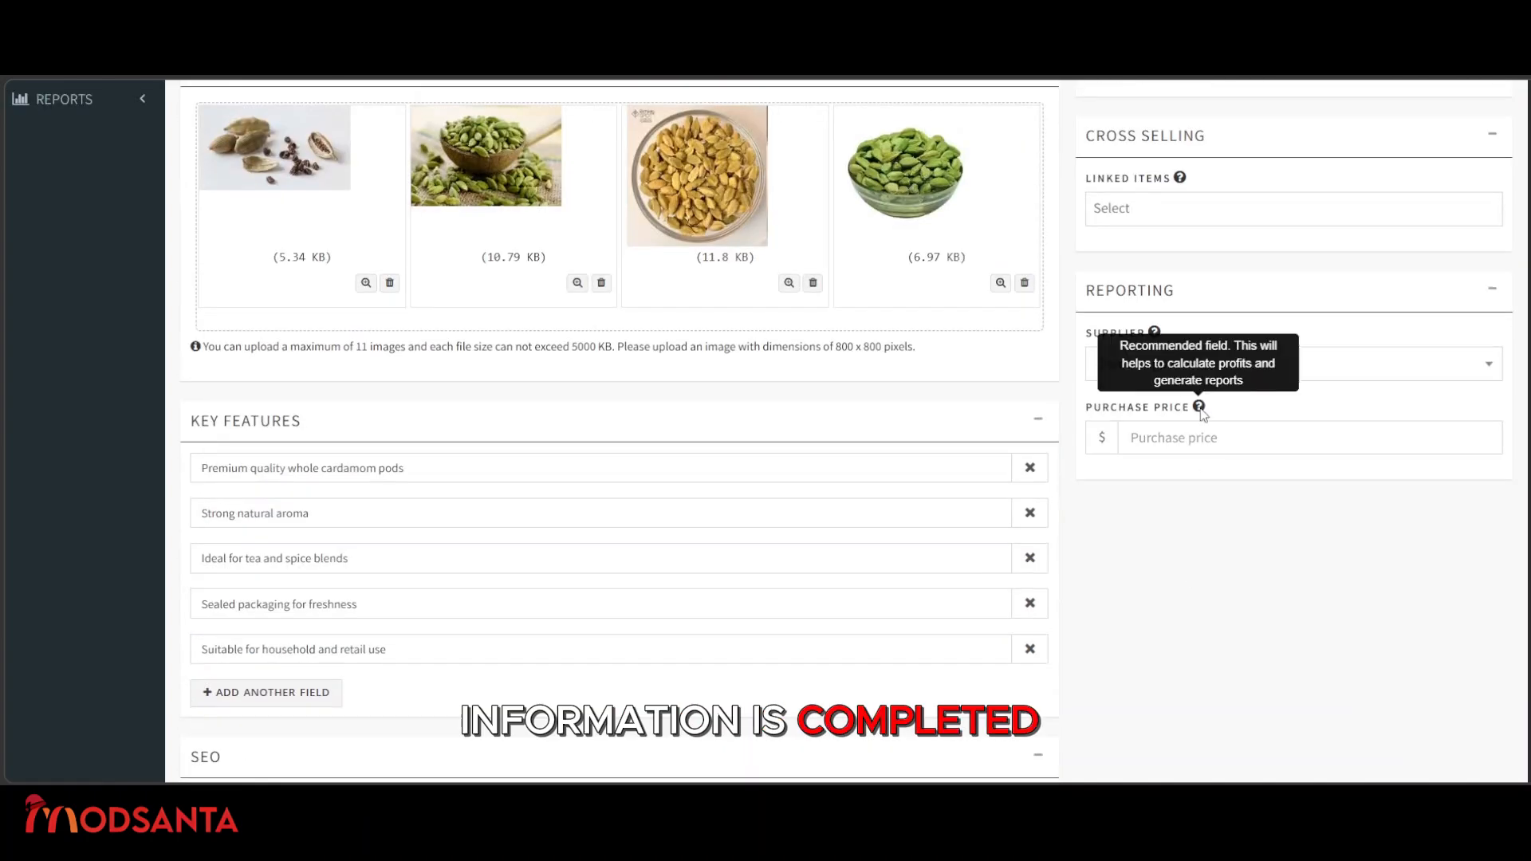
{"action": "scroll", "coordinate": [1226, 481], "scroll_direction": "up", "scroll_amount": 3}
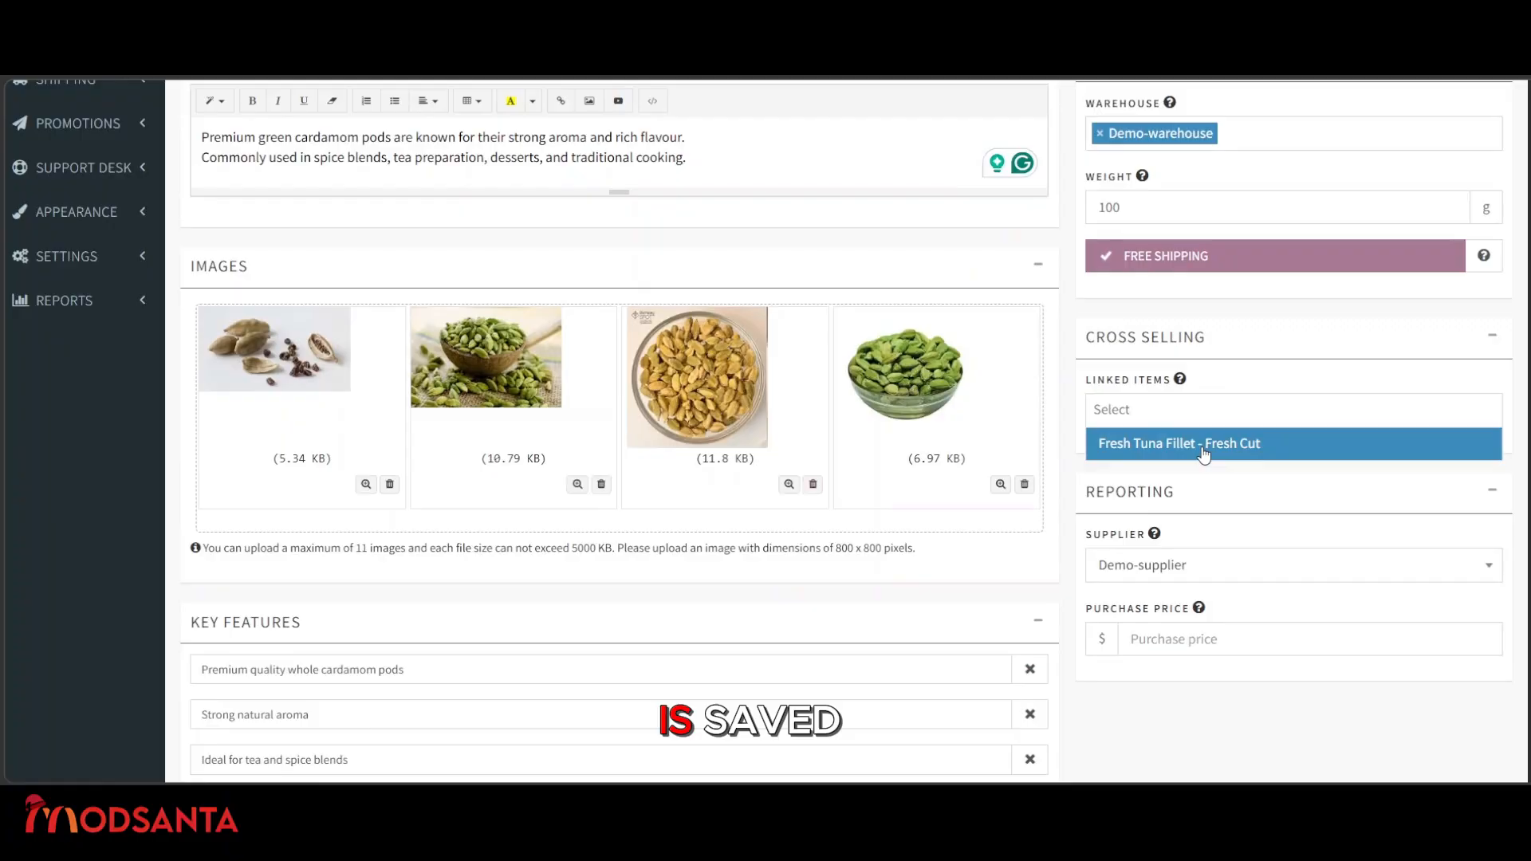
{"action": "scroll", "coordinate": [1479, 486], "scroll_direction": "up", "scroll_amount": 6}
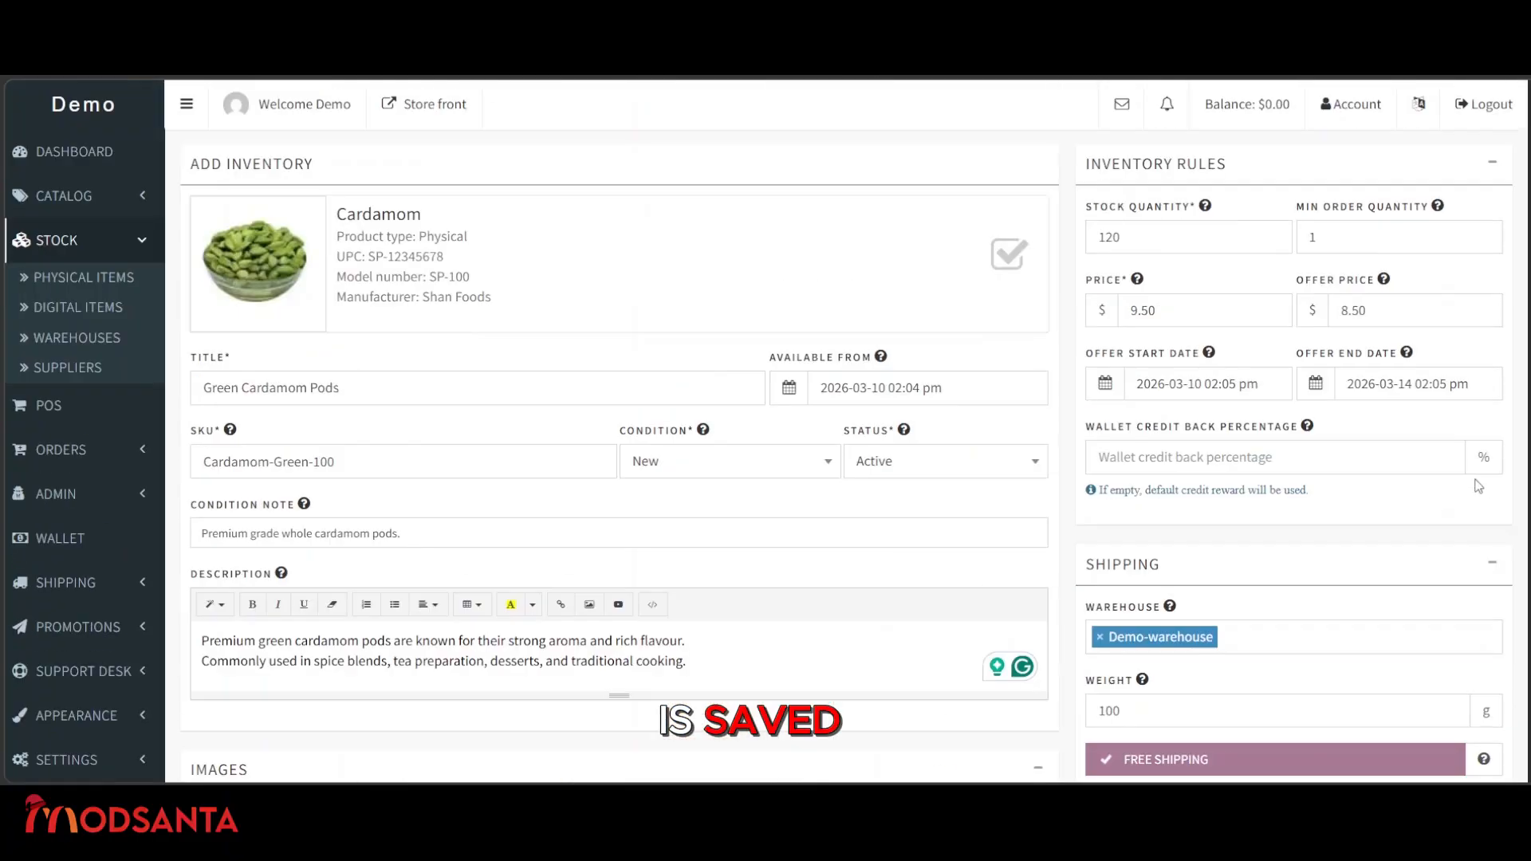
{"action": "scroll", "coordinate": [1479, 487], "scroll_direction": "down", "scroll_amount": 9}
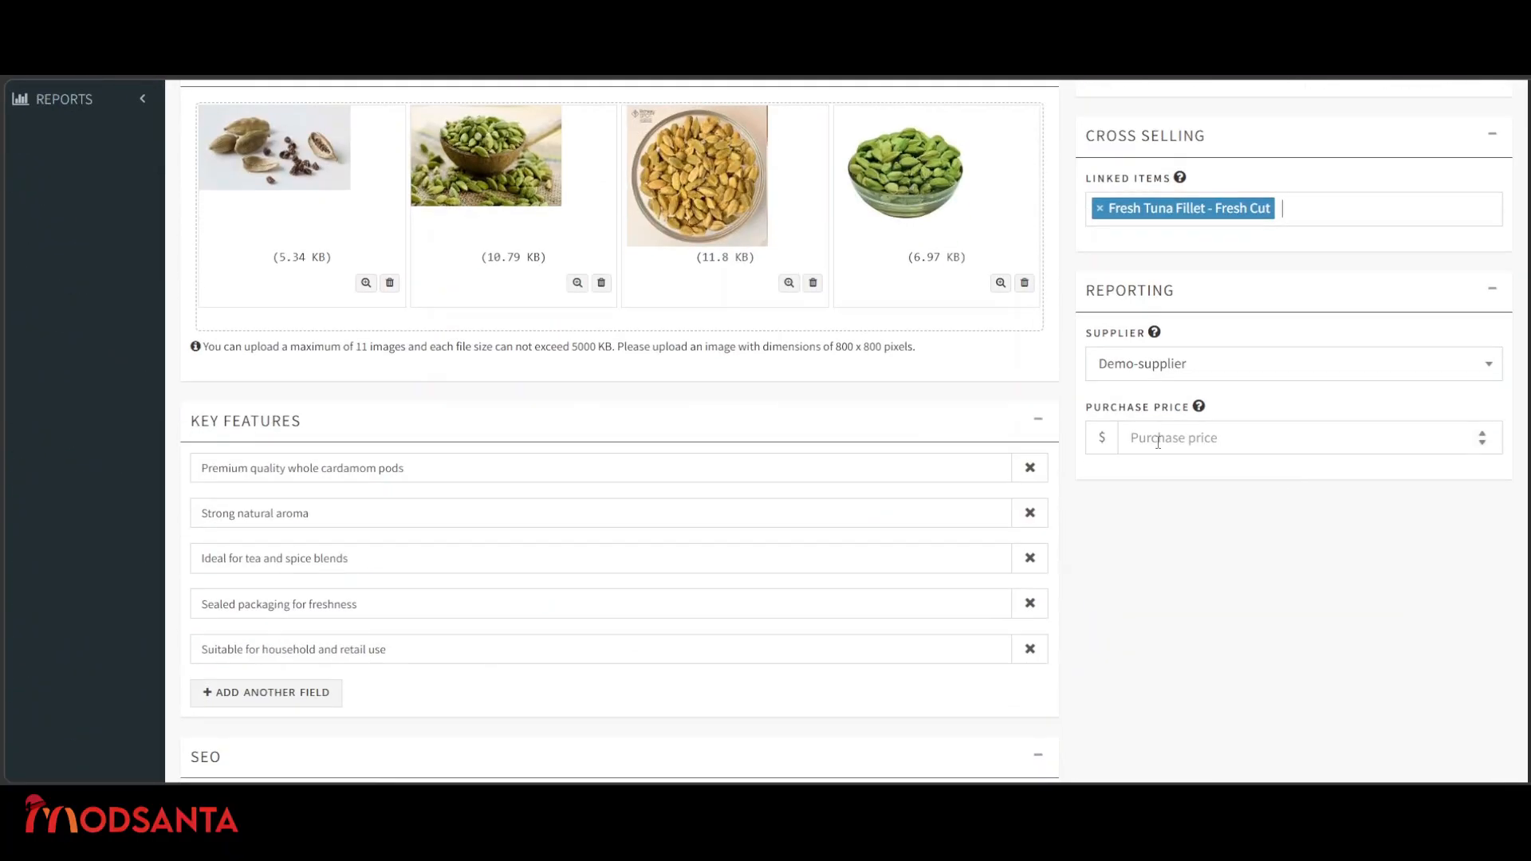
Set the purchase price to $6.50 and save the cardamom listing.
{"action": "scroll", "coordinate": [1319, 451], "scroll_direction": "up", "scroll_amount": 8}
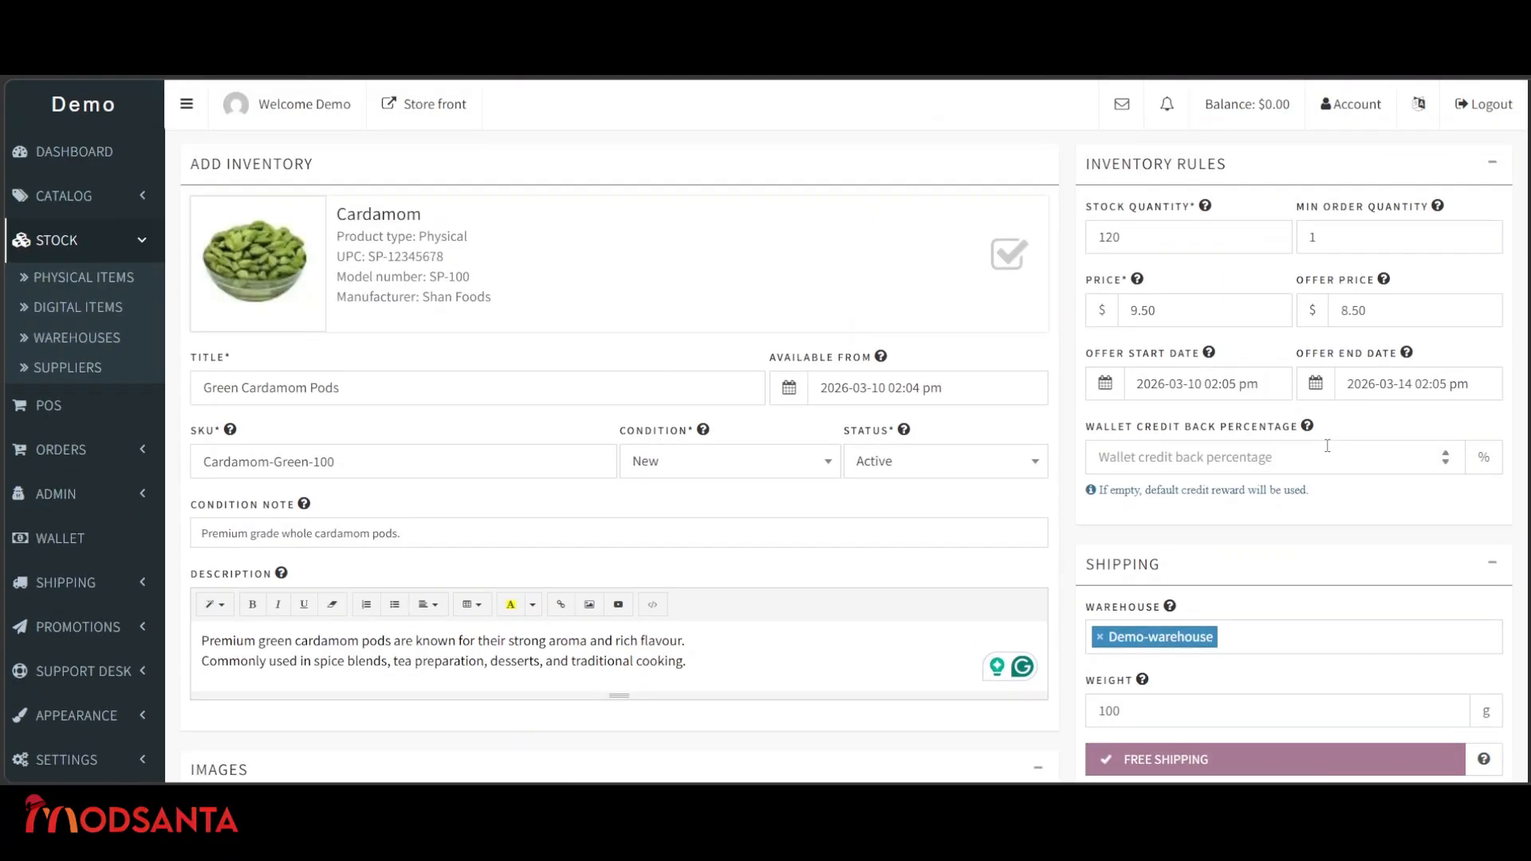
{"action": "scroll", "coordinate": [1326, 445], "scroll_direction": "down", "scroll_amount": 6}
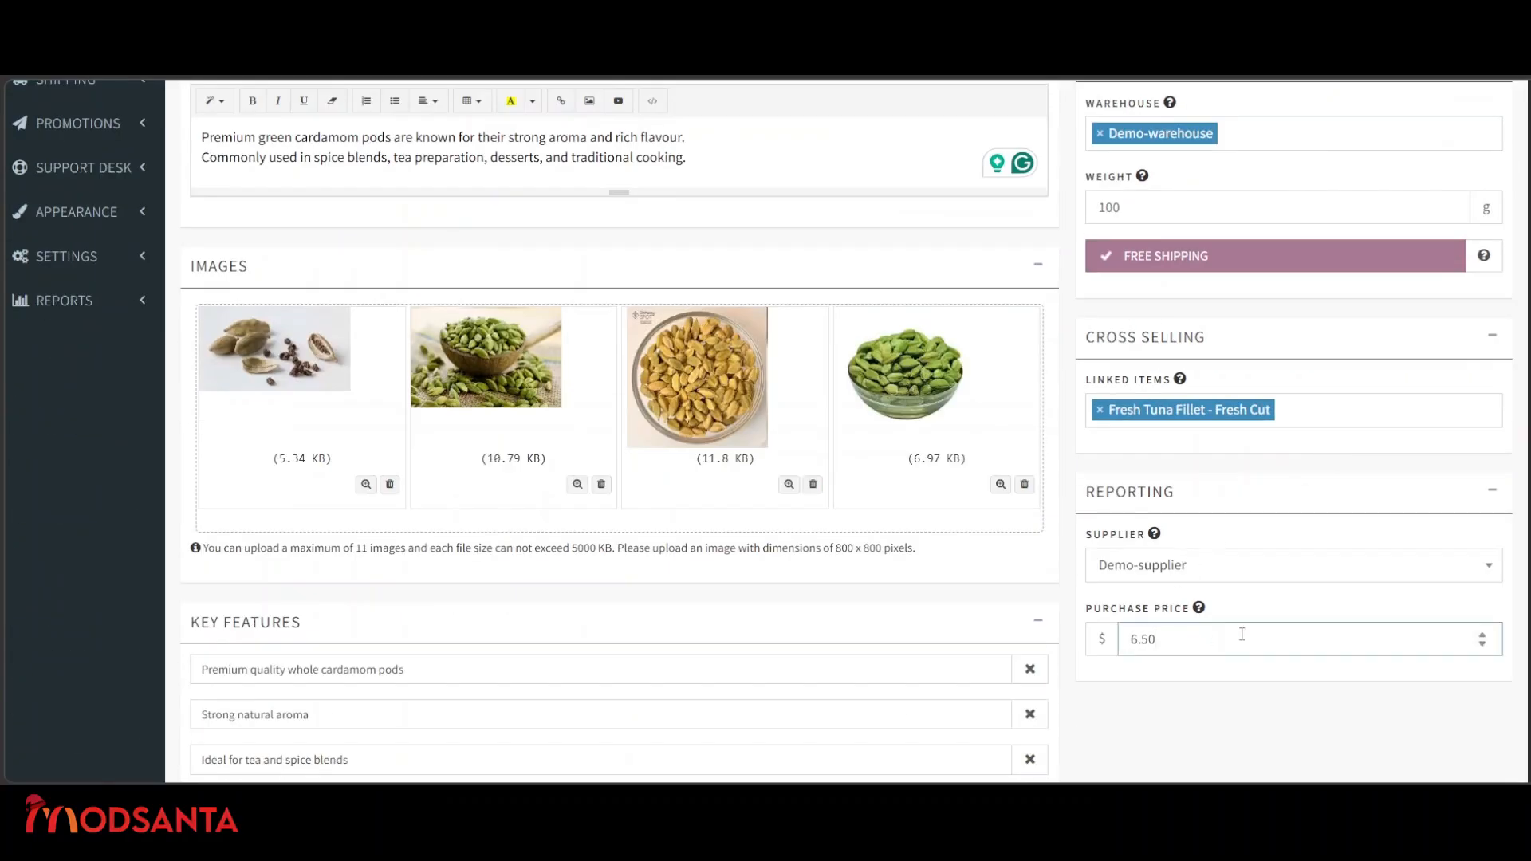
{"action": "scroll", "coordinate": [1280, 602], "scroll_direction": "down", "scroll_amount": 9}
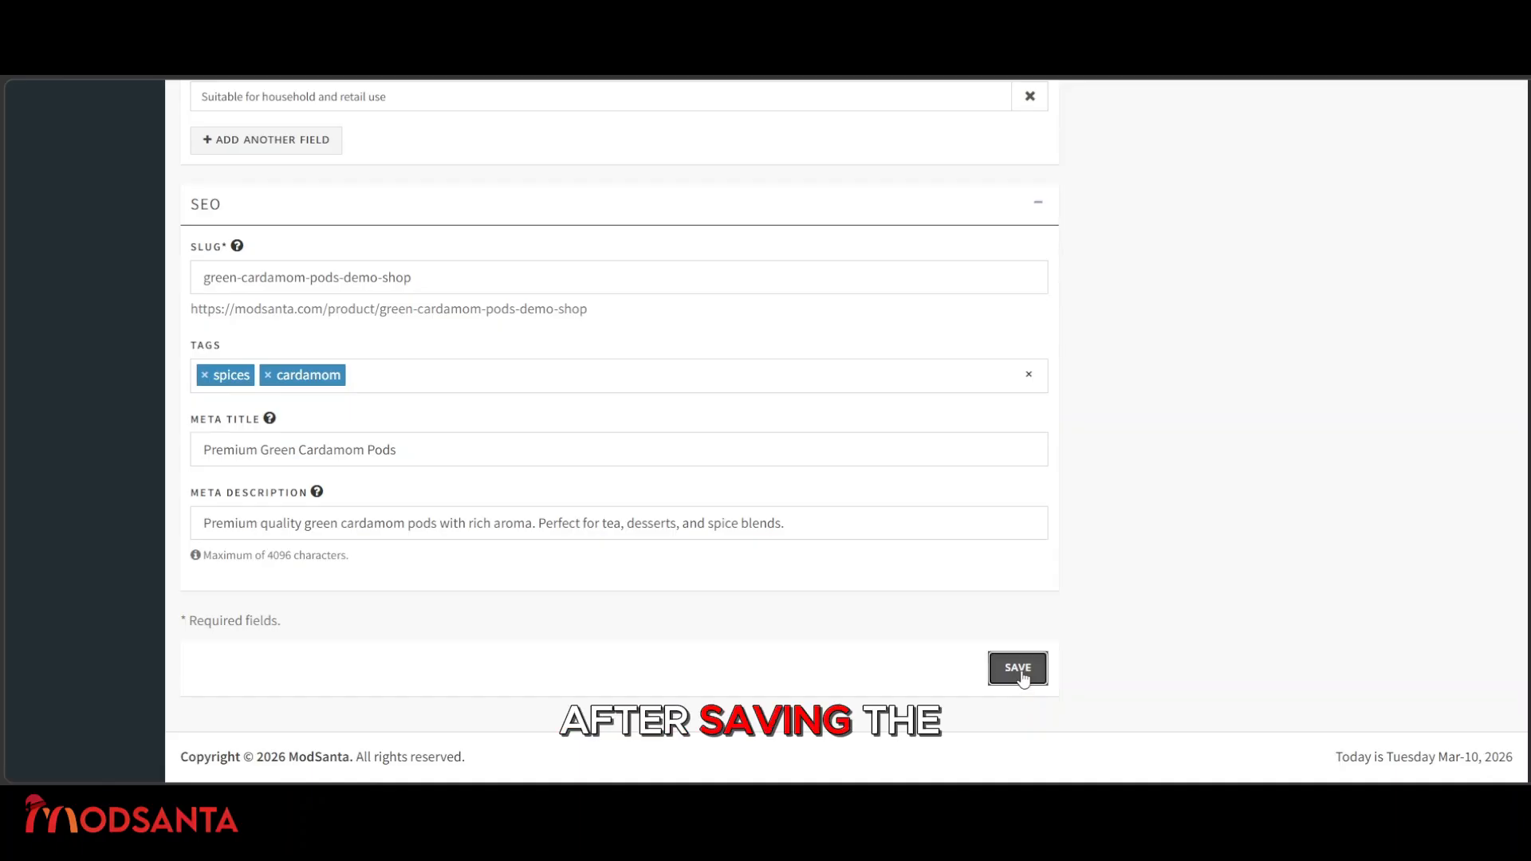
{"action": "left_click", "coordinate": [1020, 670]}
{"action": "scroll", "coordinate": [1191, 462], "scroll_direction": "up", "scroll_amount": 9}
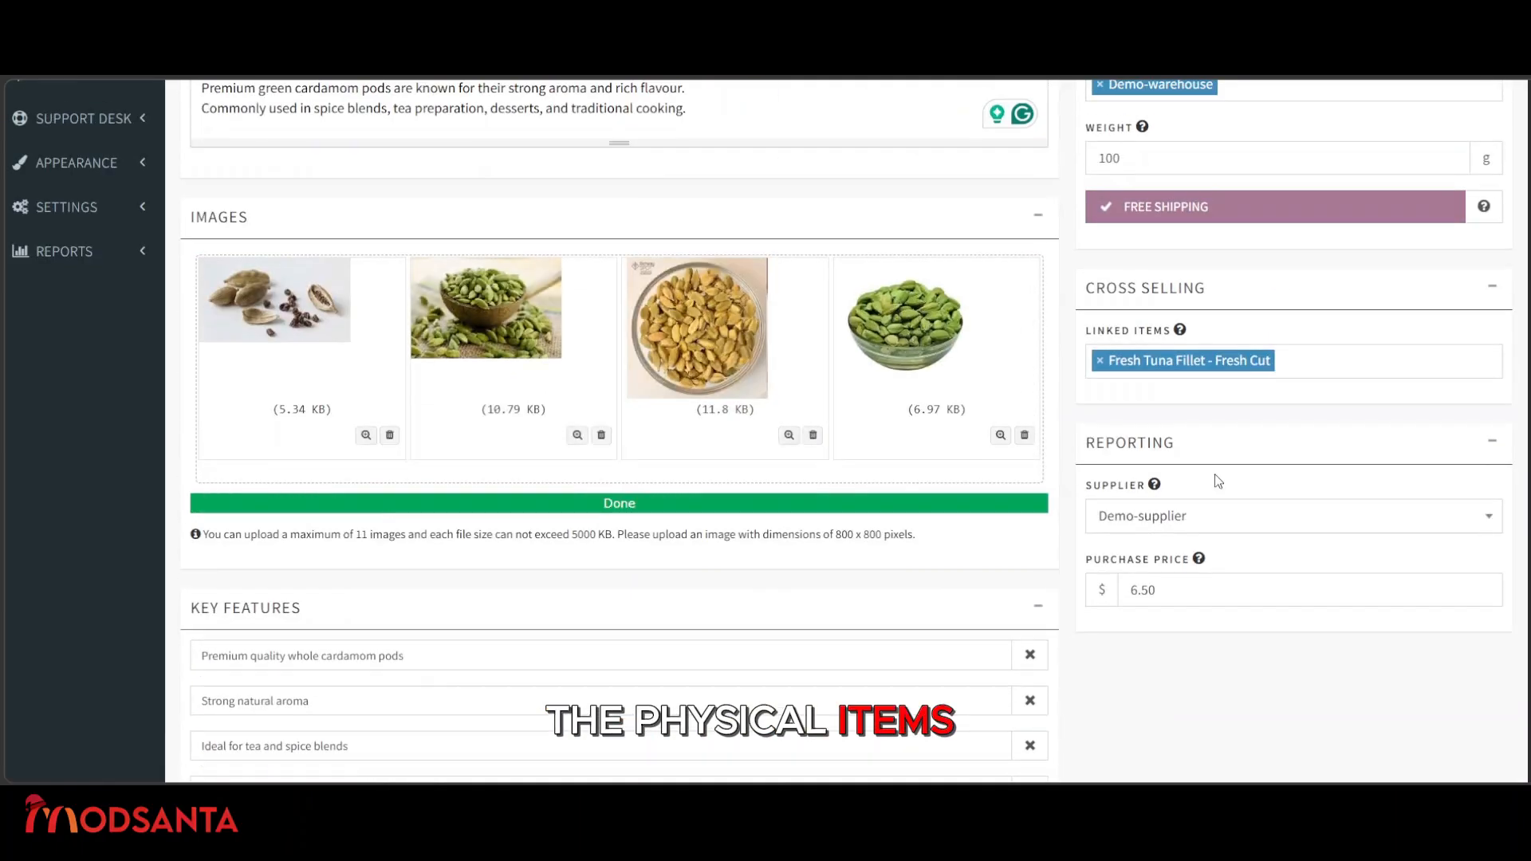